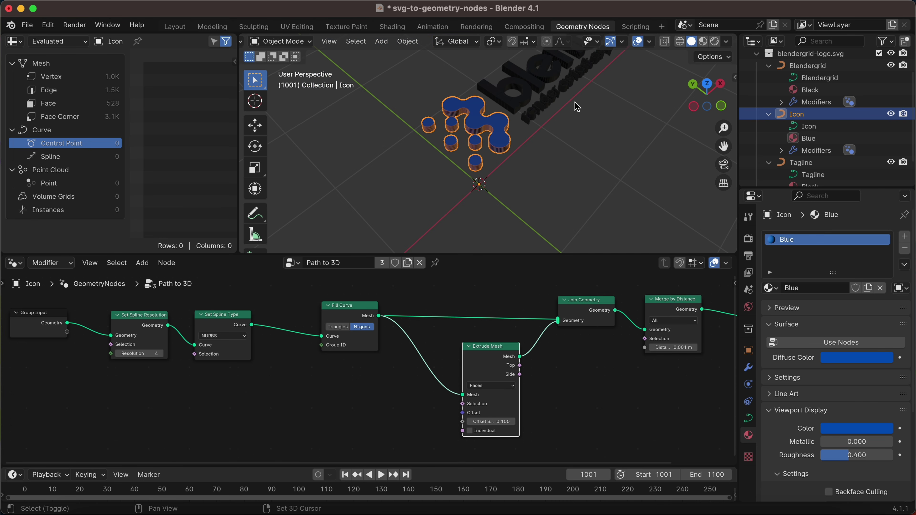
click(496, 199)
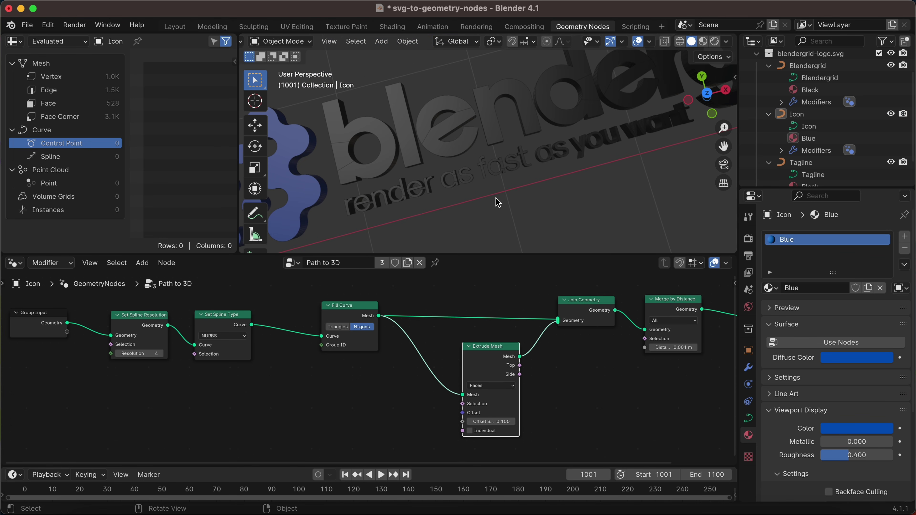
middle_drag(505, 217, 519, 158)
ctrl+middle_drag(519, 159, 519, 145)
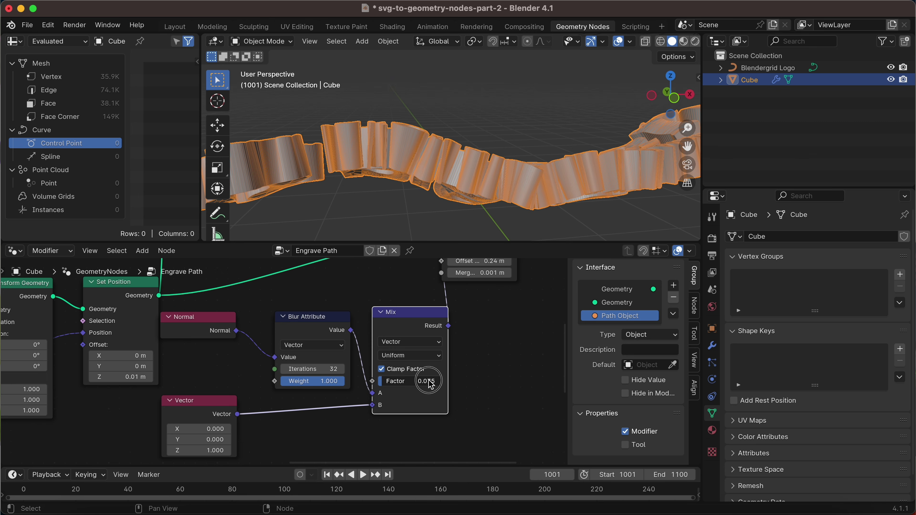
Set the Mix node's factor to 0.5 in the Engrave Path node group
mouse_move(428, 380)
mouse_down()
mouse_move(512, 369)
mouse_move(441, 370)
mouse_up()
click(421, 381)
text(.5)
key(Return)
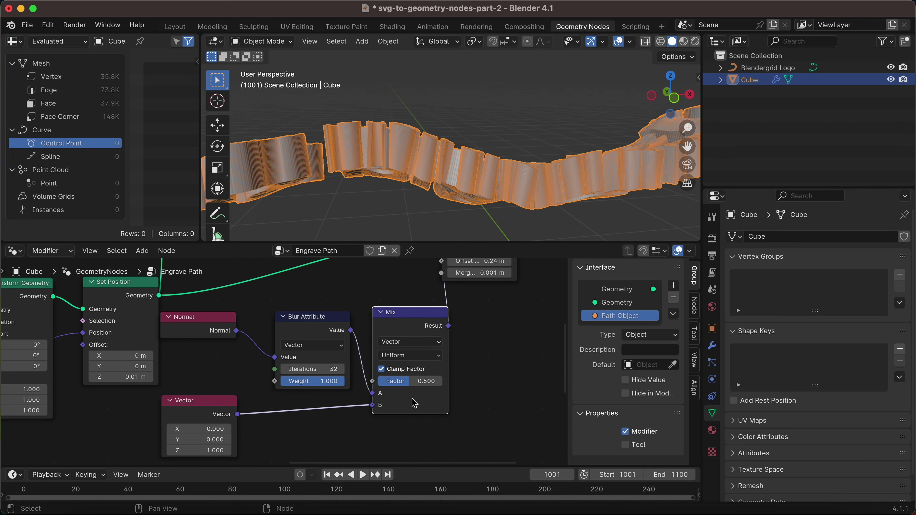
middle_drag(404, 159, 458, 199)
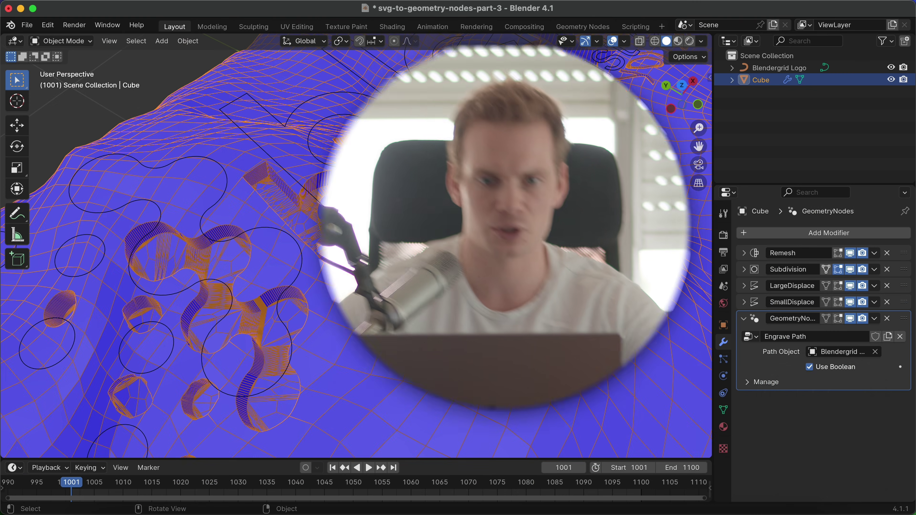
Adjust the Radius value in the Bend Cylinder node group to change how tightly the logo bends
mouse_move(487, 277)
ctrl+middle_down()
mouse_move(454, 360)
mouse_move(507, 278)
mouse_move(472, 273)
ctrl+middle_up()
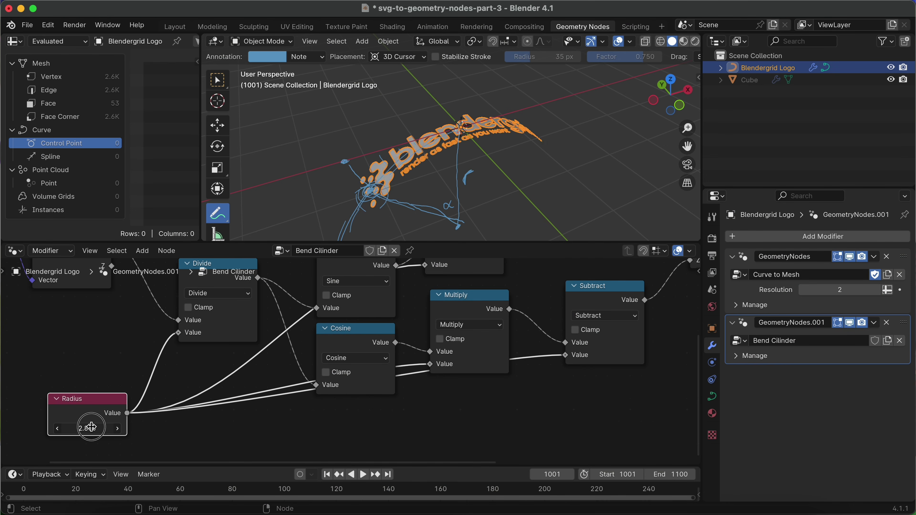
drag(90, 426, 103, 427)
middle_drag(329, 346, 358, 365)
scroll(385, 380, up, 3)
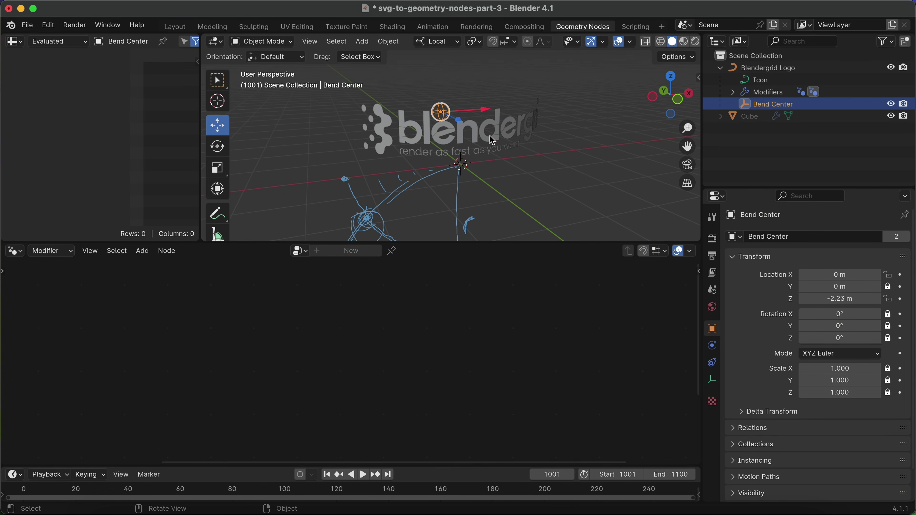
Move the Bend Center empty along its local X axis and then along Z to shift the logo's bend
key(g)
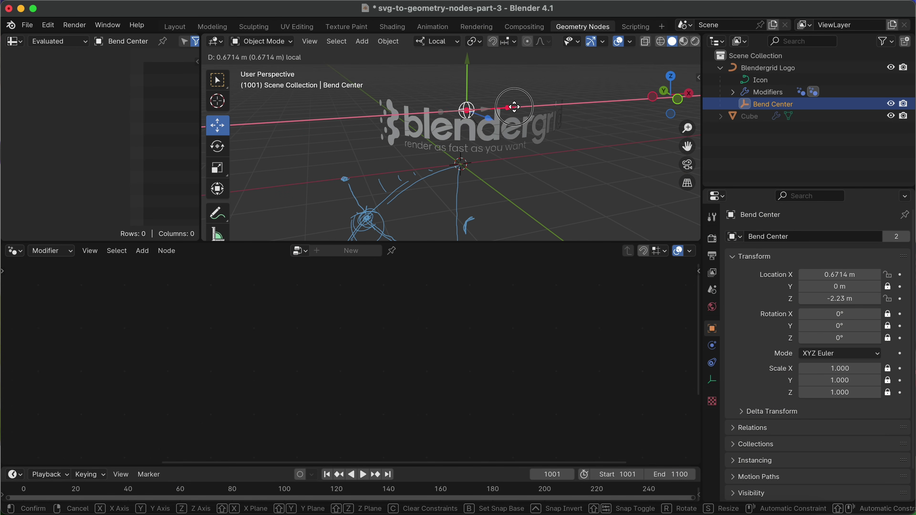
click(473, 118)
middle_drag(472, 118, 481, 153)
key(g)
key(z)
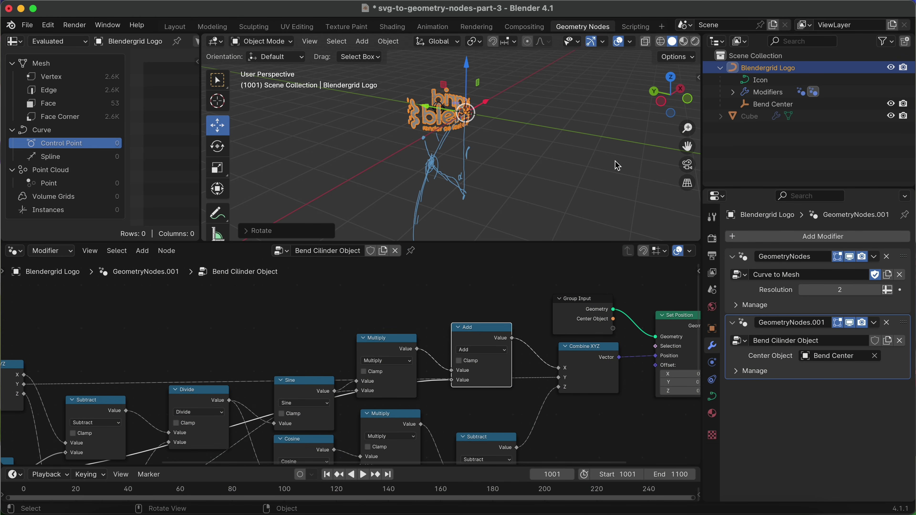
middle_drag(521, 165, 527, 110)
click(484, 131)
click(534, 166)
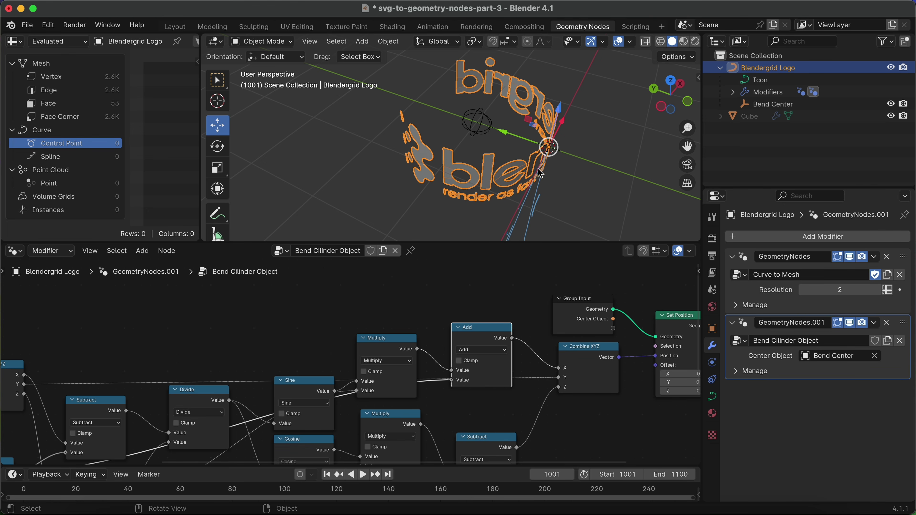
key(g)
key(Escape)
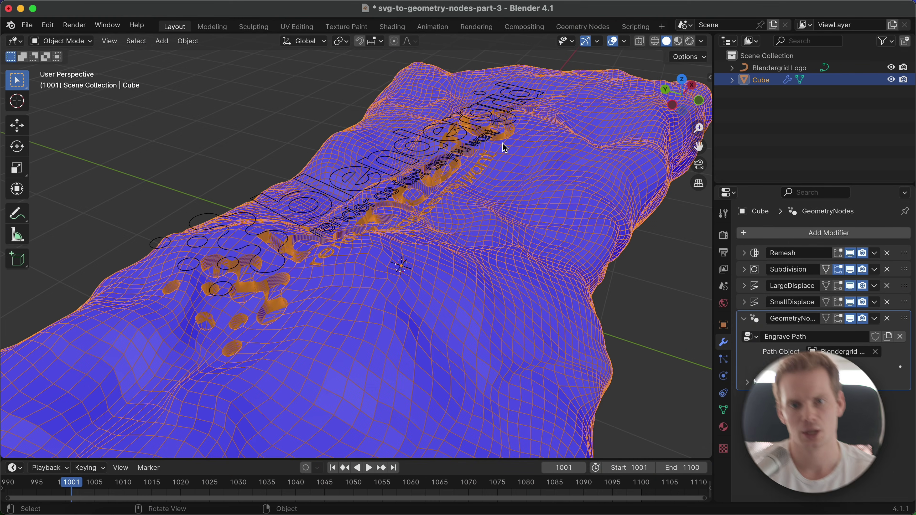
Hide the Cube temporarily to examine the Blendergrid Logo curves, and make the Cube visible again
ctrl+middle_drag(510, 209, 486, 285)
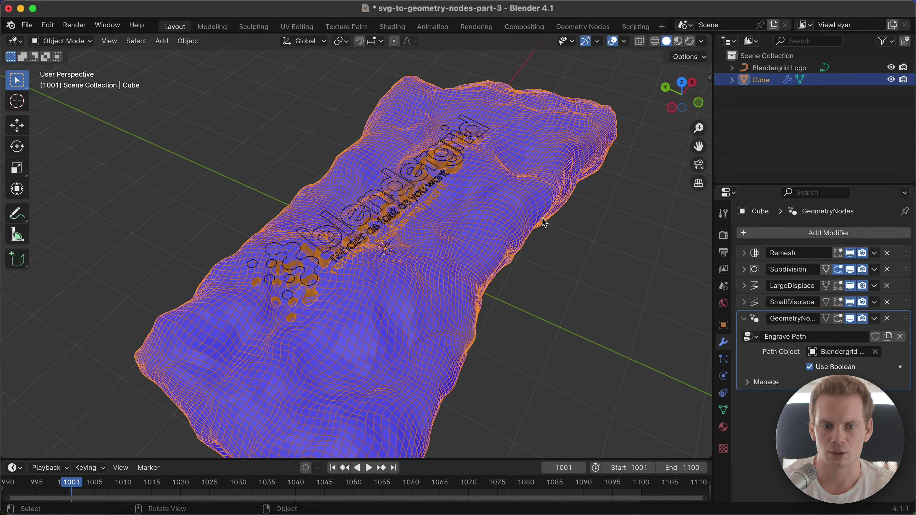
click(891, 79)
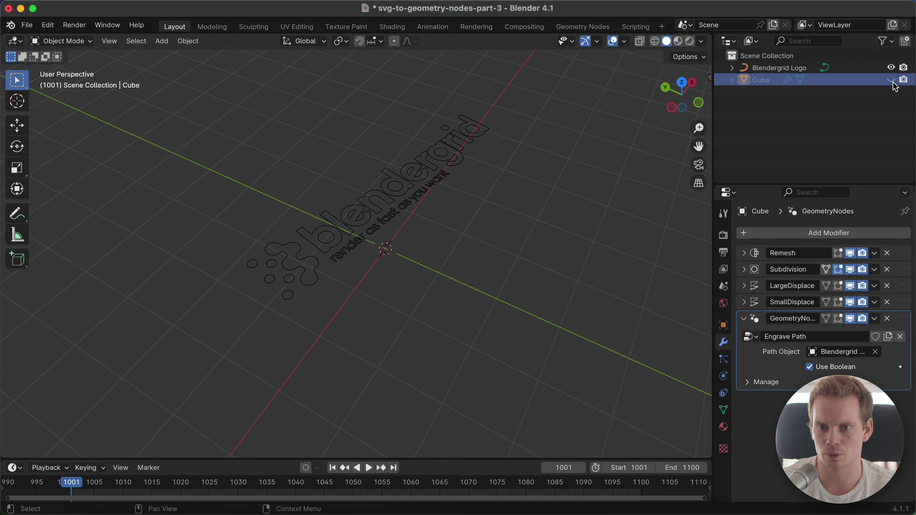
click(397, 204)
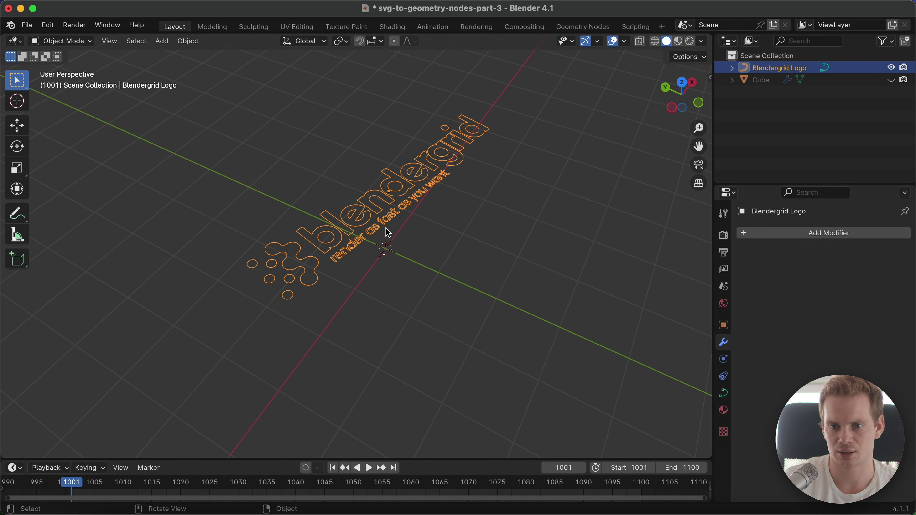
click(891, 79)
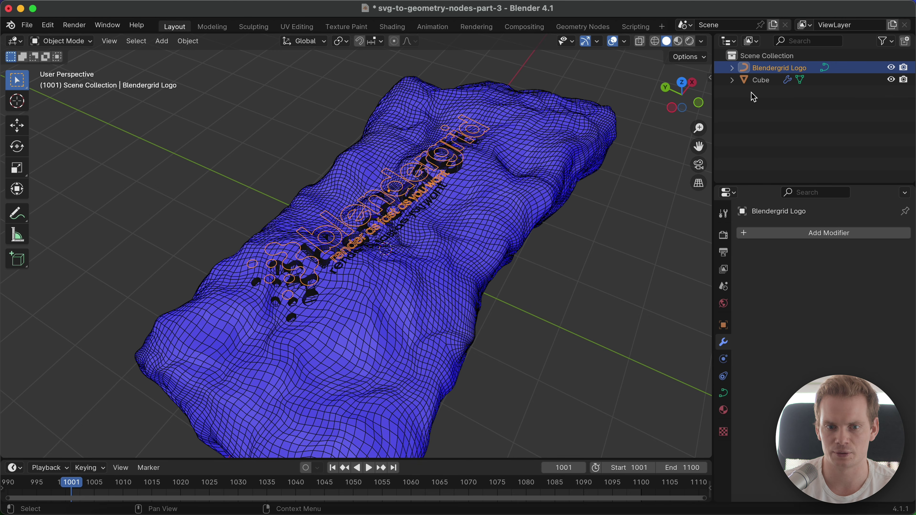
Turn off Use Boolean in the Cube's Engrave Path modifier and try moving the Blendergrid Logo
click(423, 249)
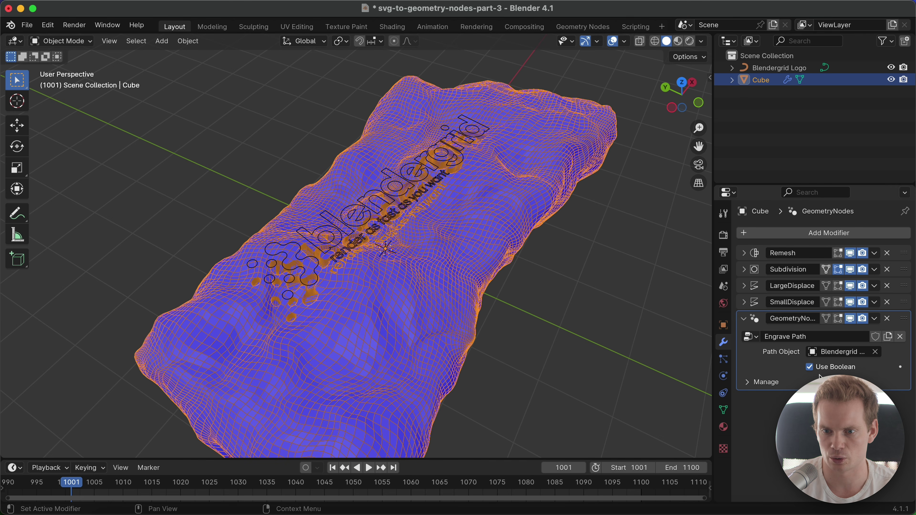
click(809, 367)
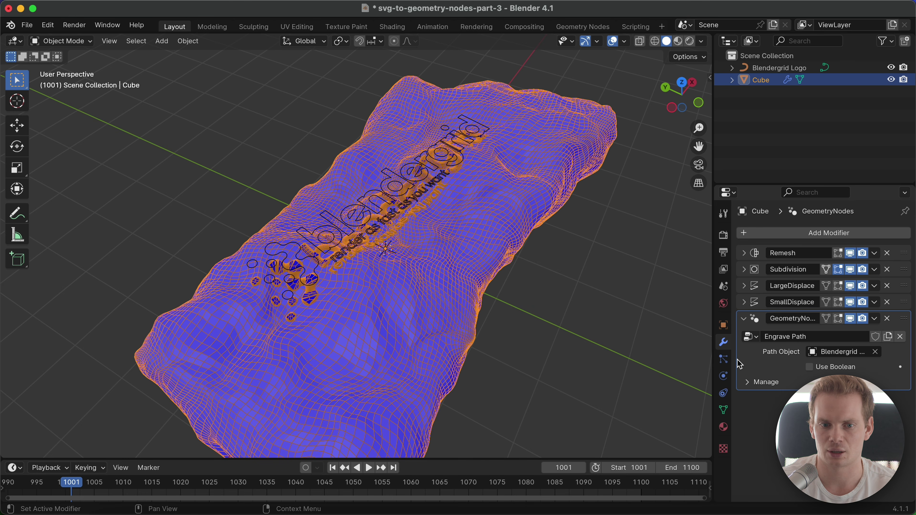
click(438, 196)
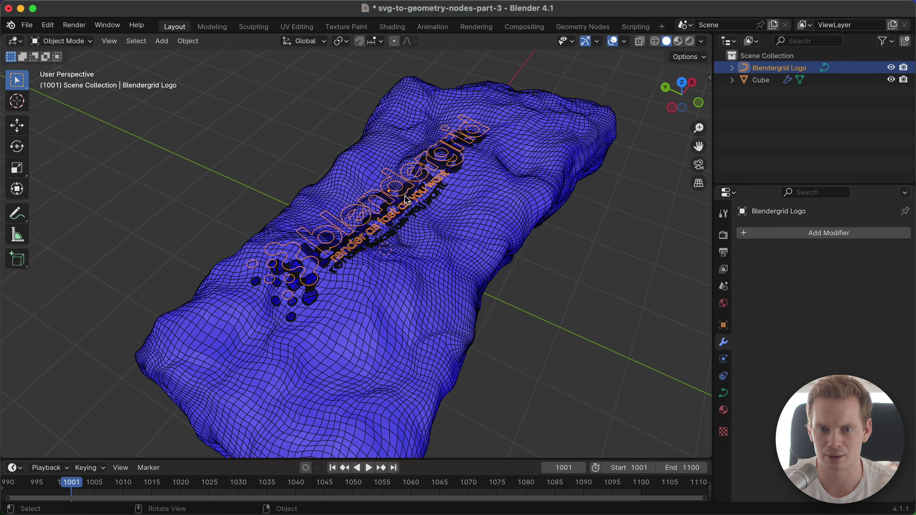
key(g)
click(436, 202)
click(428, 276)
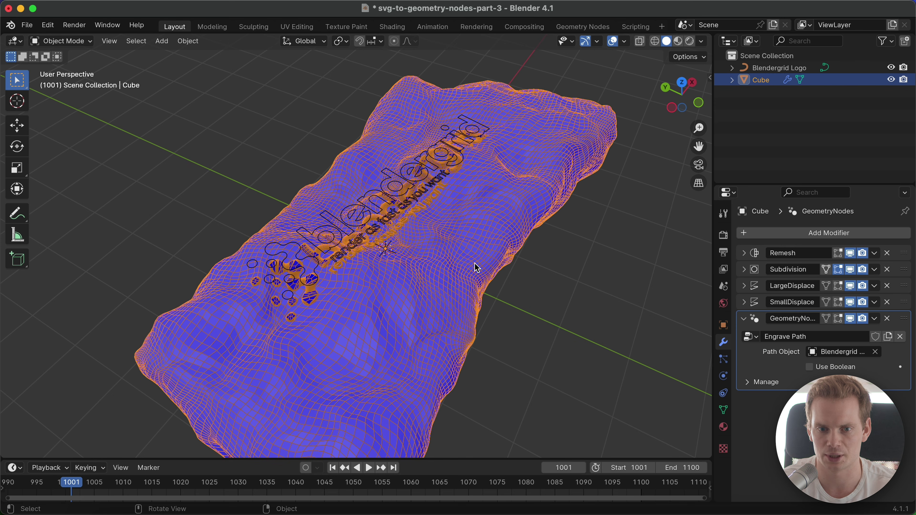
Hide and unhide the Cube, and examine the logo engraved in its surface from several angles
click(891, 80)
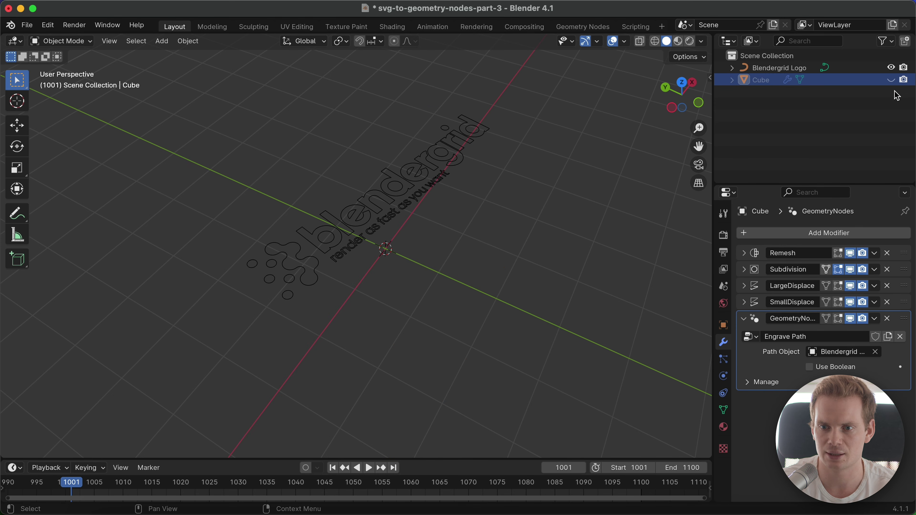
click(892, 80)
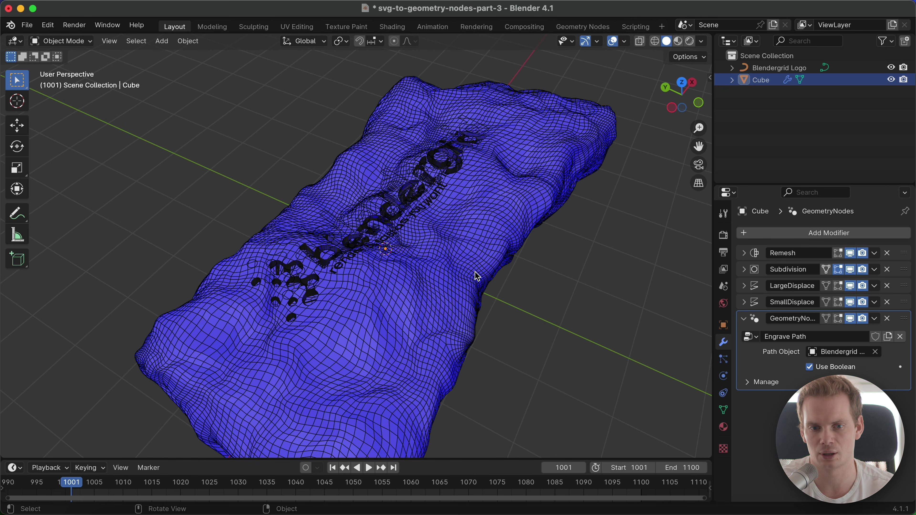
middle_drag(477, 277, 493, 255)
click(474, 260)
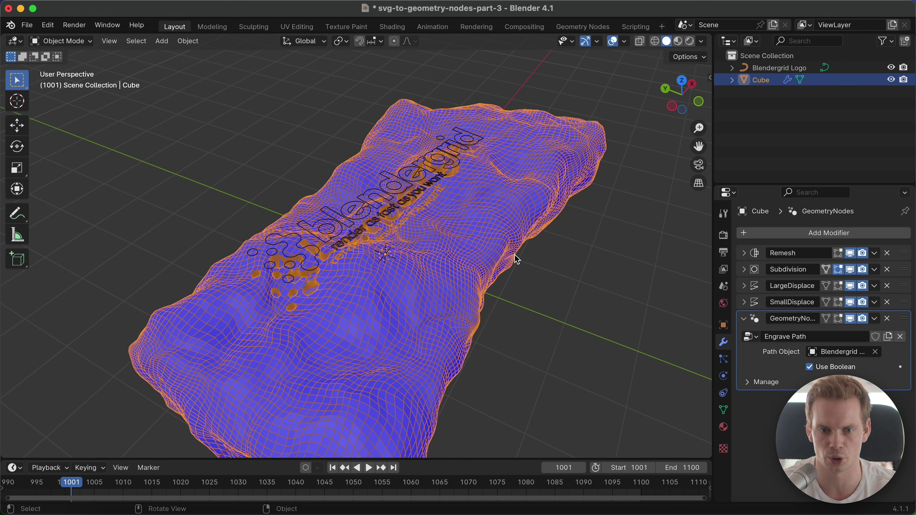
scroll(516, 260, up, 3)
middle_drag(515, 260, 550, 177)
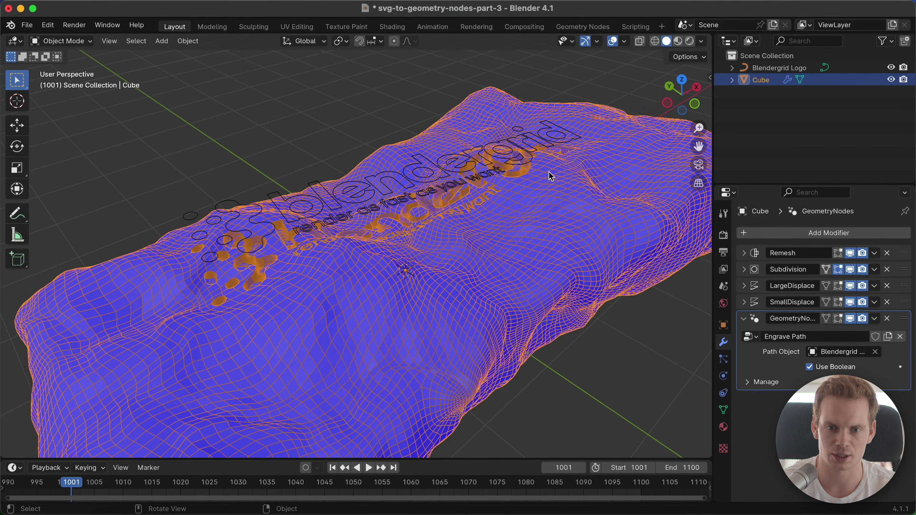
middle_drag(528, 212, 478, 212)
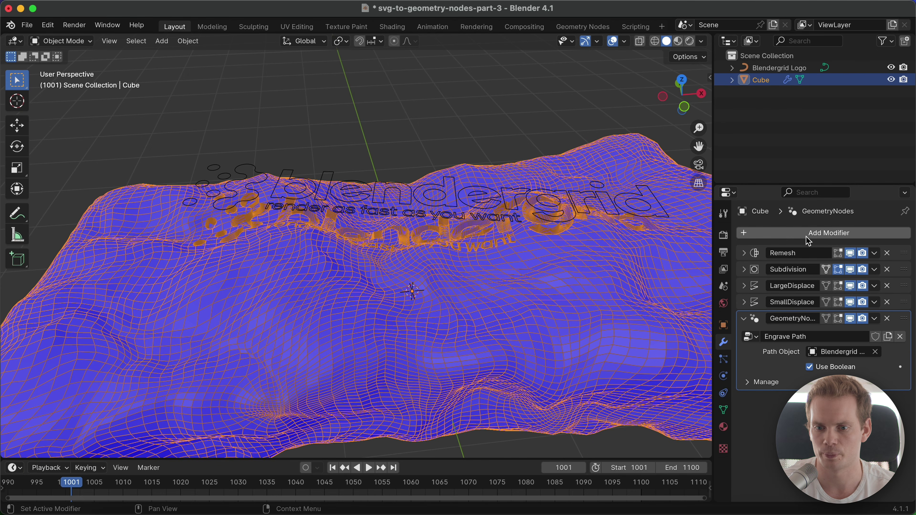
Show the Disable in Viewports toggles in the outliner and hide the Cube
click(886, 41)
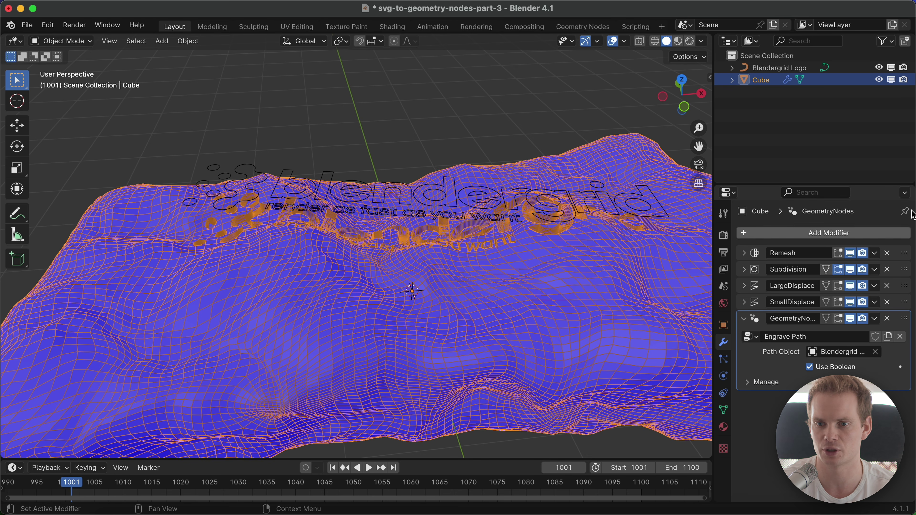
click(878, 80)
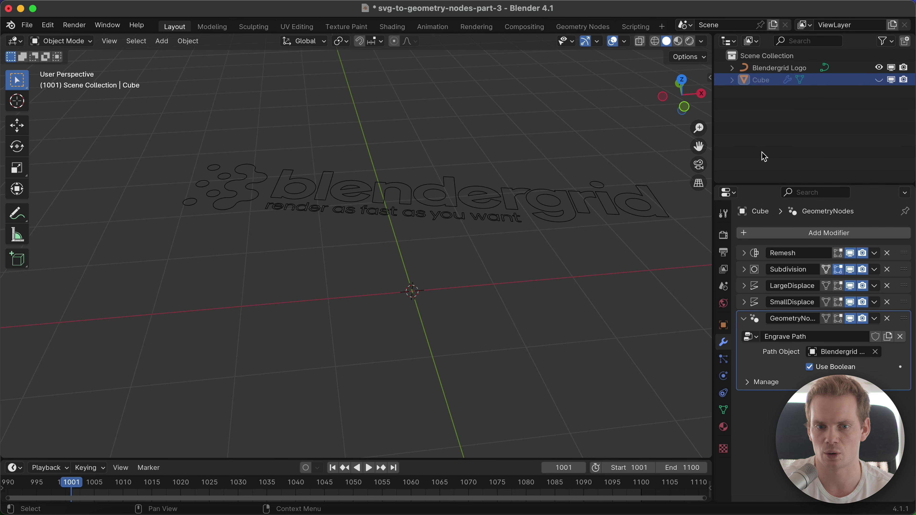
Try to move the Blendergrid Logo while the Cube is hidden, and undo back to the Cube selection
click(494, 220)
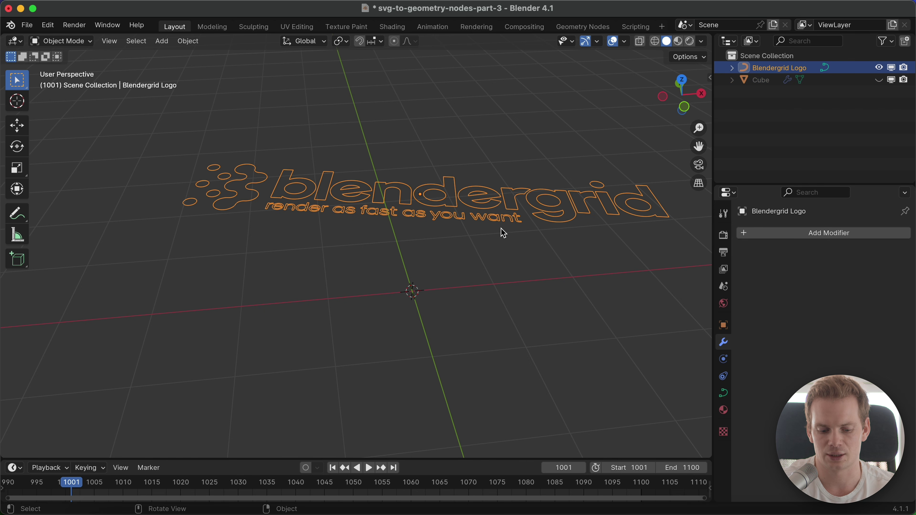
key(g)
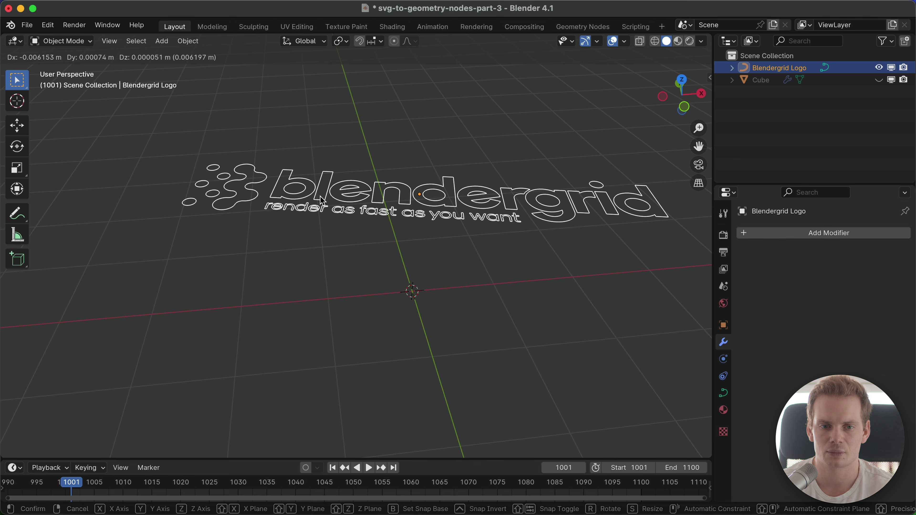
key(Escape)
key(ctrl+z)
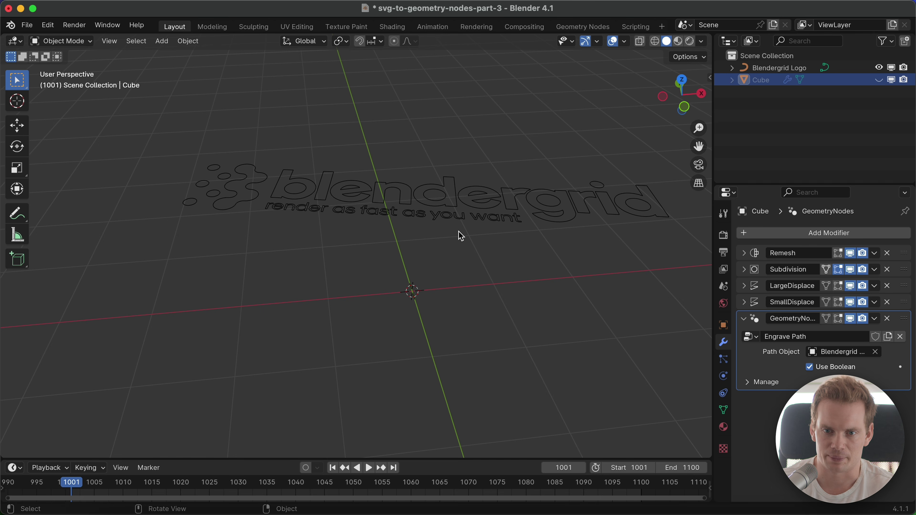
Unhide the Cube but disable it in viewports, and select the Blendergrid Logo to try moving it
click(879, 81)
click(892, 80)
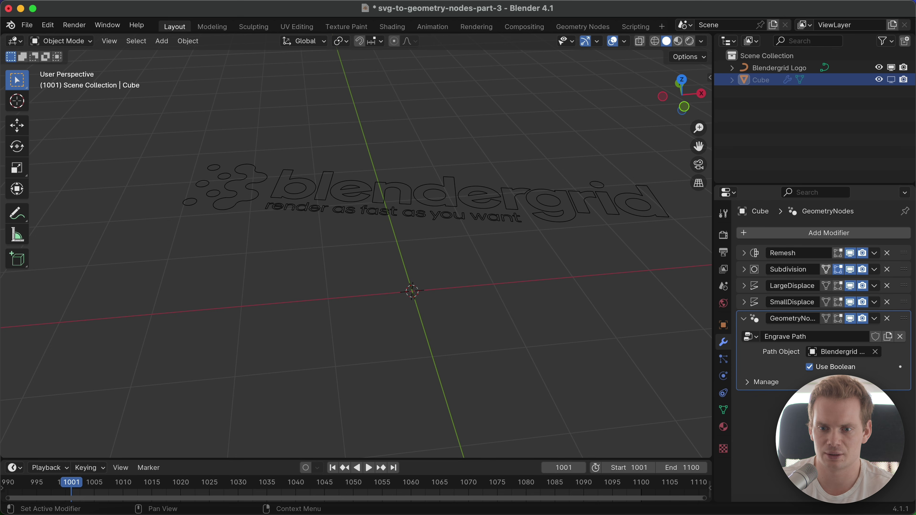
click(503, 226)
key(g)
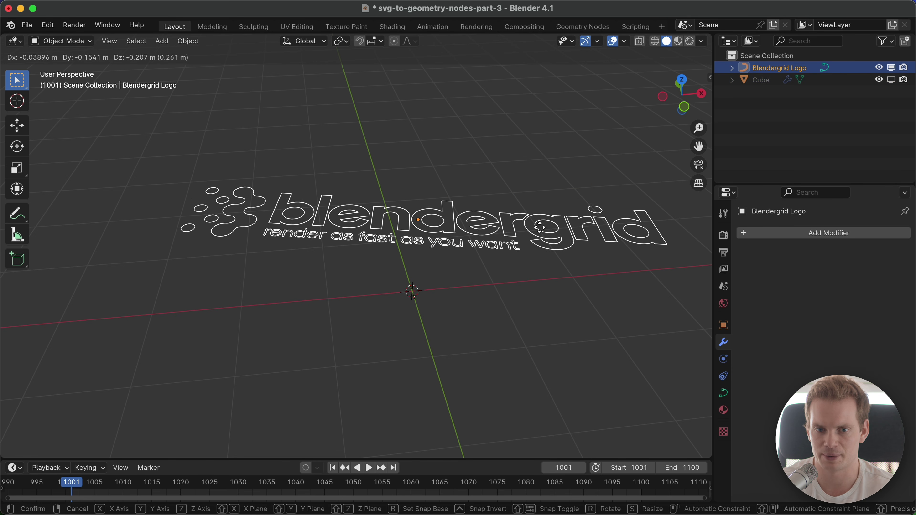
key(Escape)
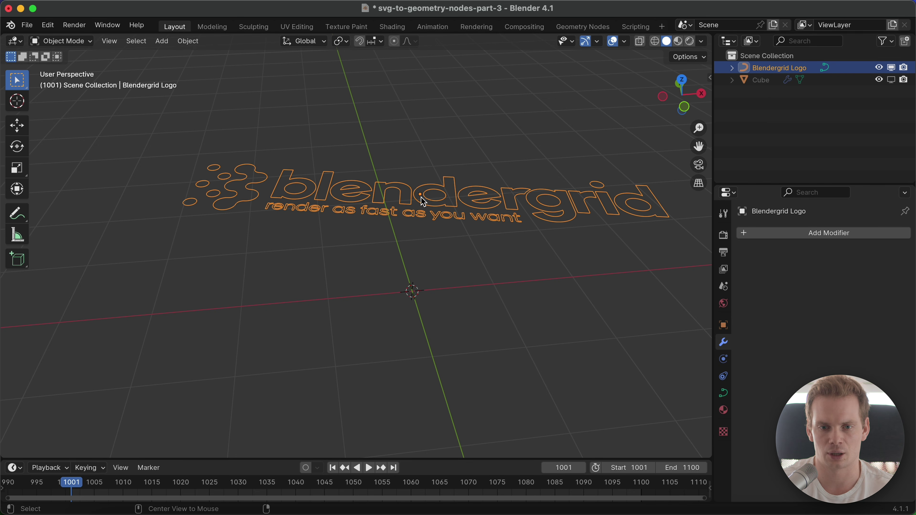
Clear the Blendergrid Logo's location, rotation and scale
key(alt+g)
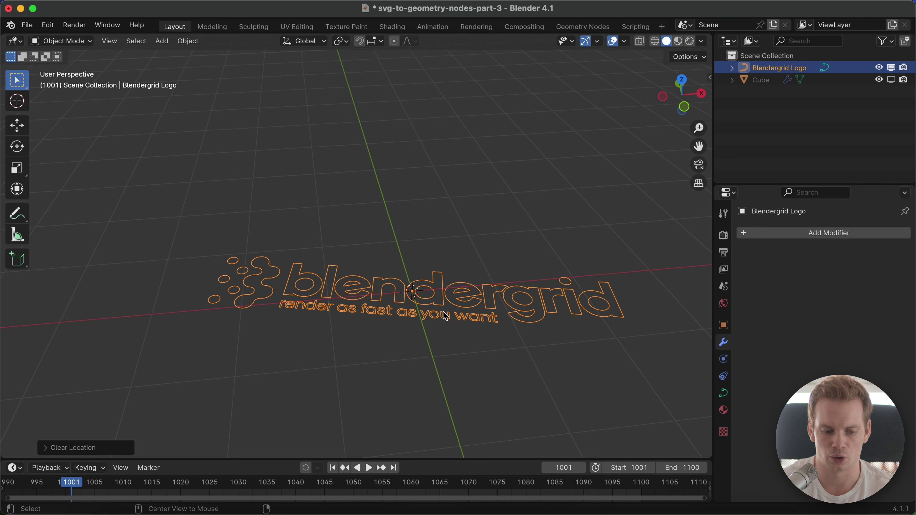
key(alt+r)
key(alt+s)
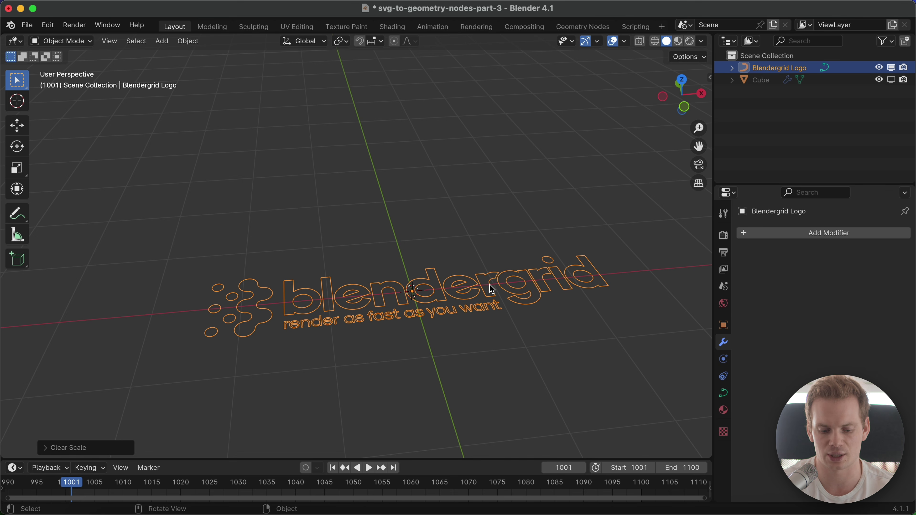
key(n)
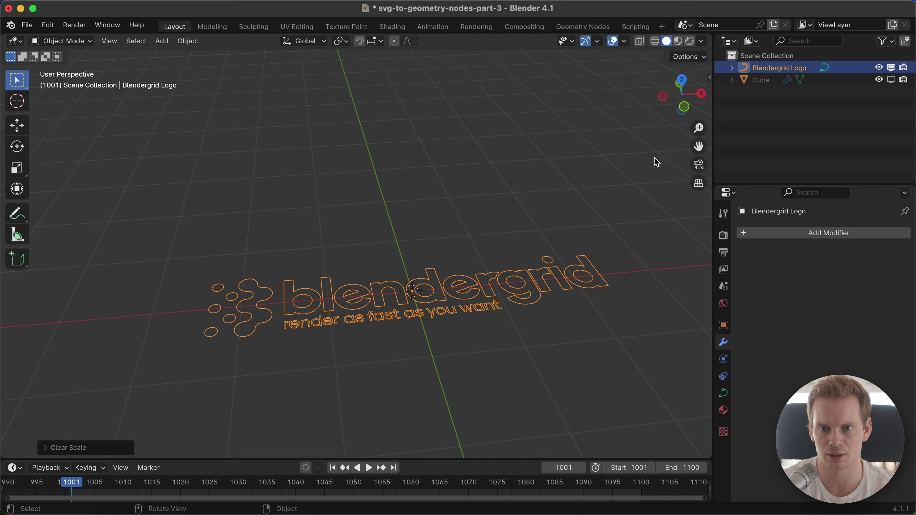
key(n)
middle_drag(480, 262, 472, 348)
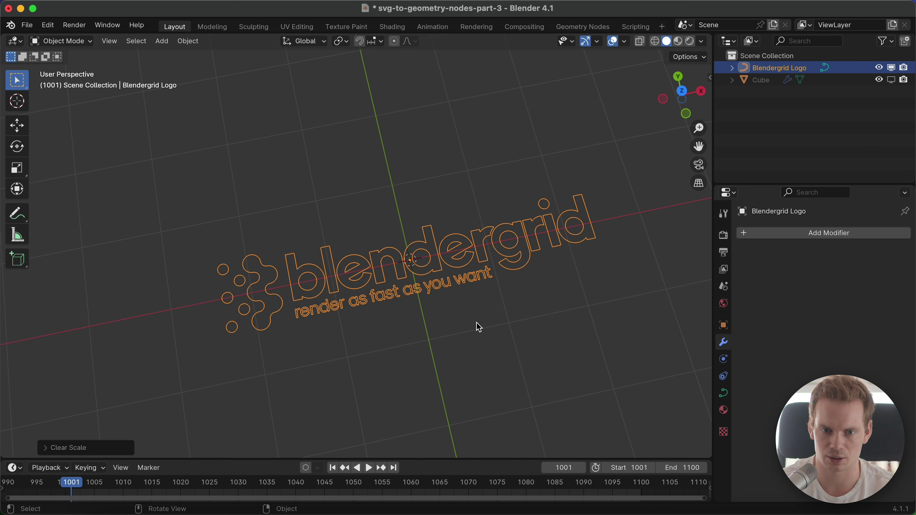
In front view, annotate a centre dot on the vertical axis below the logo and sketch a quarter arc down from the logo's origin
middle_drag(476, 323, 492, 263)
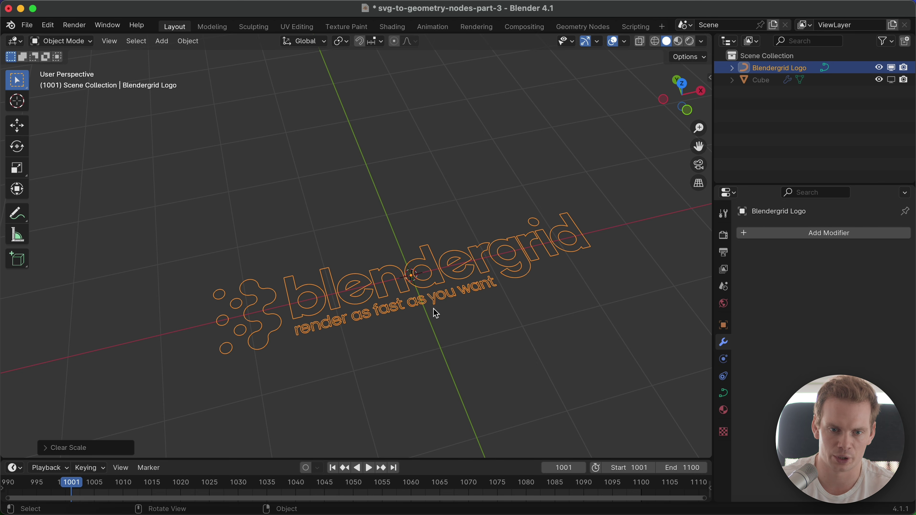
key(KP_1)
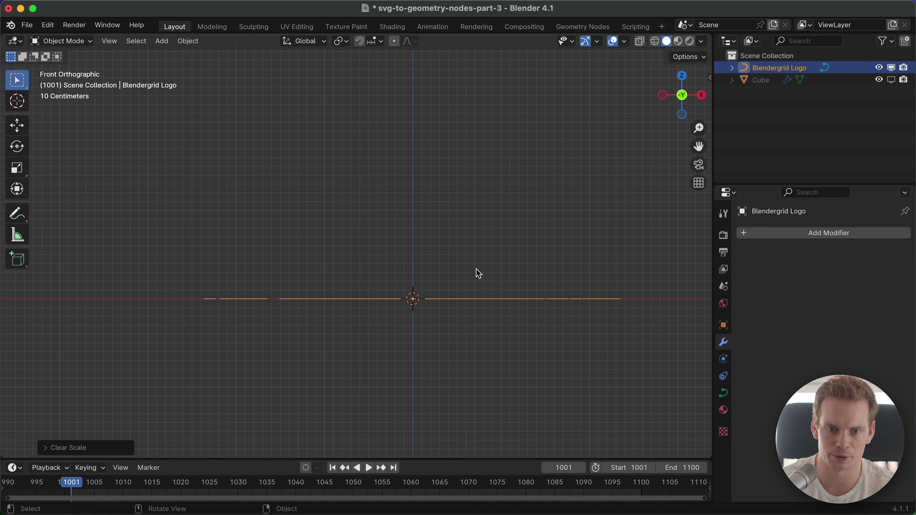
middle_drag(476, 272, 483, 294)
key(KP_1)
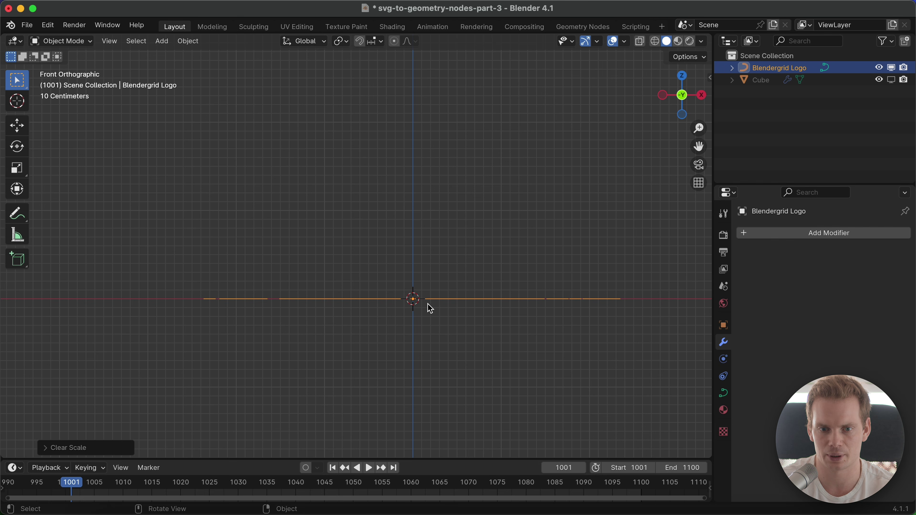
shift+middle_drag(491, 348, 457, 217)
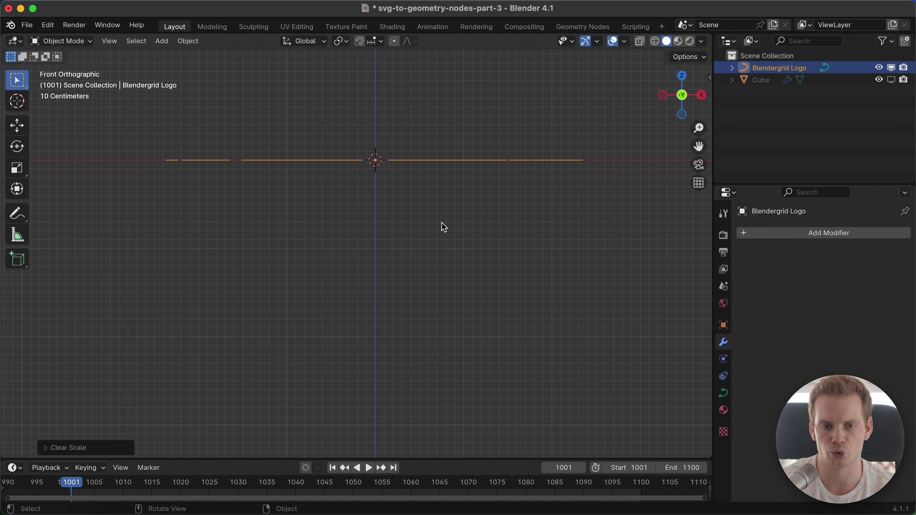
key(shift+space)
key(d)
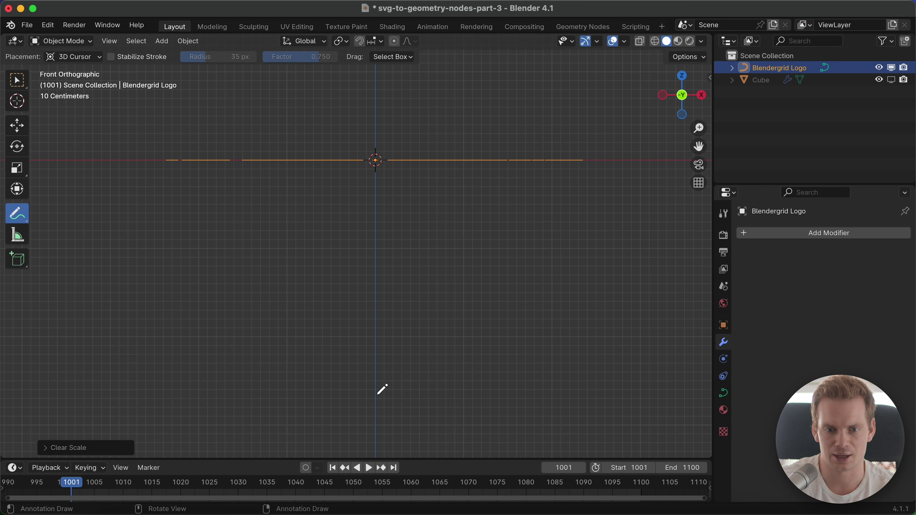
click(376, 428)
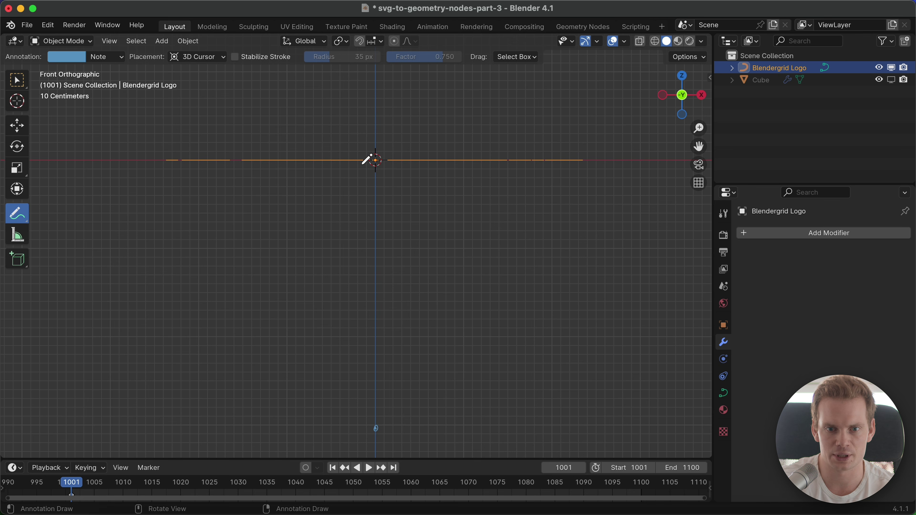
mouse_move(367, 164)
mouse_down()
mouse_move(256, 198)
mouse_move(157, 297)
mouse_move(116, 428)
mouse_move(180, 247)
mouse_move(272, 177)
mouse_move(246, 200)
mouse_up()
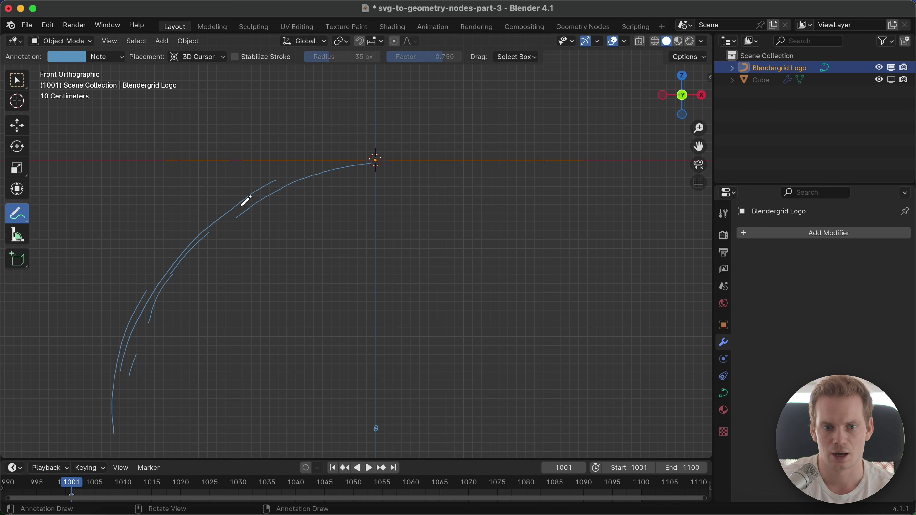
Annotate the logo line's outer end, its matching point on the arc, an arrow between them and short strokes toward the origin
drag(172, 163, 169, 162)
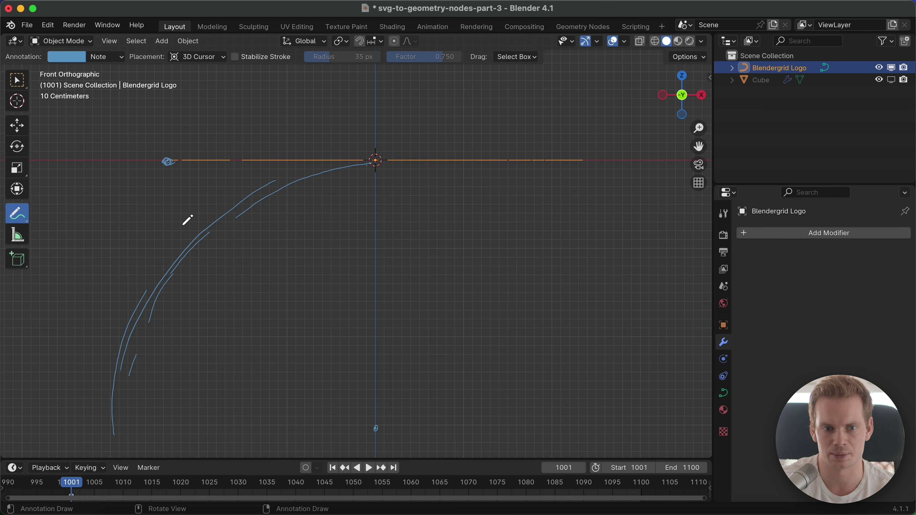
drag(198, 234, 201, 240)
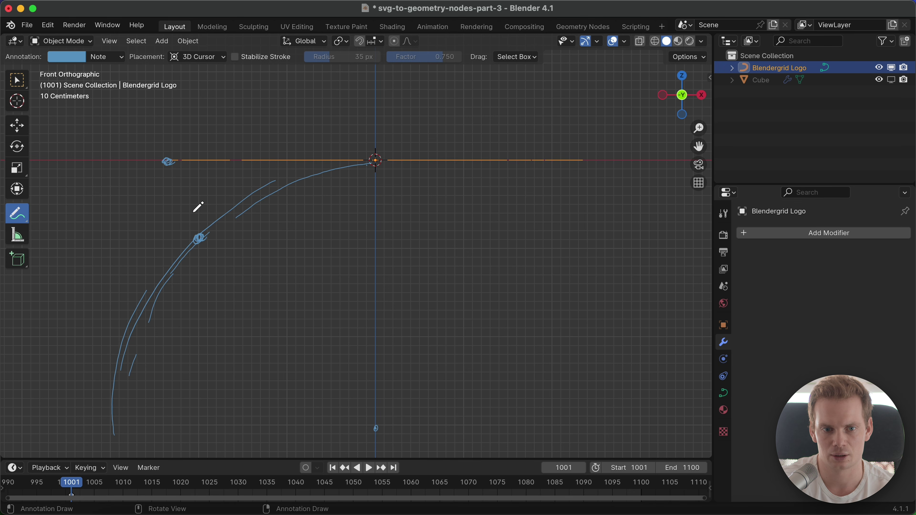
mouse_move(174, 171)
mouse_down()
mouse_move(198, 227)
mouse_move(201, 216)
mouse_up()
mouse_move(223, 169)
mouse_down()
mouse_move(235, 194)
mouse_move(263, 178)
mouse_up()
drag(286, 166, 289, 170)
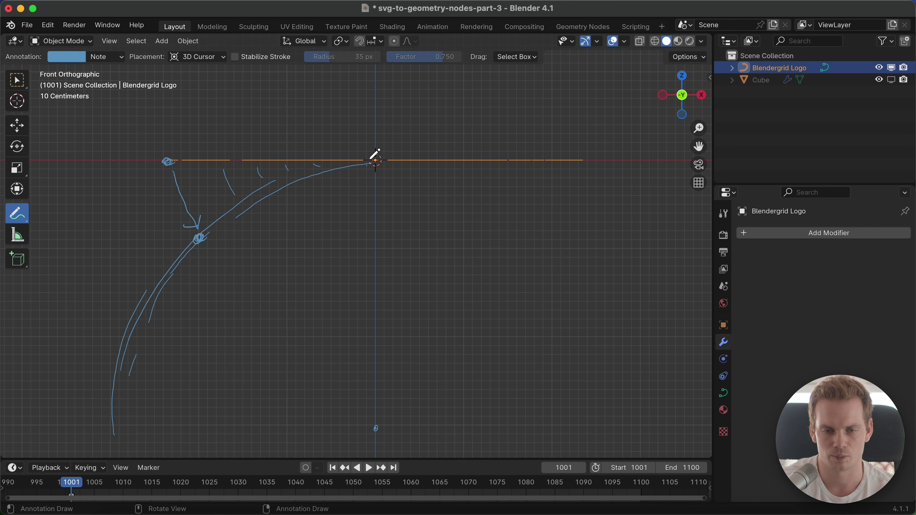
right_click(393, 181)
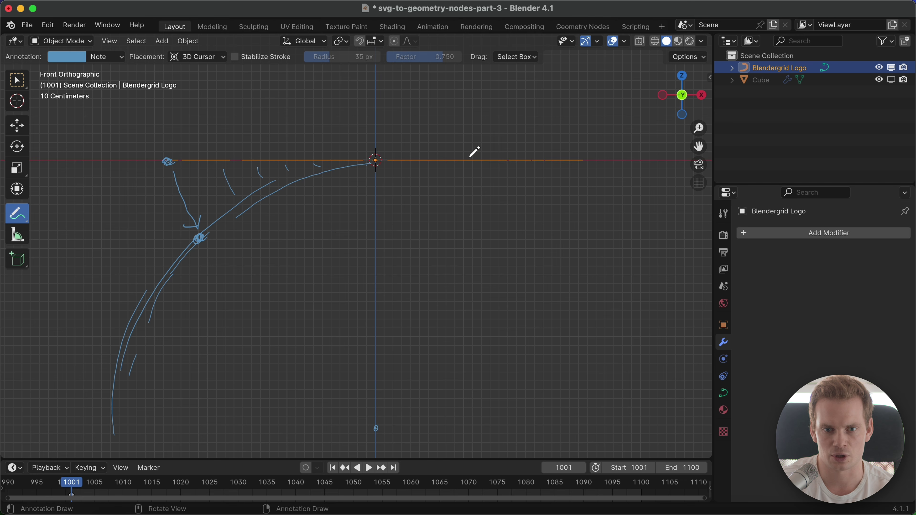
Switch to the Geometry Nodes workspace in front view and bring up the Cube's whole Engrave Path node tree
click(20, 127)
click(581, 27)
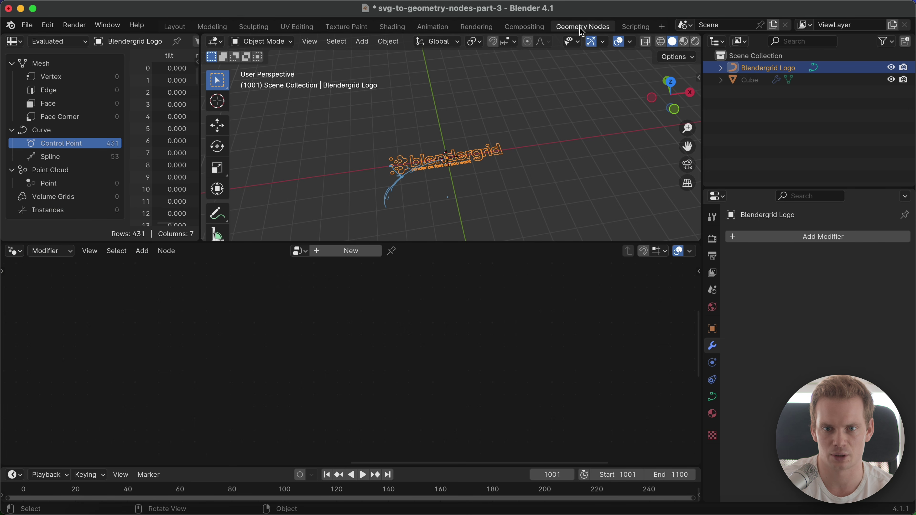
mouse_move(507, 168)
alt+middle_down()
mouse_move(547, 129)
mouse_move(513, 194)
mouse_move(560, 103)
mouse_move(509, 191)
mouse_move(544, 85)
mouse_move(573, 62)
mouse_move(542, 113)
mouse_move(550, 104)
mouse_move(545, 127)
alt+middle_up()
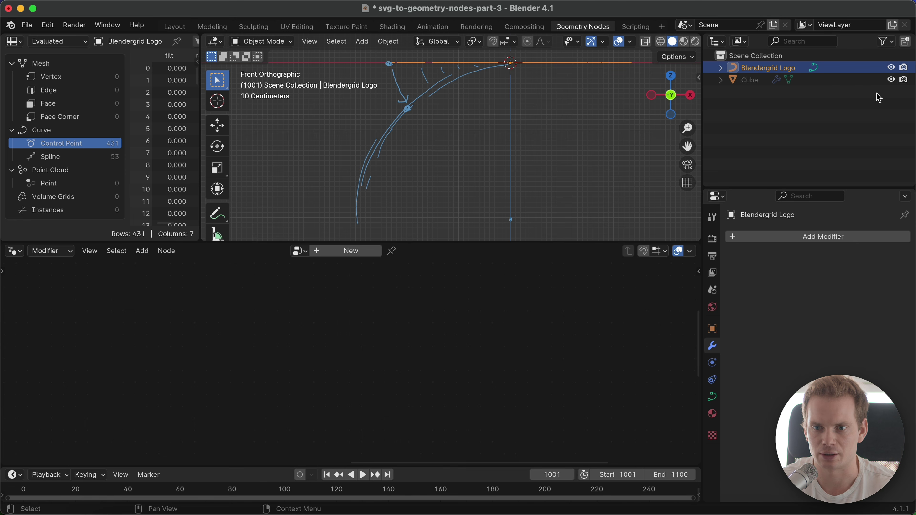
click(743, 83)
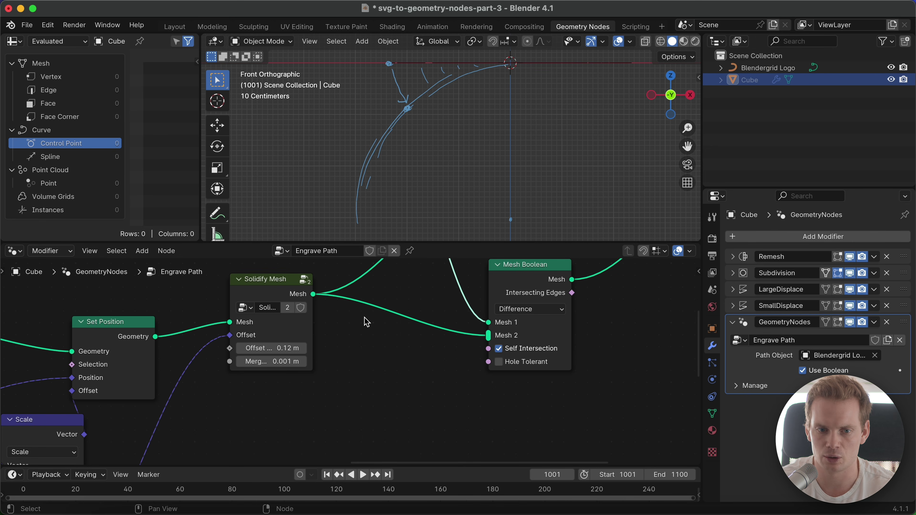
scroll(416, 305, down, 5)
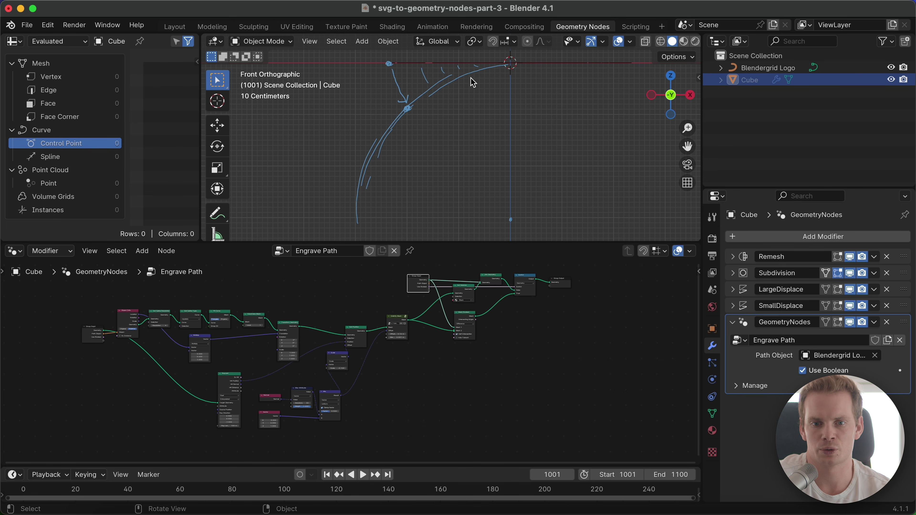
Select the Blendergrid Logo and add a new geometry nodes tree to it
click(539, 65)
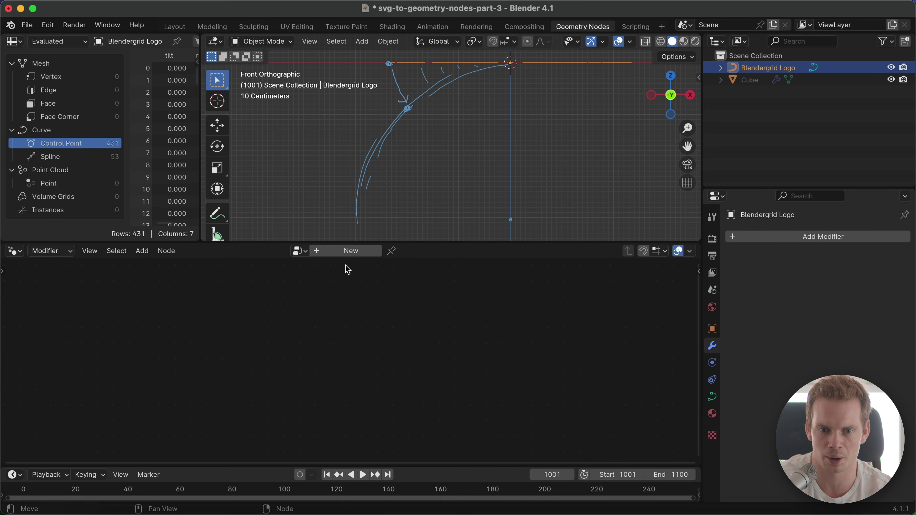
click(352, 252)
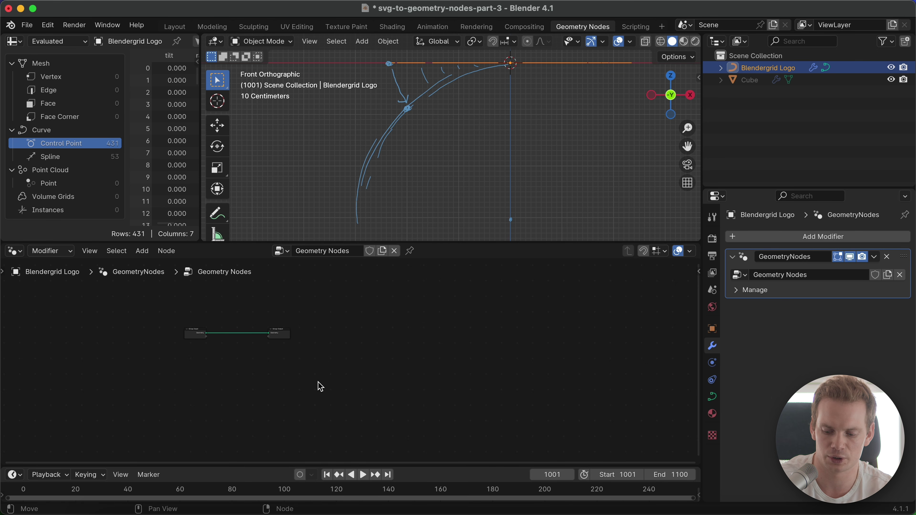
key(Home)
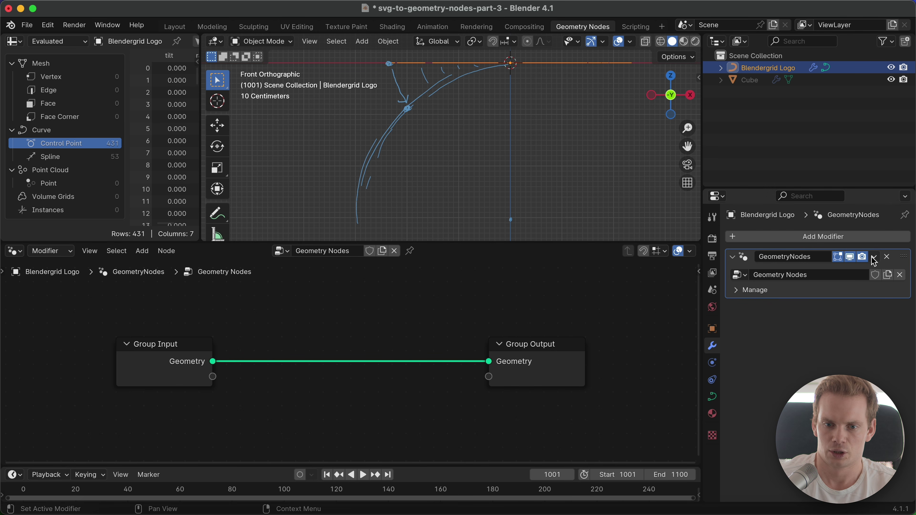
Rename the logo's new node tree to Curve To Mesh
click(325, 252)
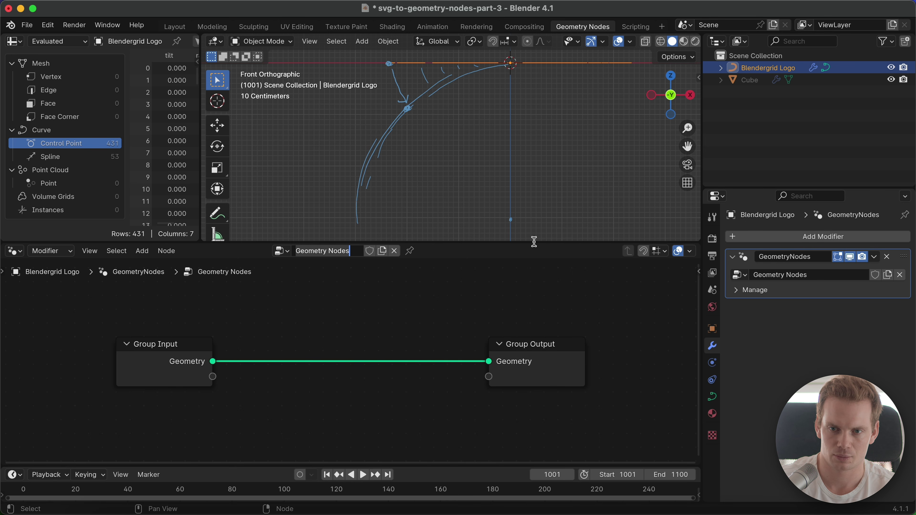
key(Return)
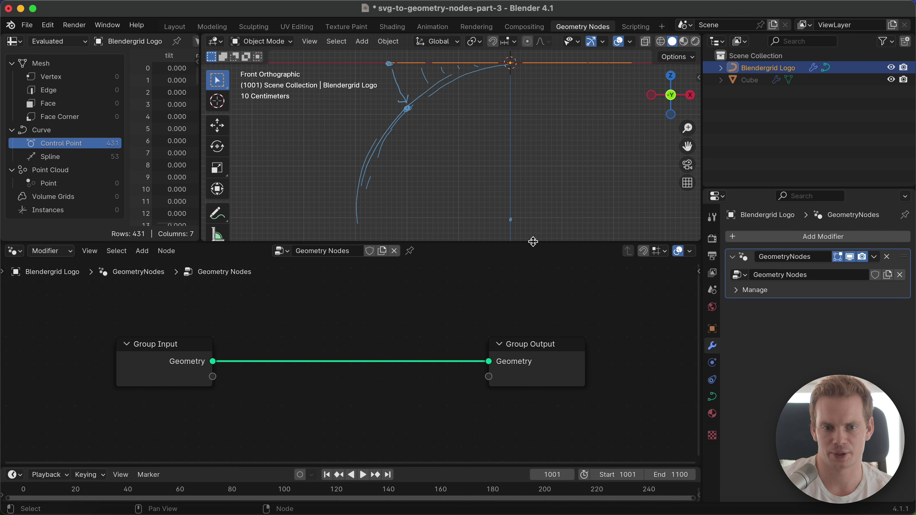
double_click(322, 251)
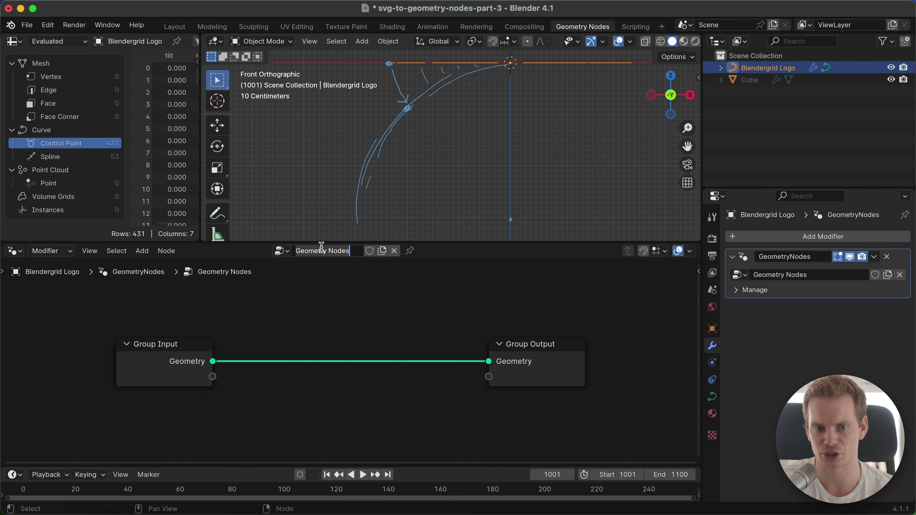
text(Curve To Mesh)
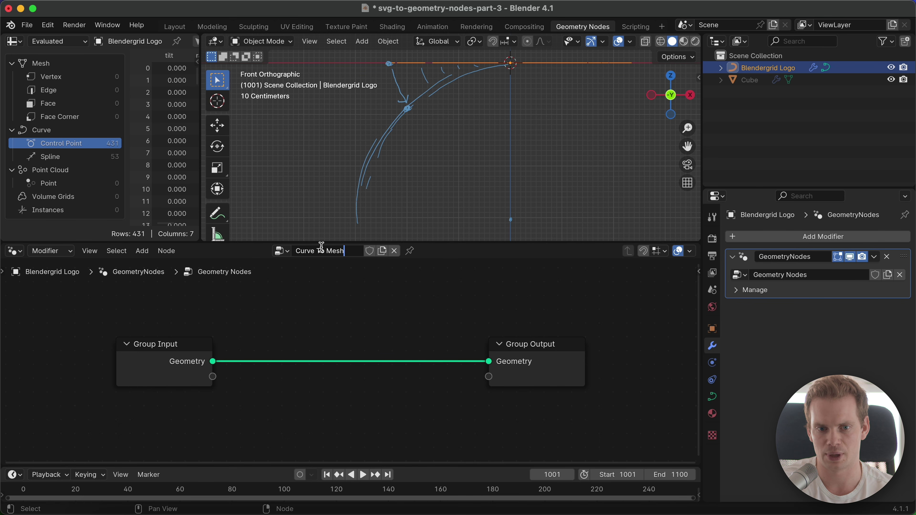
key(Return)
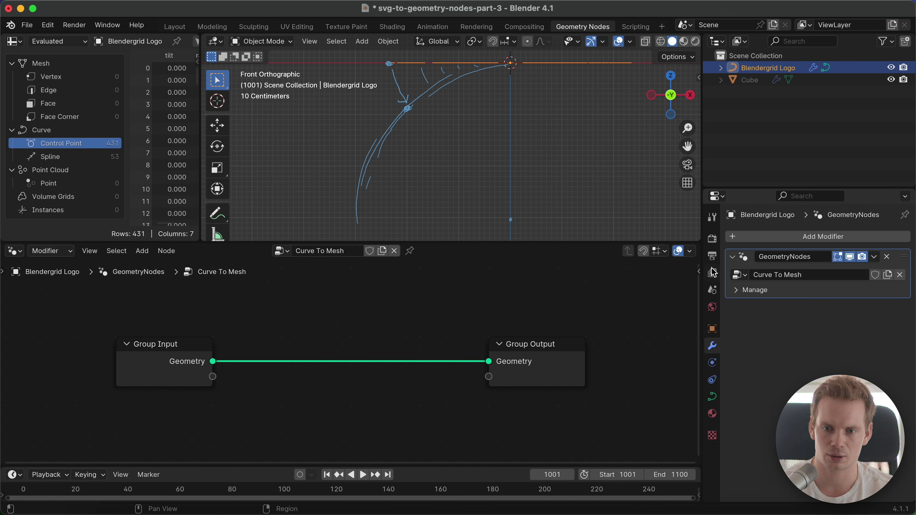
Assign the existing Path to 3D node tree to the logo's modifier and shift the Solidify Mesh node slightly up
click(738, 276)
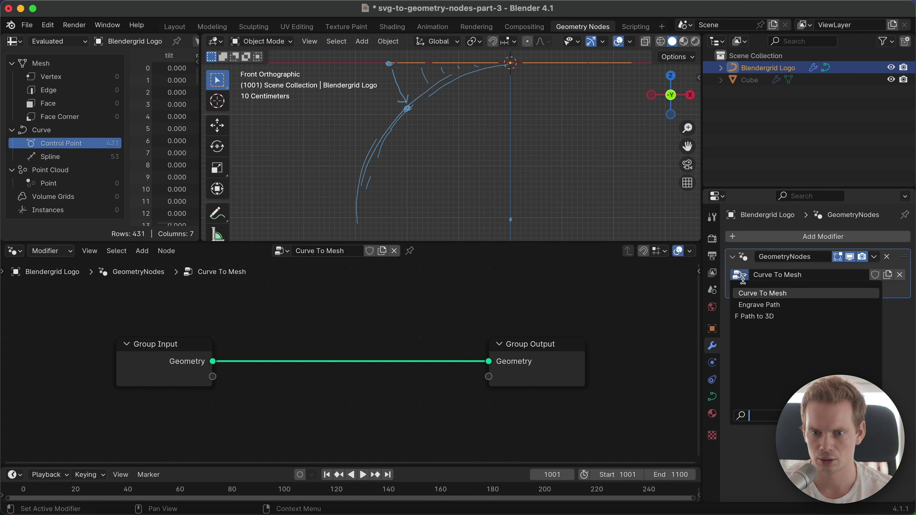
click(757, 317)
middle_drag(585, 327, 365, 383)
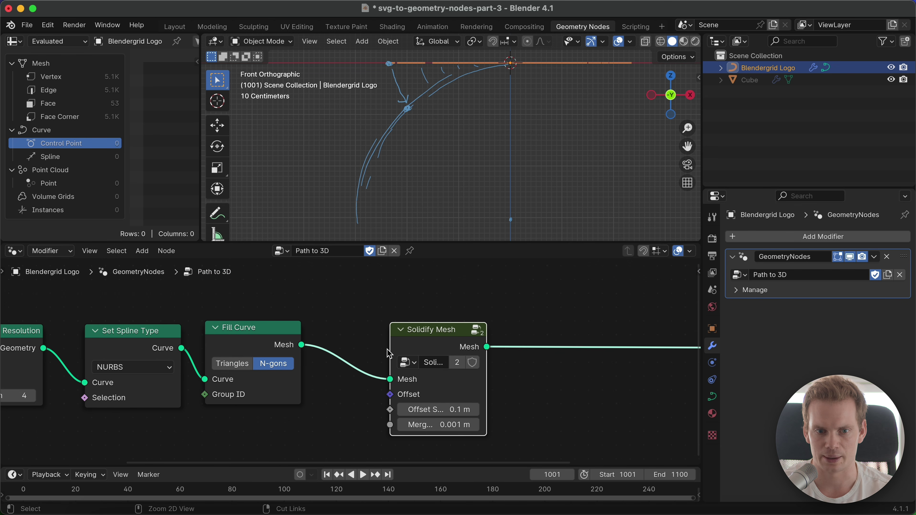
scroll(389, 354, down, 3)
middle_drag(464, 379, 423, 382)
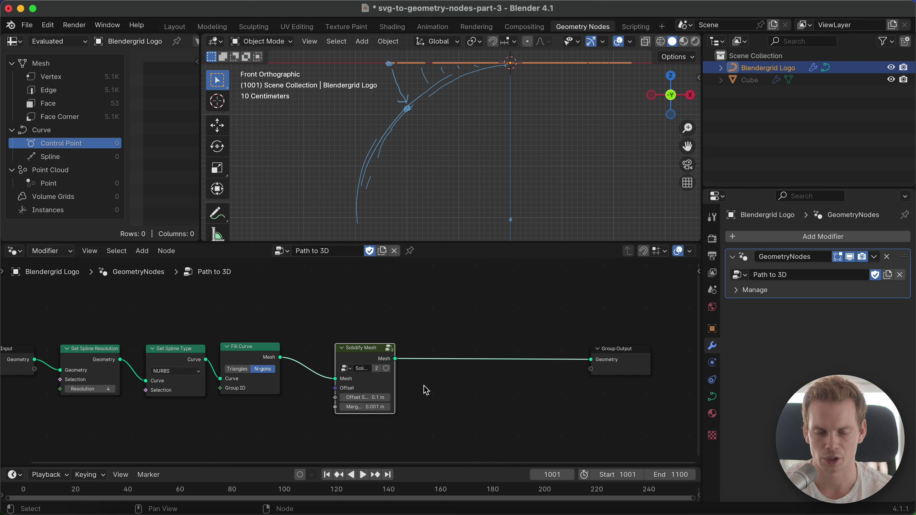
drag(365, 360, 372, 347)
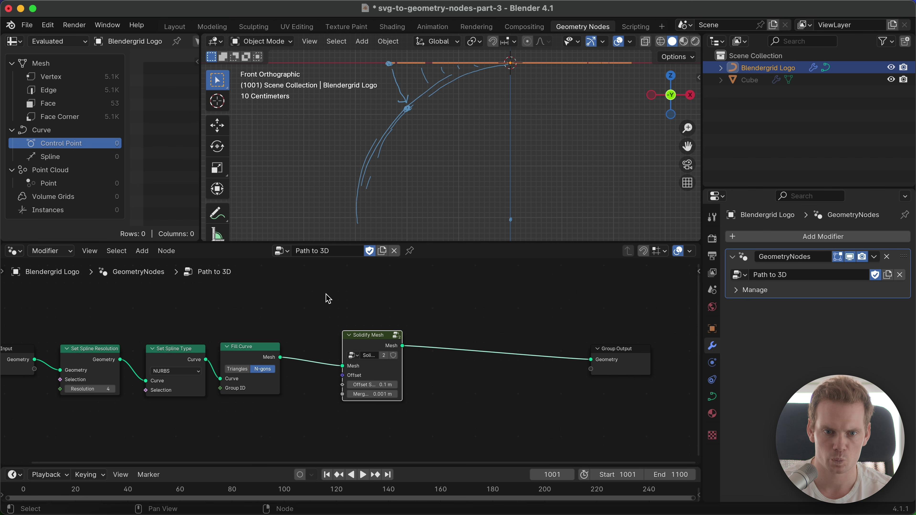
key(Home)
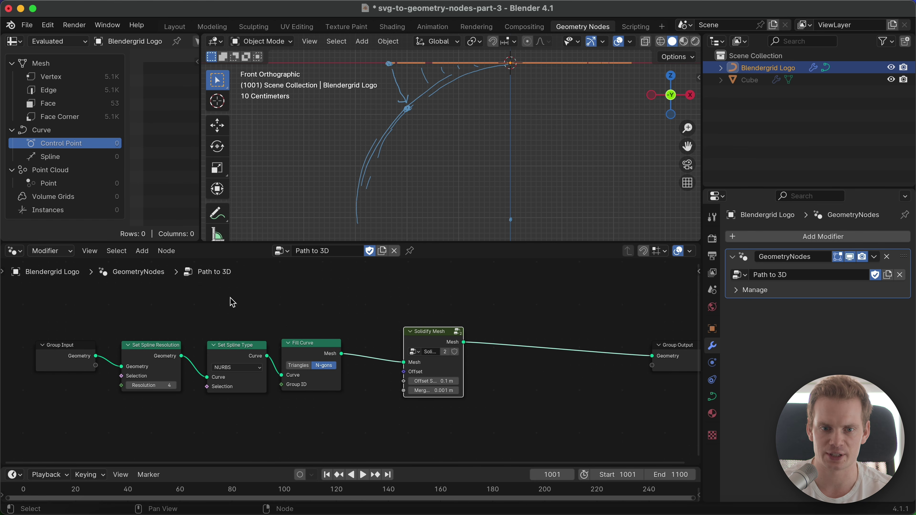
Show the logo's curve data properties and rename its Path to 3D node tree to Curve to Mesh
click(324, 250)
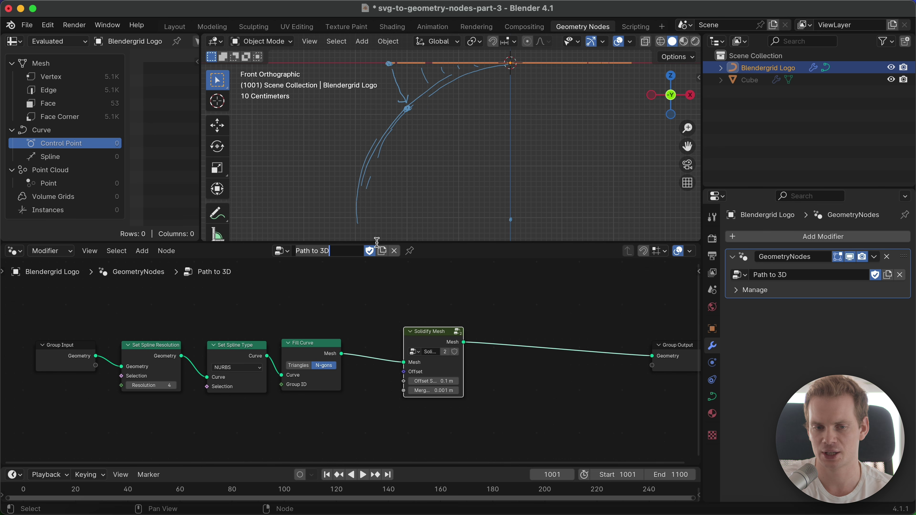
key(Return)
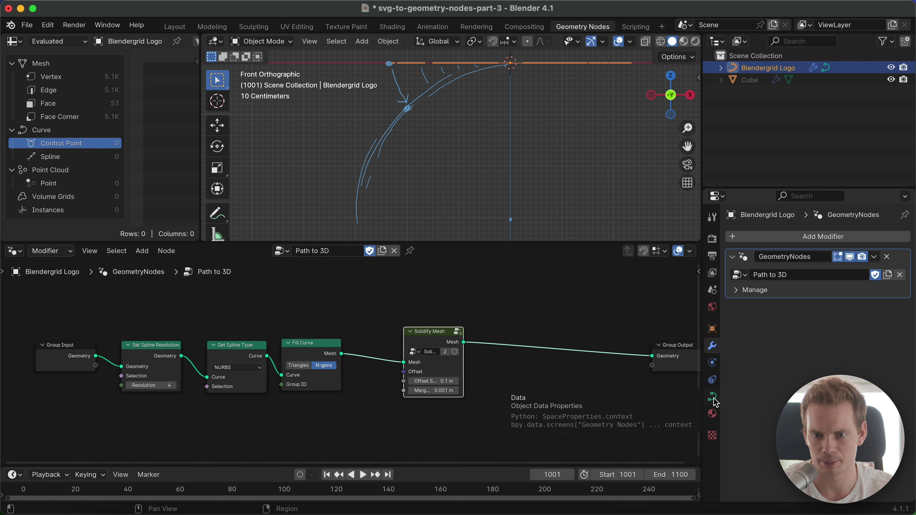
click(713, 328)
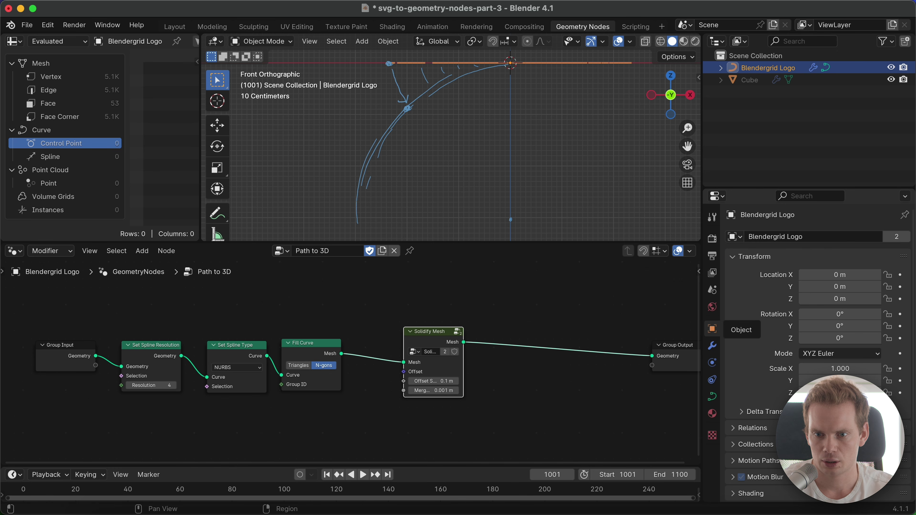
click(712, 397)
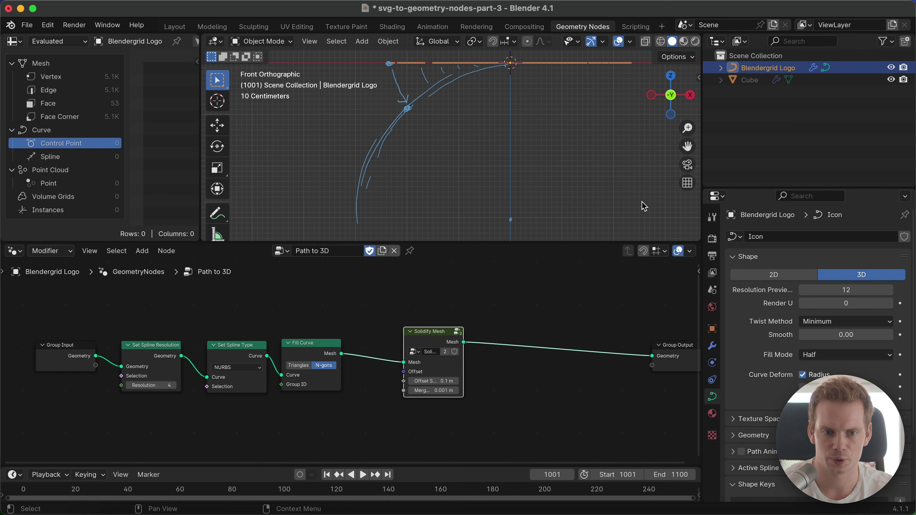
double_click(326, 251)
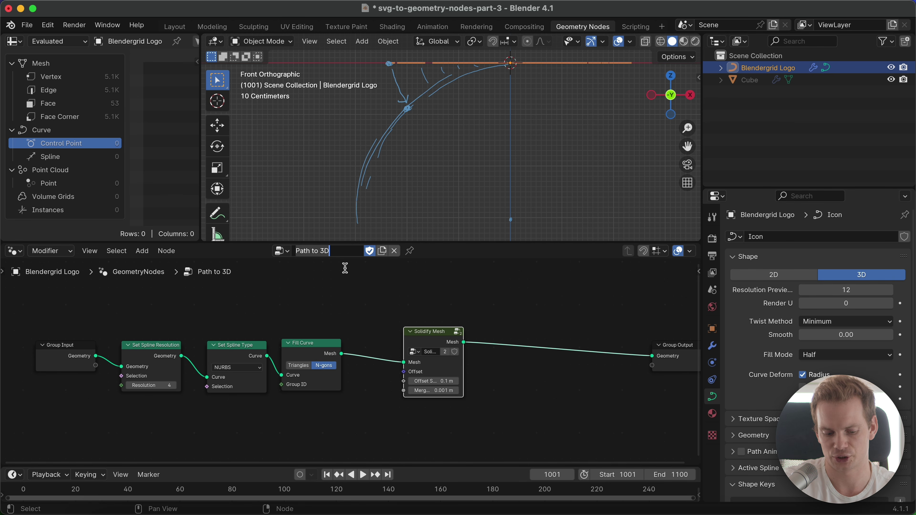
text(c)
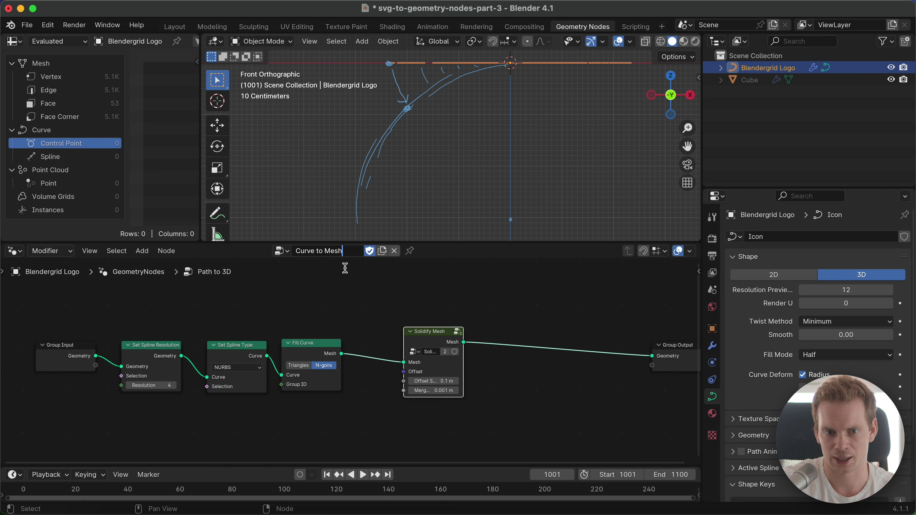
key(Return)
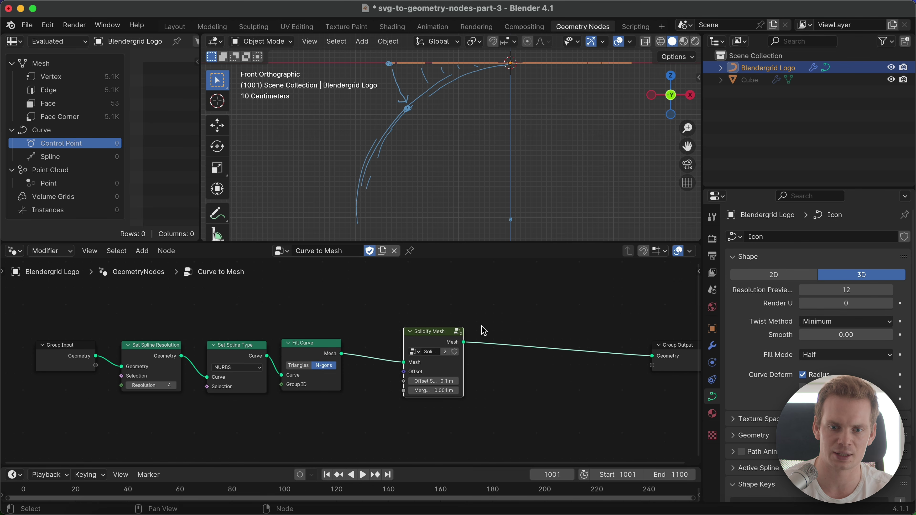
Remove the Solidify Mesh node, connect Fill Curve's mesh directly to the Group Output, and show the logo's modifier settings
drag(427, 335, 452, 328)
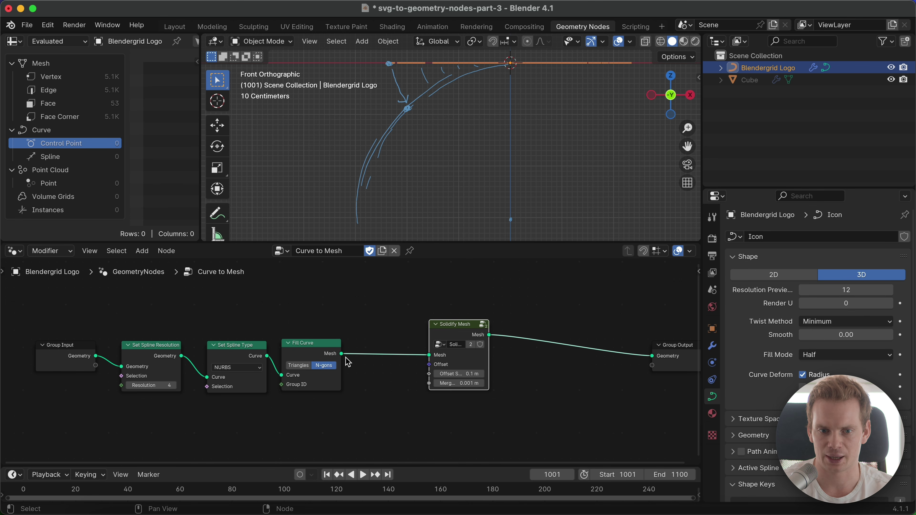
drag(658, 362, 430, 366)
click(474, 339)
key(x)
click(432, 406)
click(711, 345)
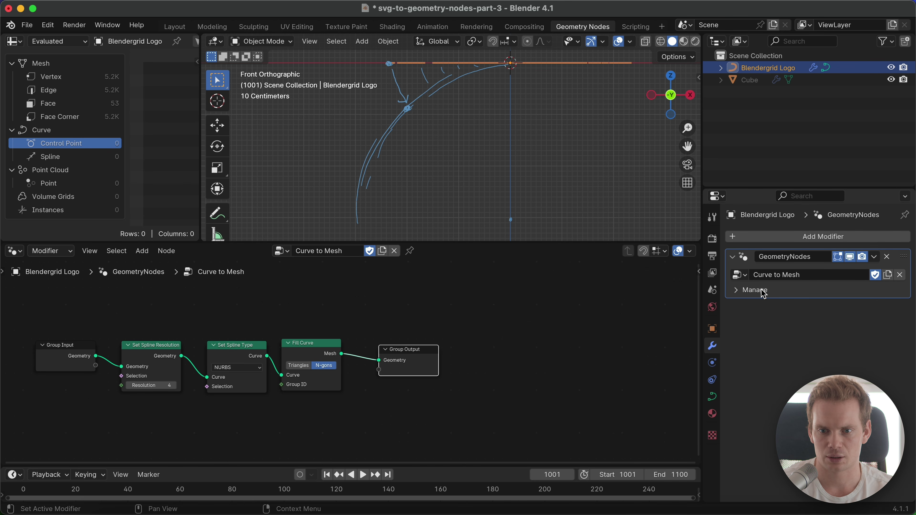
Compare the logo in the viewport with its Curve to Mesh modifier hidden and shown
middle_drag(597, 208, 560, 200)
scroll(565, 126, up, 5)
scroll(564, 126, down, 2)
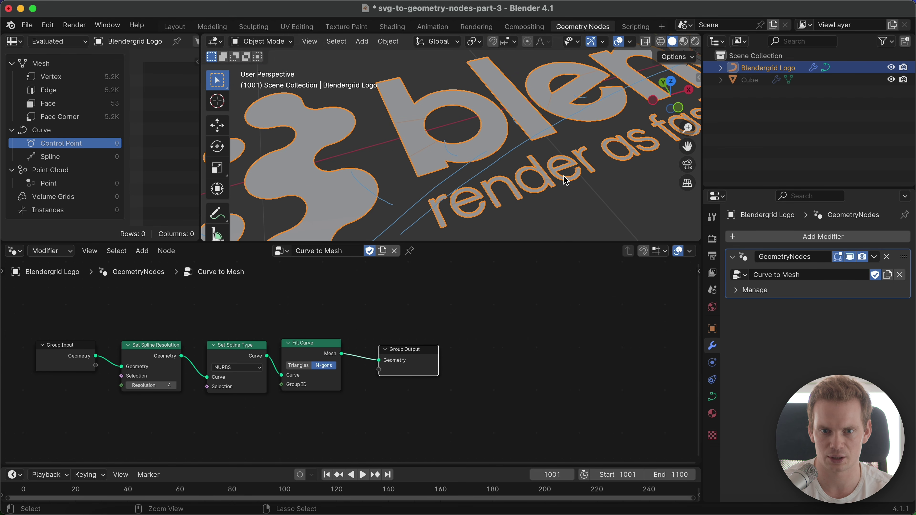
click(853, 257)
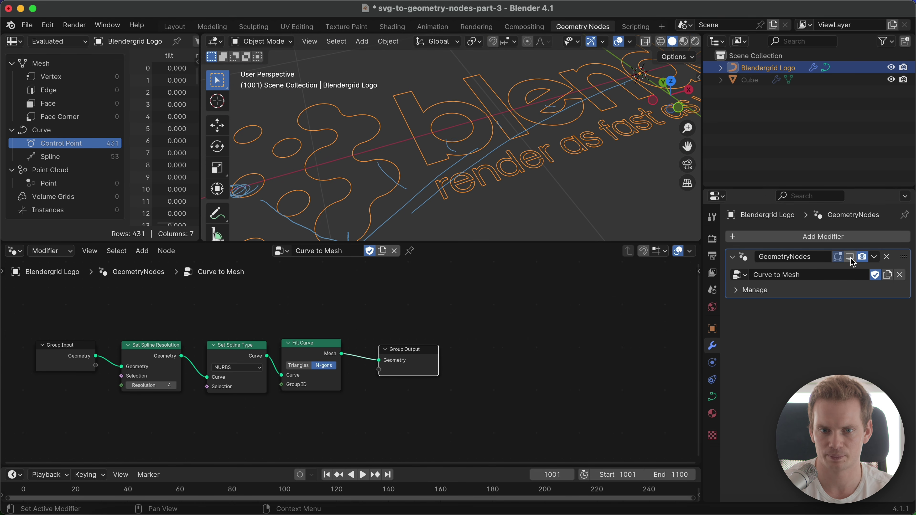
click(853, 257)
scroll(556, 209, down, 6)
middle_drag(555, 208, 546, 172)
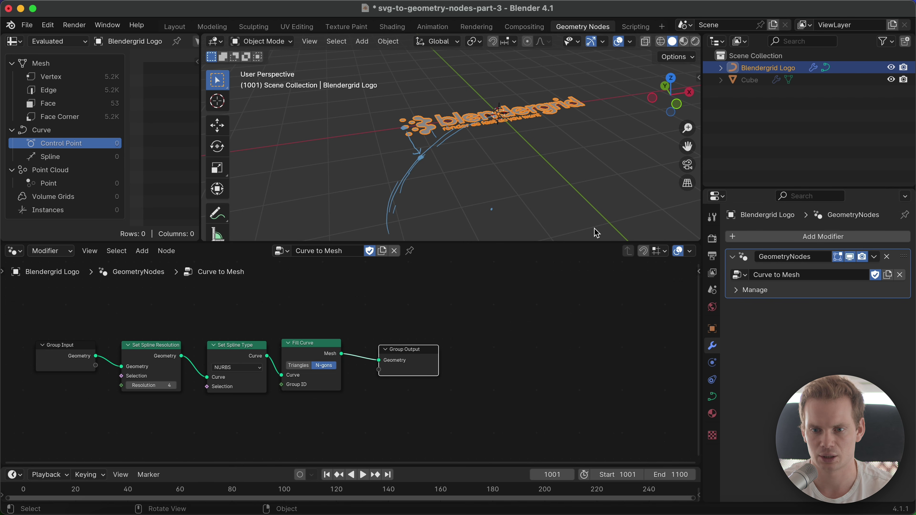
scroll(596, 233, up, 3)
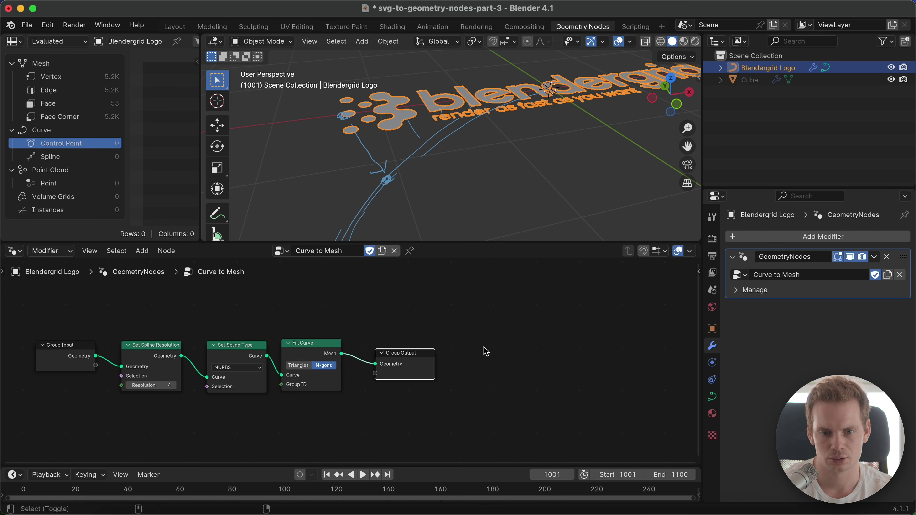
Undo the deletion of the Solidify Mesh node and give its node group a fake user
key(super+z)
key(super+z)
key(super+z)
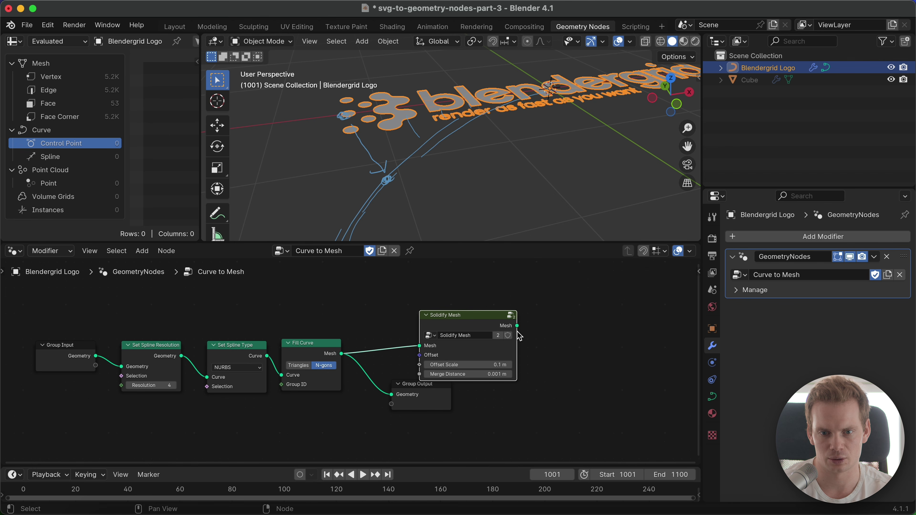
scroll(517, 336, up, 4)
scroll(512, 312, right, 5)
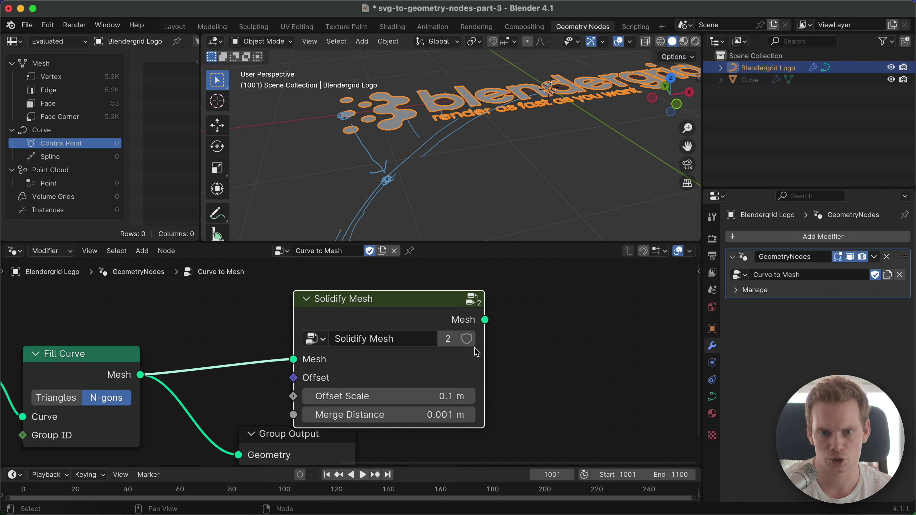
click(467, 339)
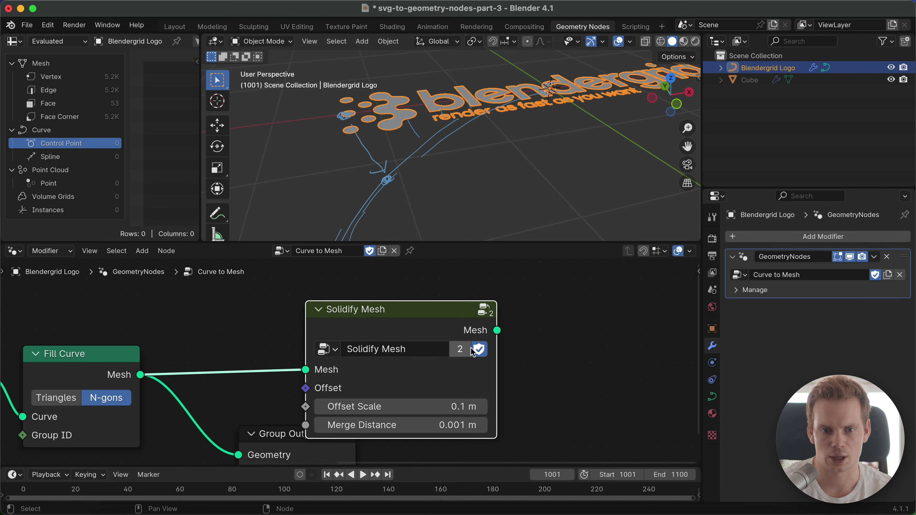
drag(456, 360, 469, 371)
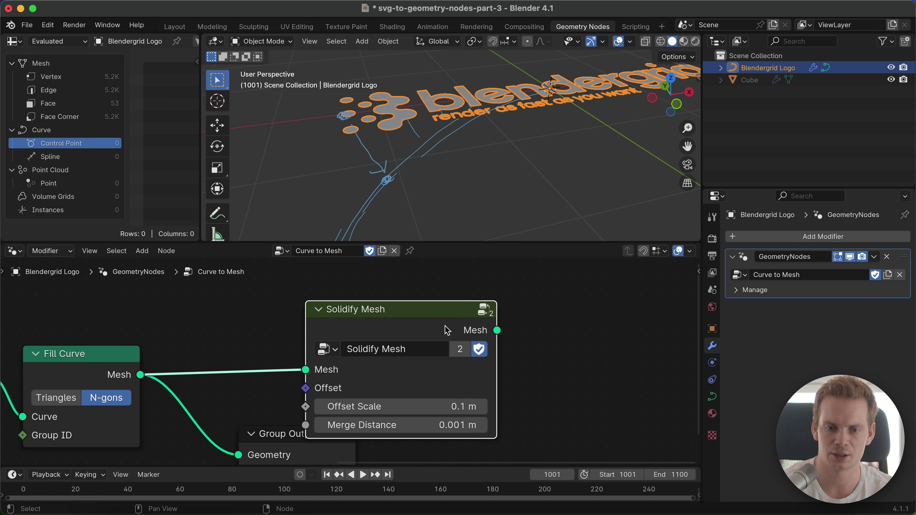
drag(433, 310, 436, 291)
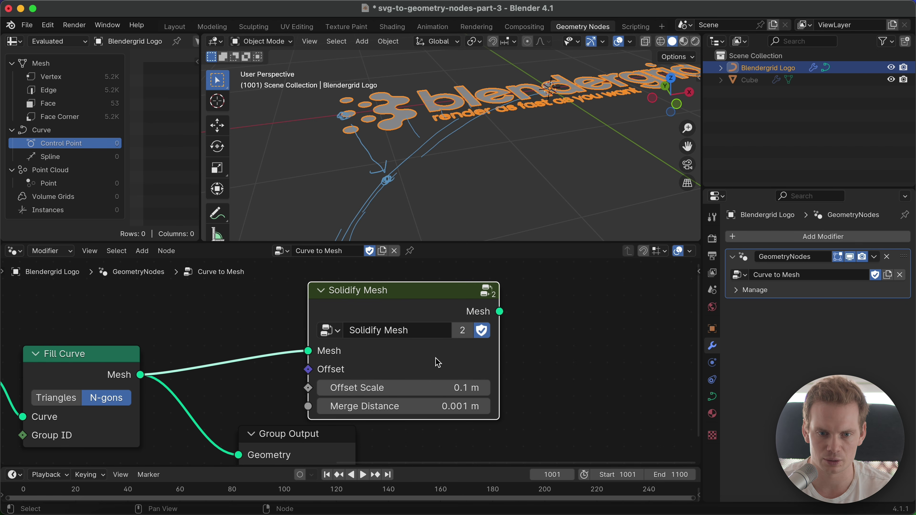
Delete the Solidify Mesh node again and line up the remaining Curve to Mesh nodes in an evenly spaced row
key(x)
scroll(440, 327, left, 5)
scroll(439, 328, down, 3)
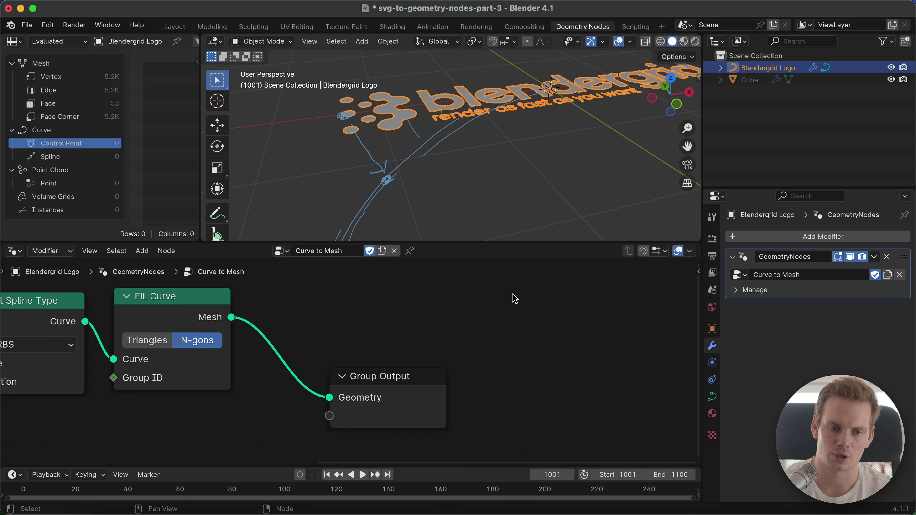
key(Home)
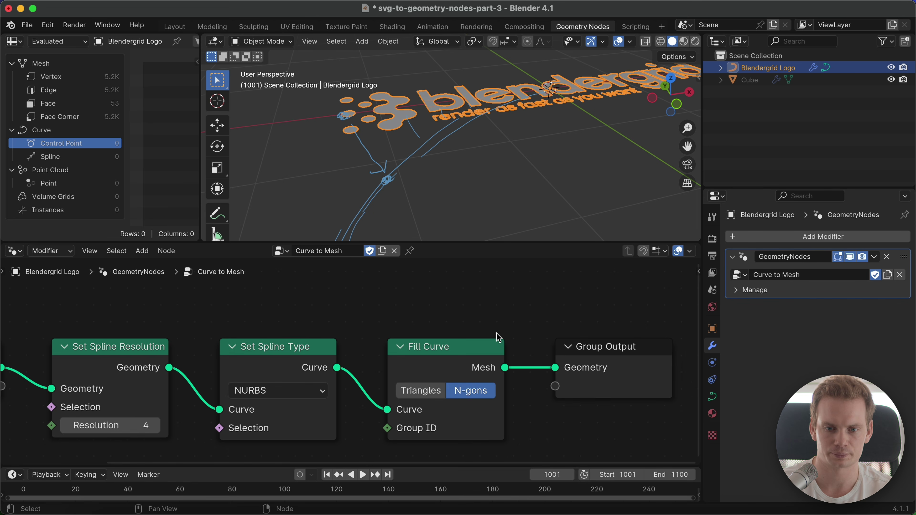
ctrl+middle_drag(498, 338, 487, 431)
middle_drag(473, 401, 493, 378)
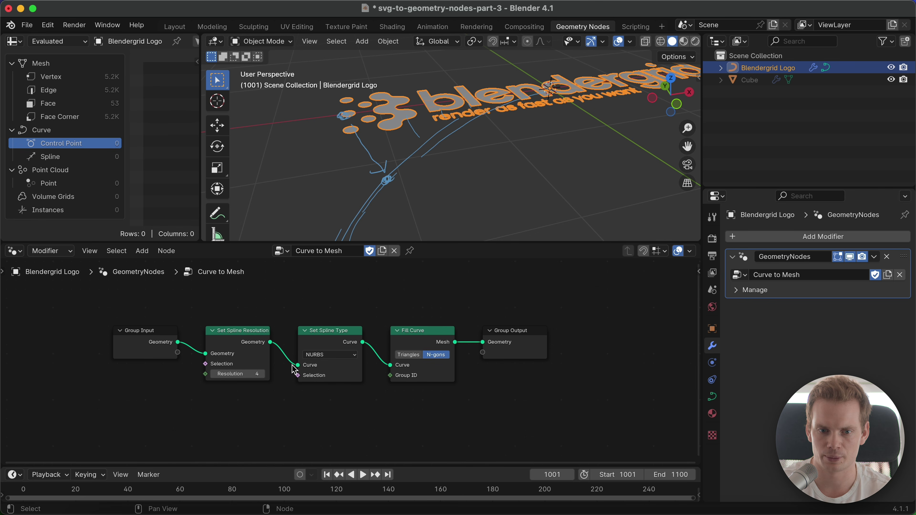
Expose the Set Spline Resolution node's Resolution as a group input and set it to 2 on the modifier
scroll(407, 368, up, 2)
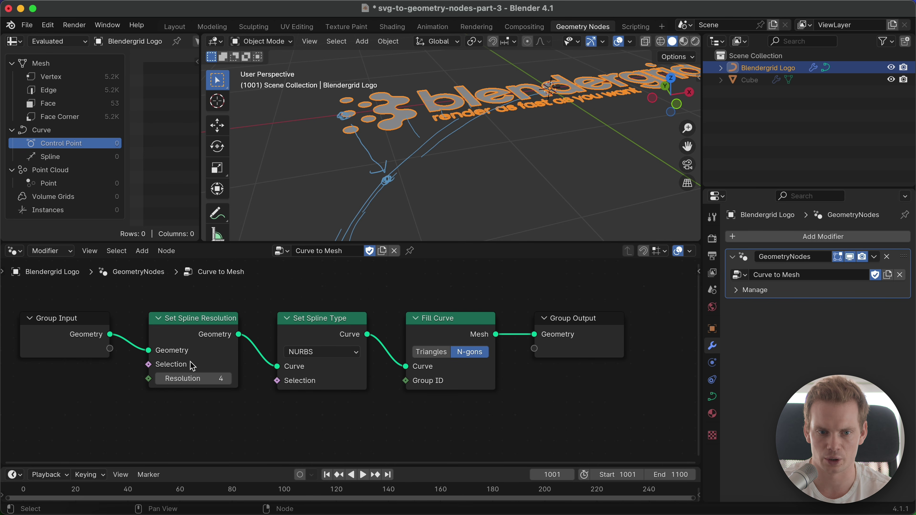
drag(148, 378, 110, 349)
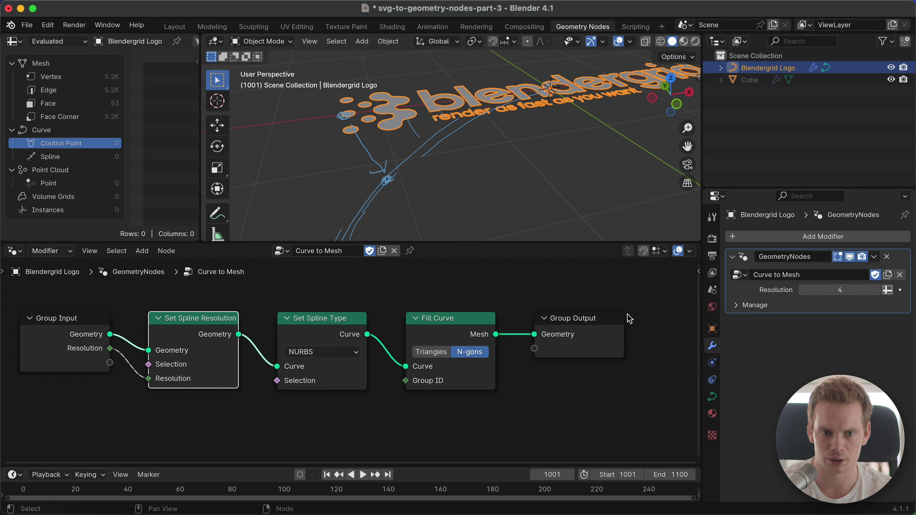
ctrl+middle_drag(512, 202, 519, 176)
click(803, 290)
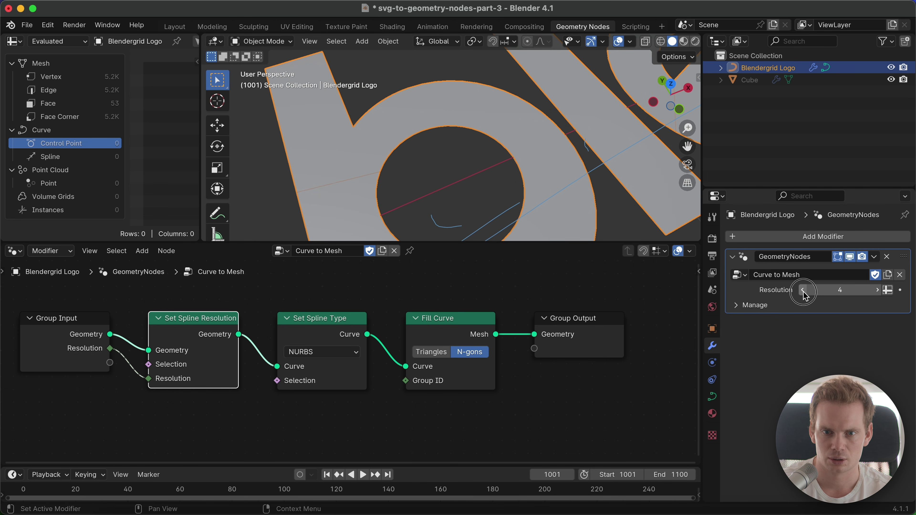
click(803, 290)
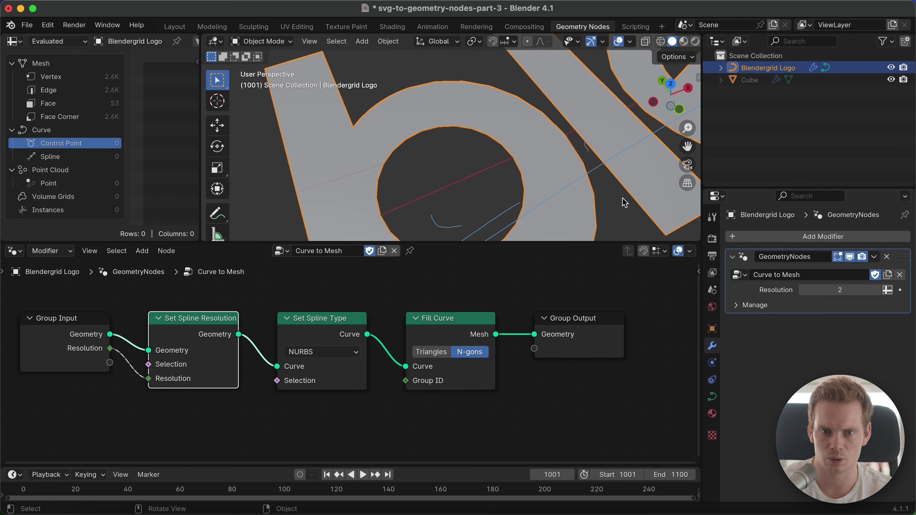
scroll(604, 176, down, 6)
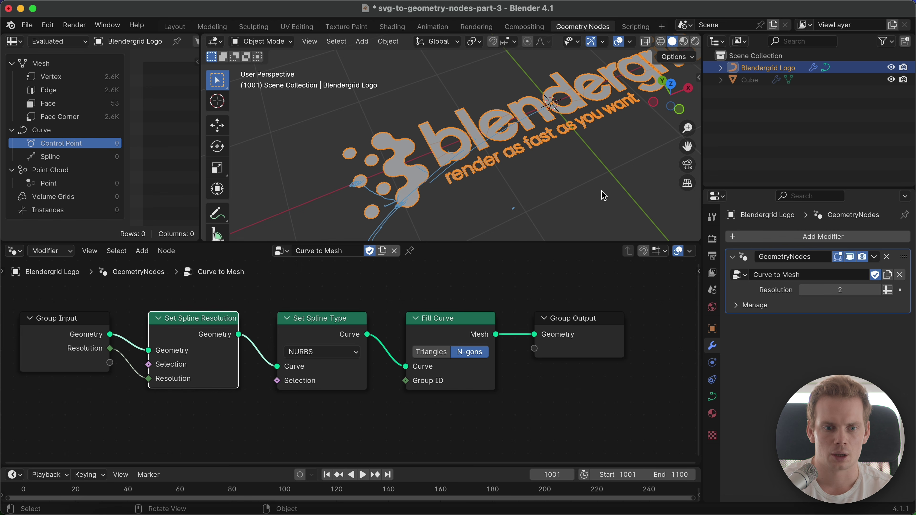
Add a second Geometry Nodes modifier to the logo and create a new node tree for it
click(816, 237)
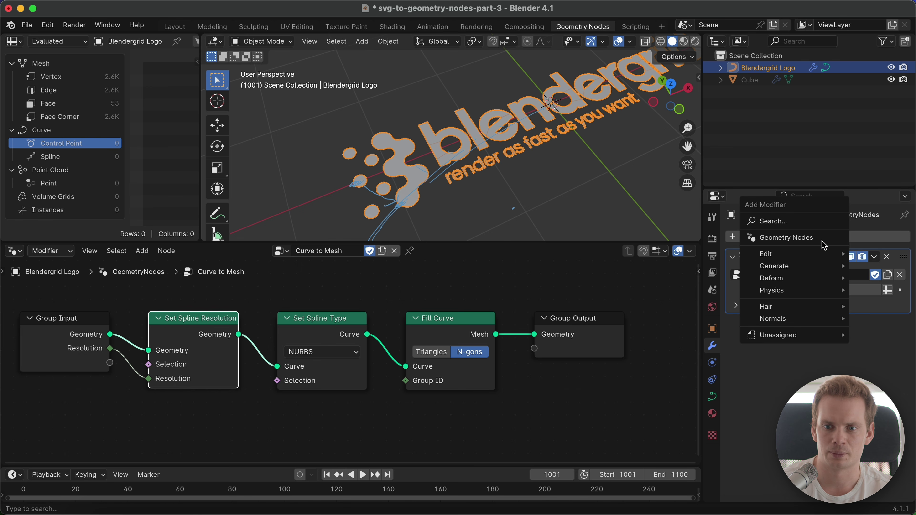
click(819, 240)
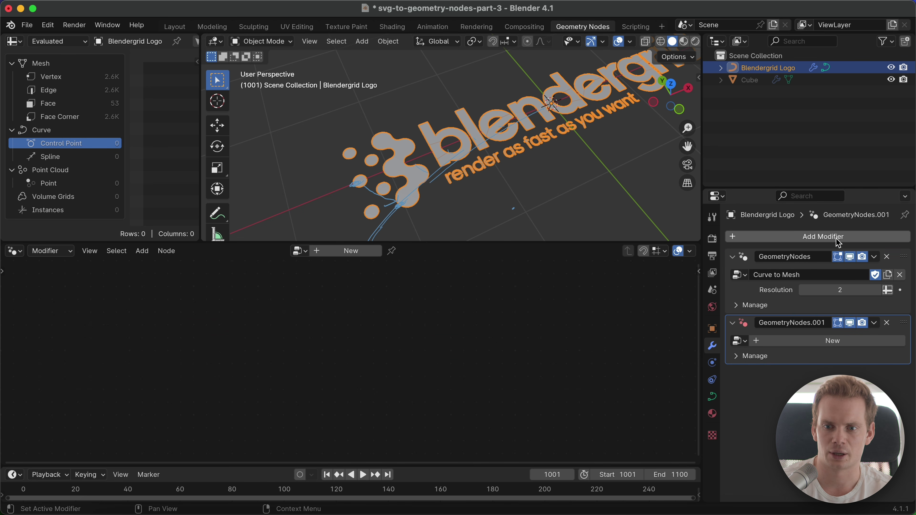
click(739, 340)
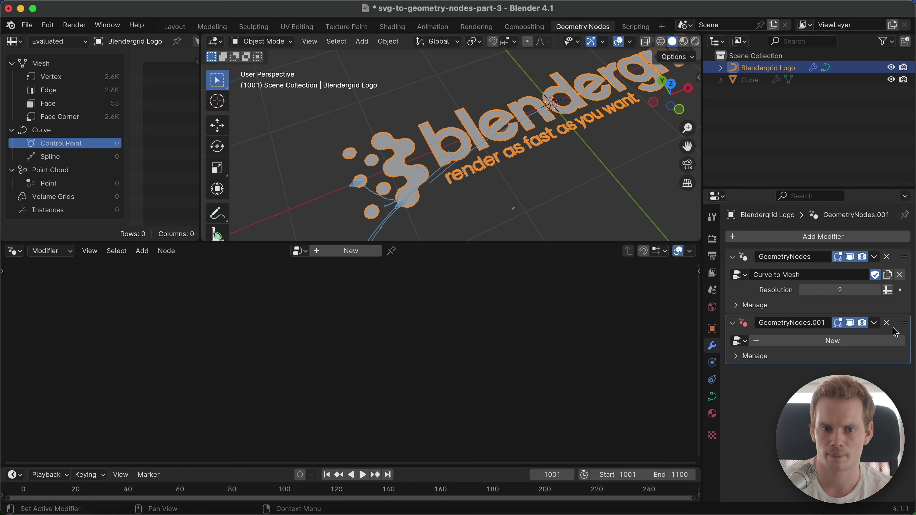
click(829, 340)
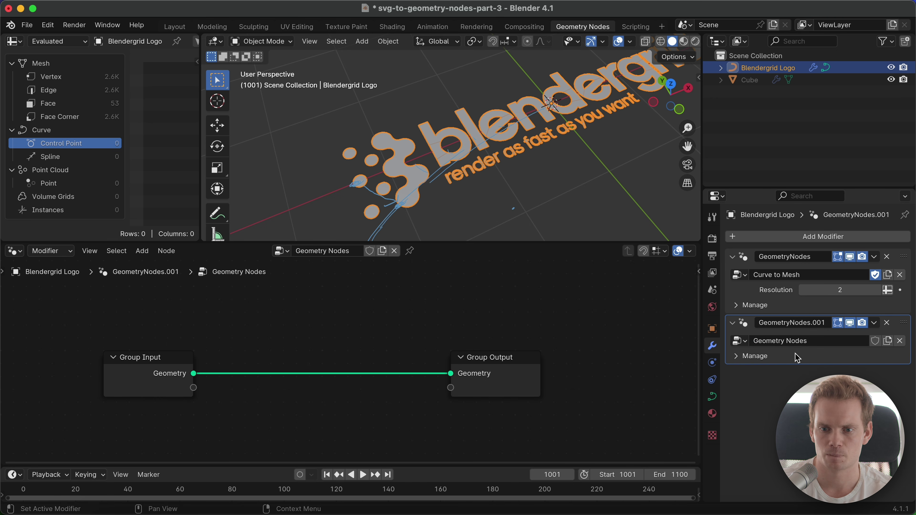
Rename the second modifier's node tree to Bend Cilinder
click(807, 340)
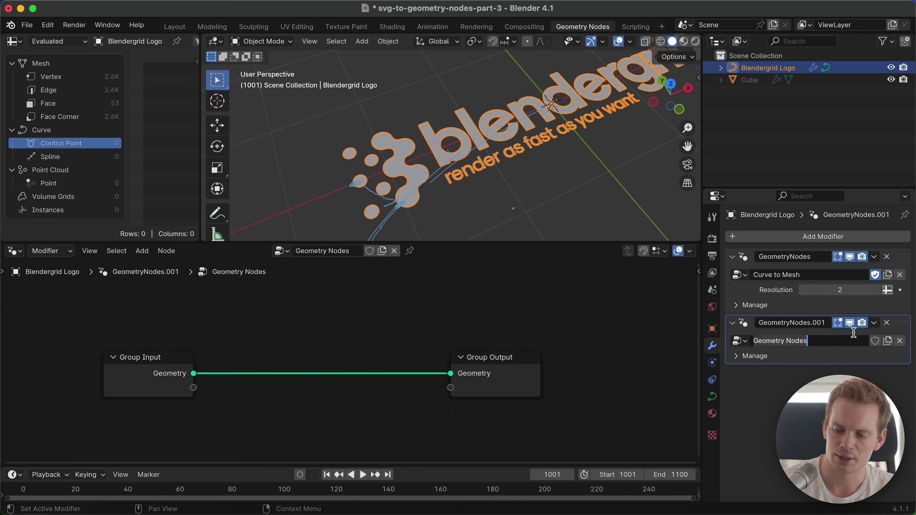
key(ctrl+a)
text(Bend)
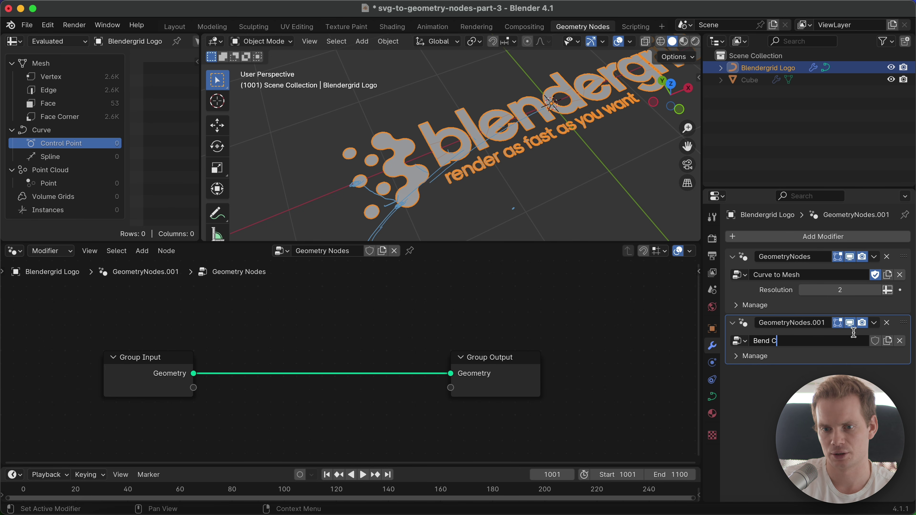
text( Cilinder)
key(Return)
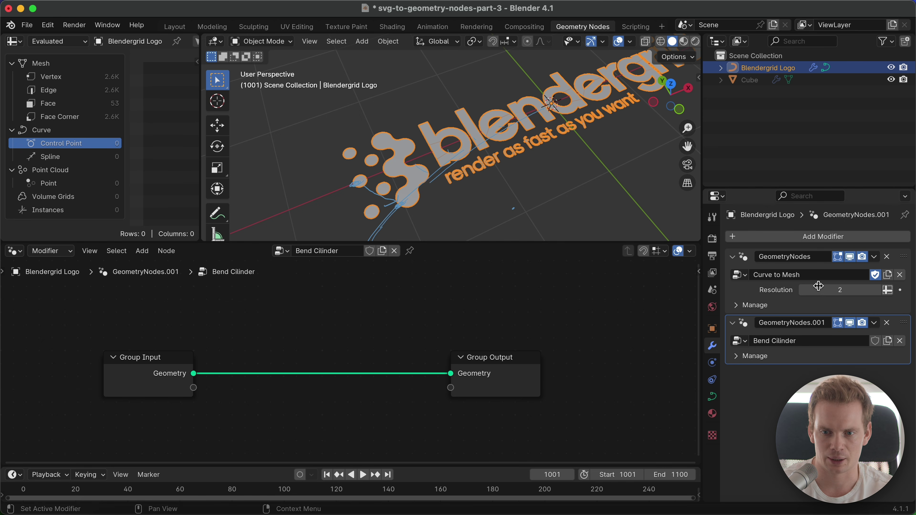
View the logo from the front and insert a Set Position node between the Group Input and Group Output
scroll(455, 375, up, 1)
scroll(455, 375, up, 1)
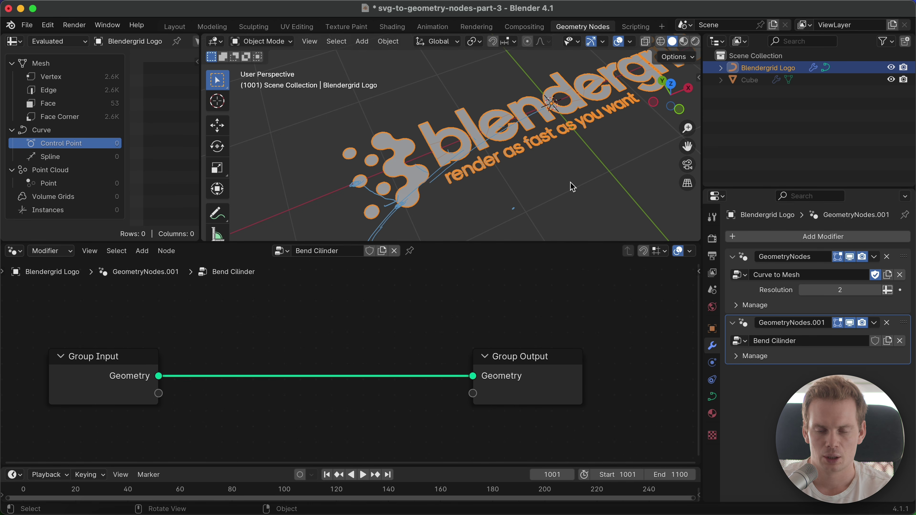
middle_drag(512, 169, 561, 148)
mouse_move(506, 125)
middle_down()
mouse_move(509, 139)
mouse_move(497, 119)
middle_up()
alt+middle_drag(475, 185, 521, 123)
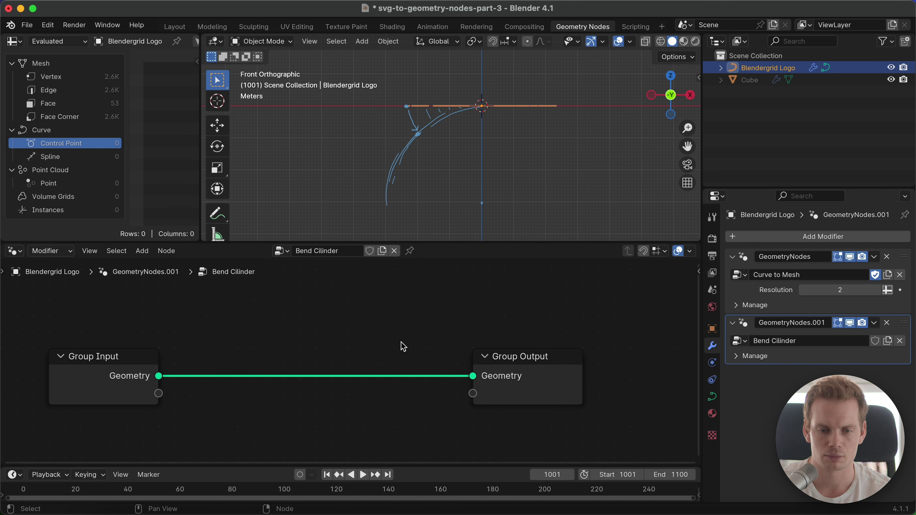
middle_drag(409, 330, 464, 301)
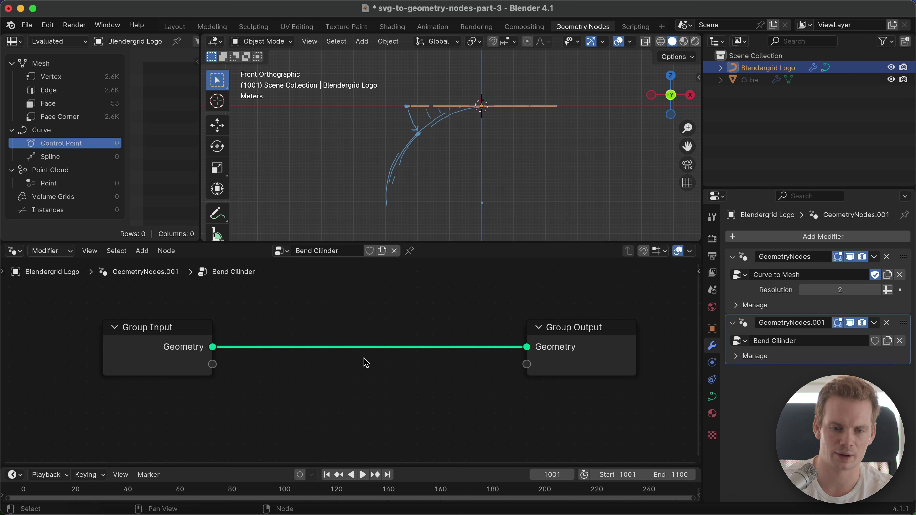
key(shift+a)
text(set pos)
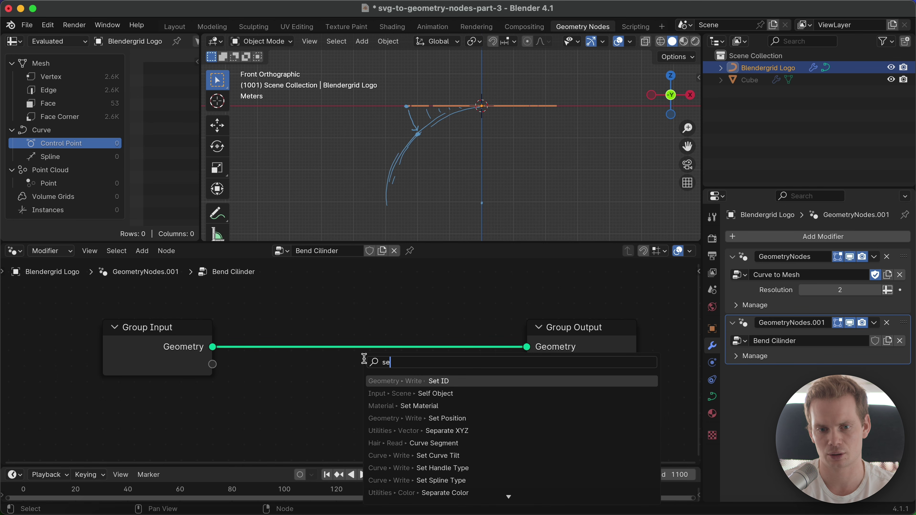
key(Return)
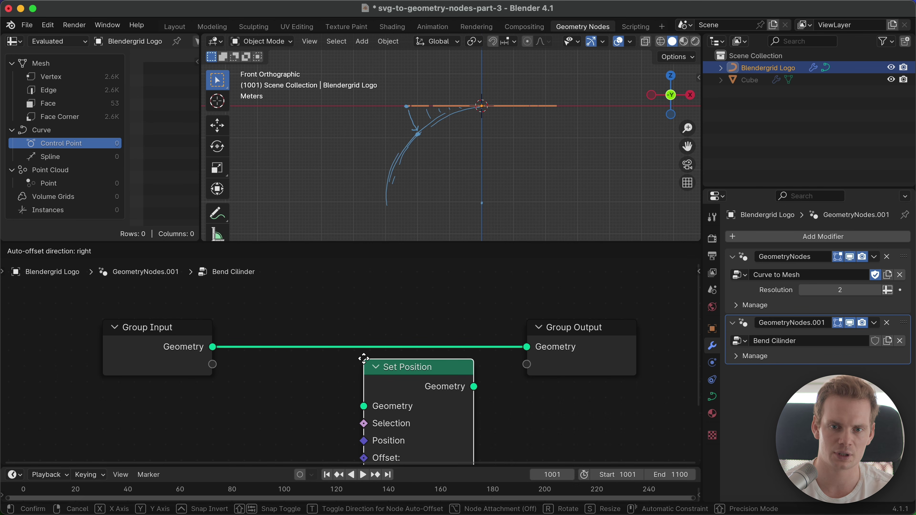
click(404, 298)
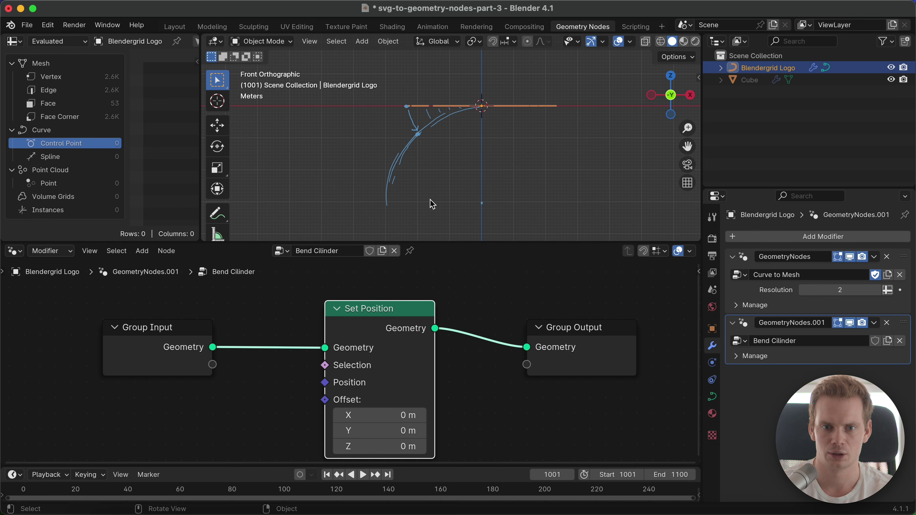
scroll(472, 126, up, 6)
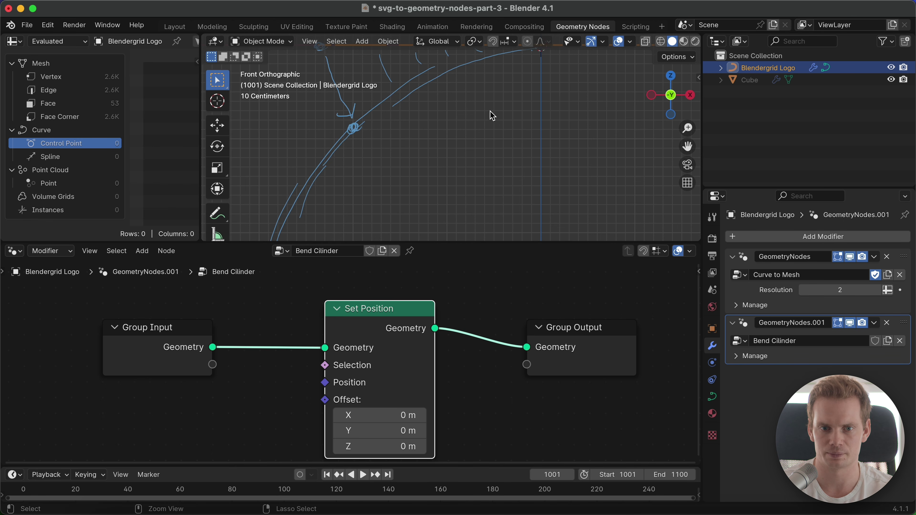
scroll(483, 114, down, 6)
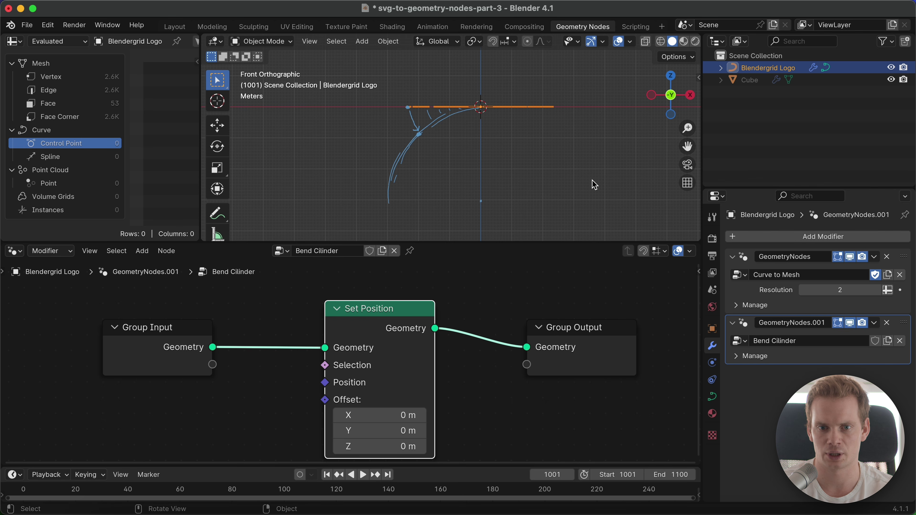
scroll(561, 150, up, 5)
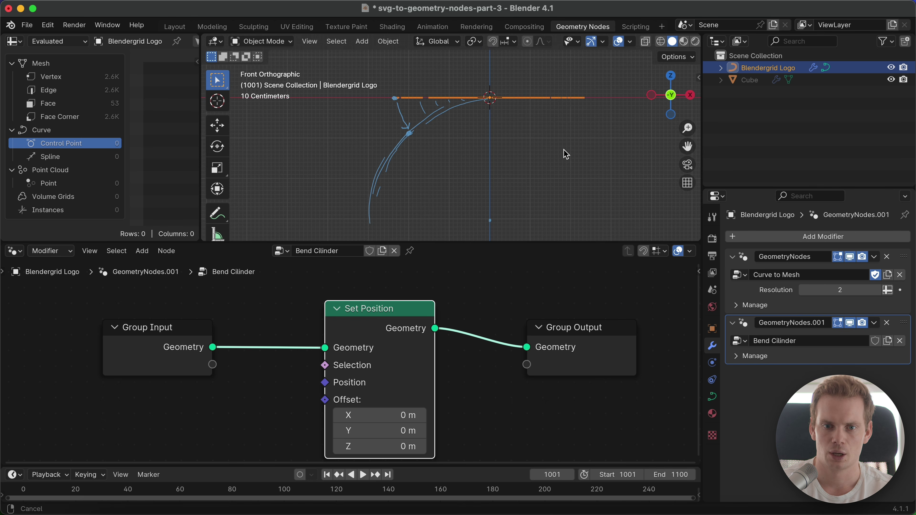
Add a Position node linked to Set Position's Position input, and rearrange the nodes to leave space between them
drag(371, 336, 476, 304)
drag(187, 347, 316, 307)
drag(395, 368, 268, 406)
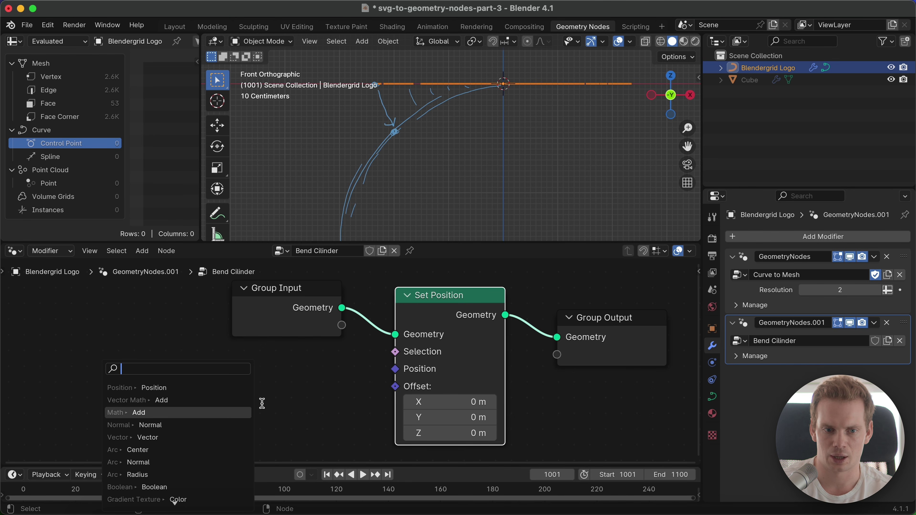
click(184, 388)
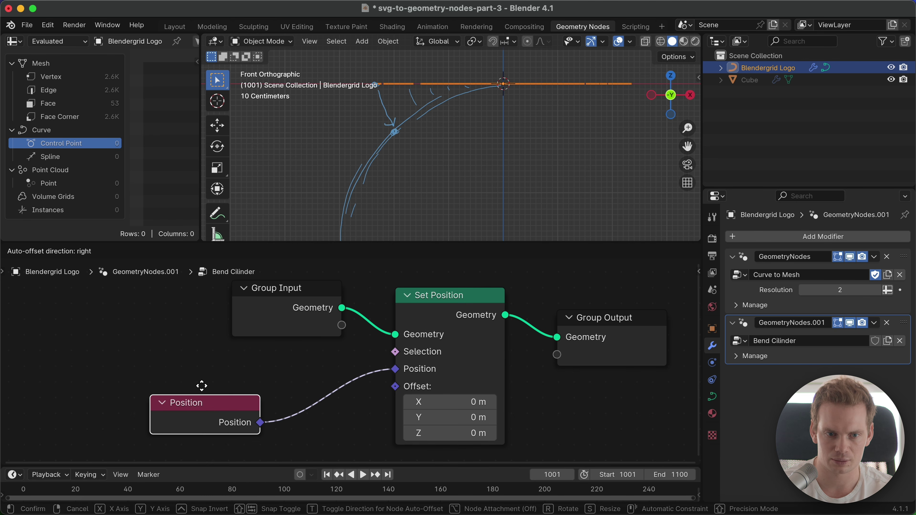
click(54, 362)
middle_drag(235, 362, 415, 309)
drag(223, 358, 69, 388)
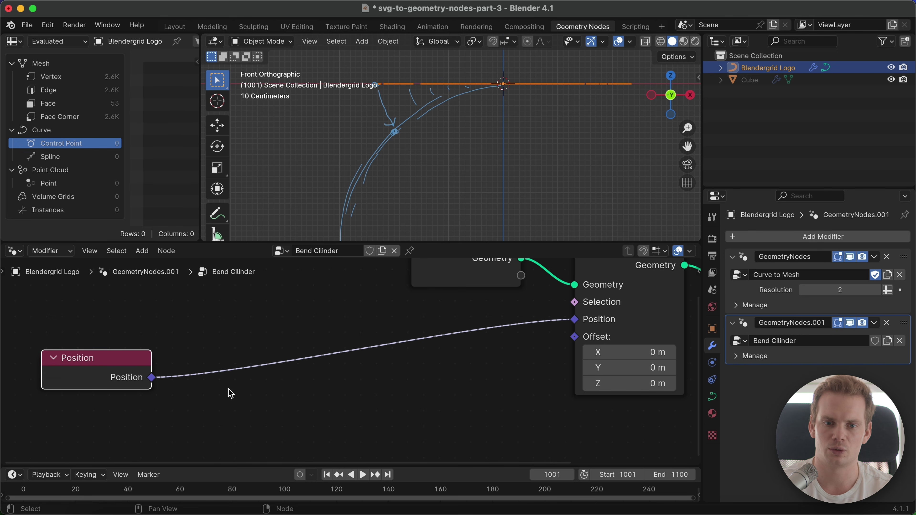
Annotate the front view with a vertical radius line from the logo's centre down to the cylinder's centre, labelled r
ctrl+middle_drag(465, 151, 490, 159)
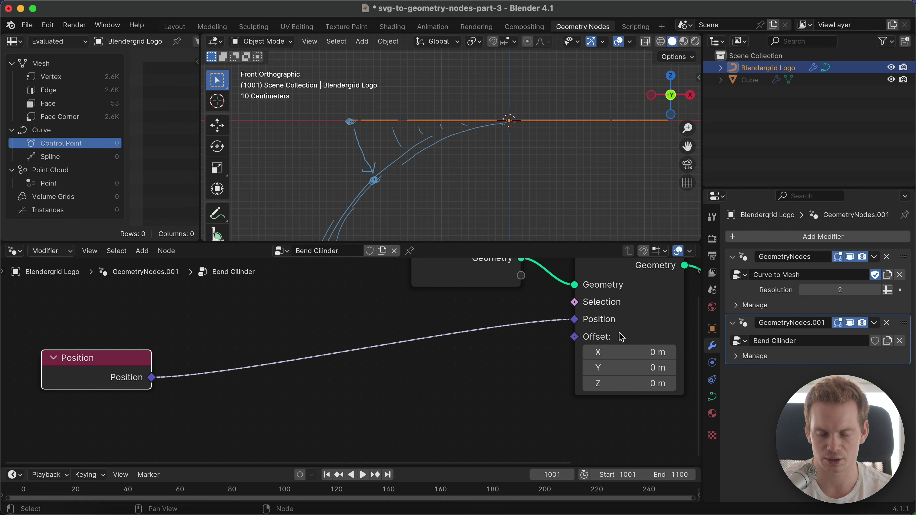
ctrl+middle_drag(506, 136, 501, 176)
shift+middle_drag(501, 176, 490, 151)
mouse_move(505, 142)
ctrl+middle_down()
mouse_move(520, 111)
mouse_move(553, 99)
mouse_move(539, 116)
ctrl+middle_up()
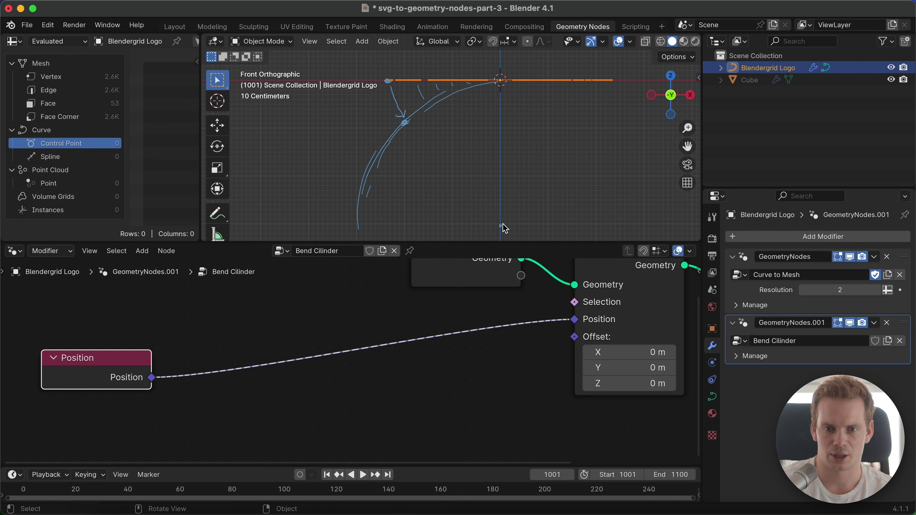
key(shift+space)
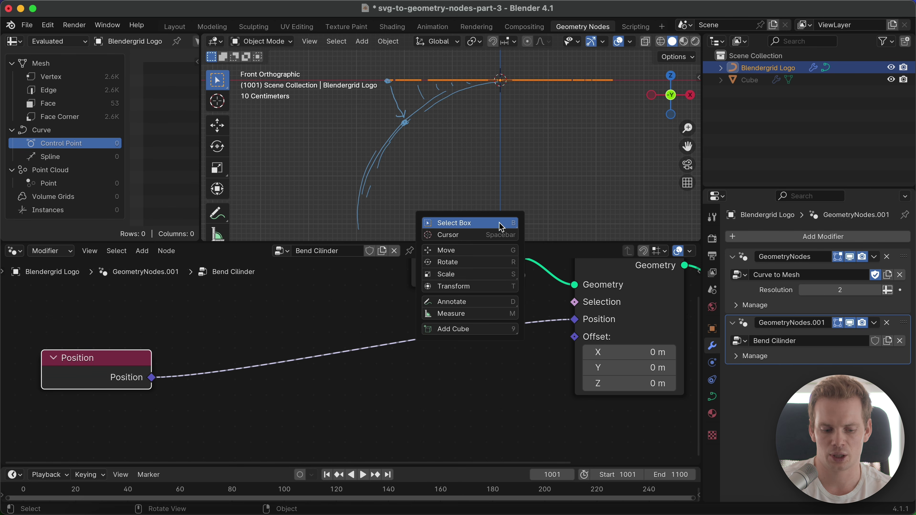
key(d)
drag(499, 84, 500, 218)
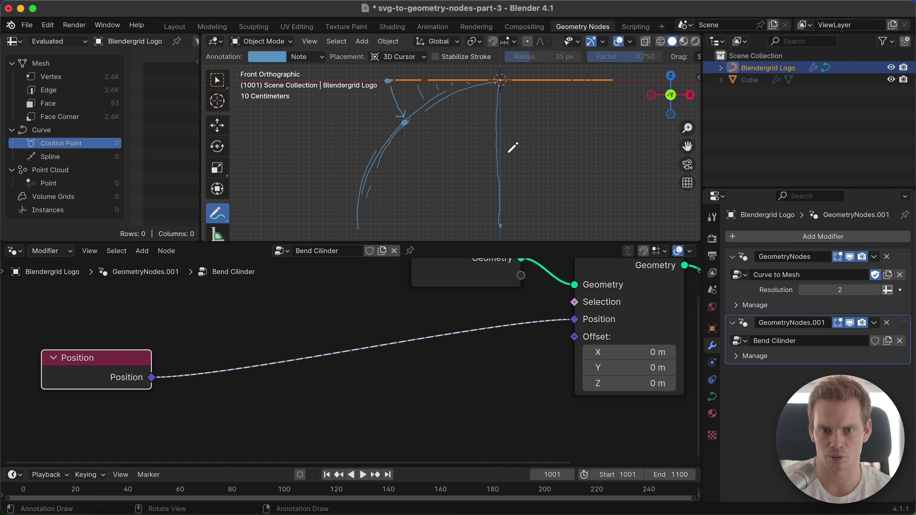
drag(506, 159, 516, 142)
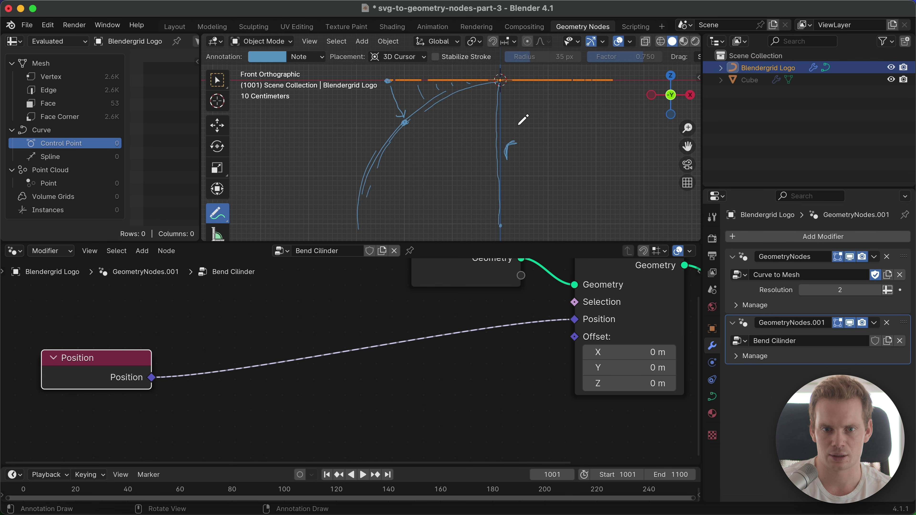
Annotate the radius line between the bent point and the cylinder's centre, label the angle α, and circle the bent point
mouse_move(404, 123)
mouse_down()
mouse_move(501, 223)
mouse_move(415, 119)
mouse_up()
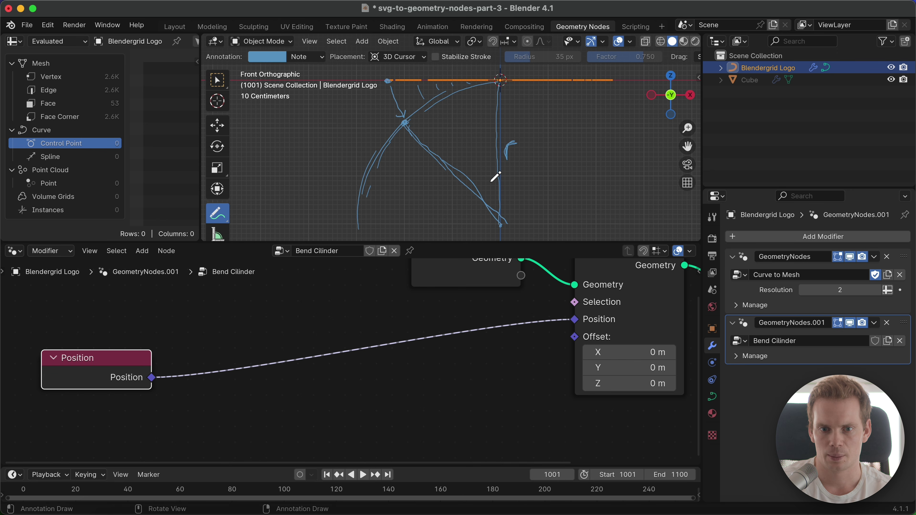
mouse_move(491, 182)
mouse_down()
mouse_move(481, 186)
mouse_move(493, 189)
mouse_move(488, 179)
mouse_up()
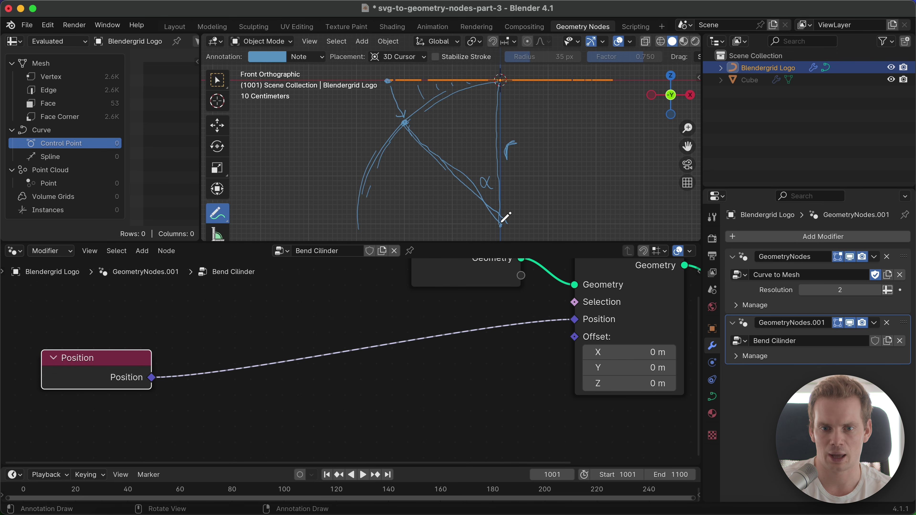
drag(500, 225, 499, 222)
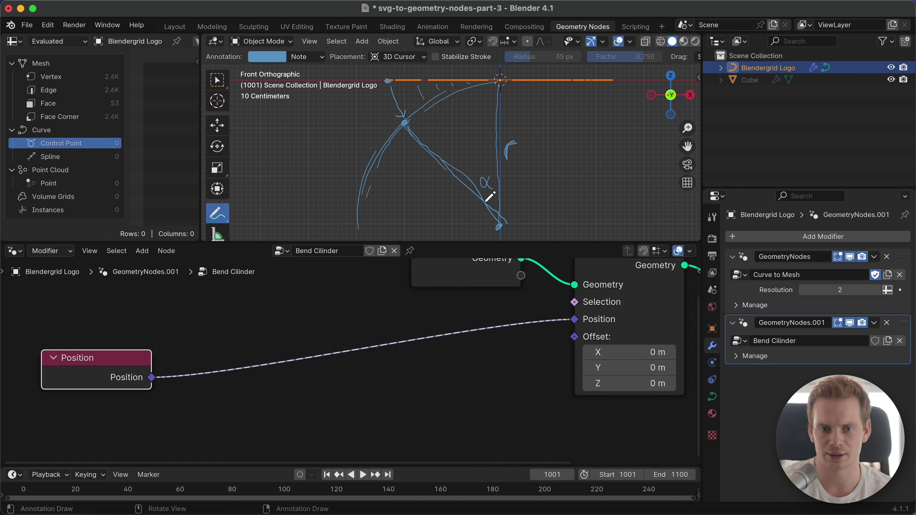
drag(406, 115, 404, 119)
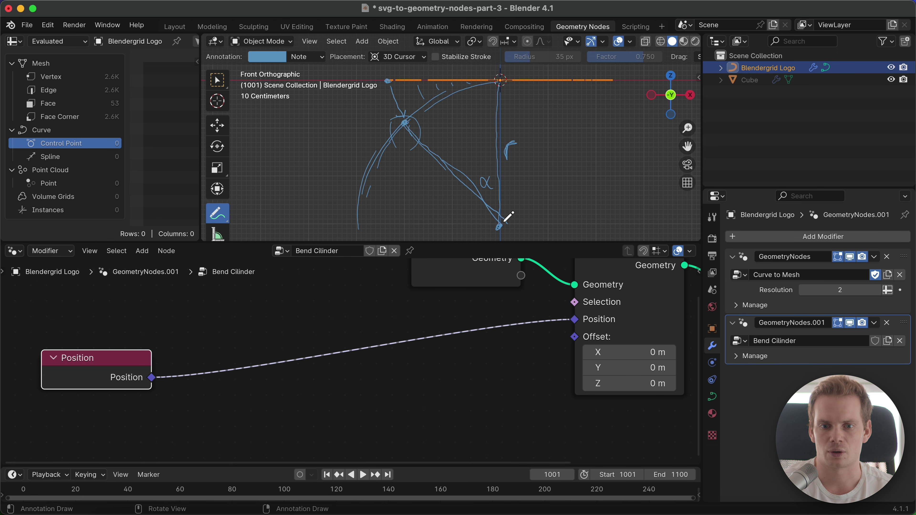
drag(507, 151, 516, 142)
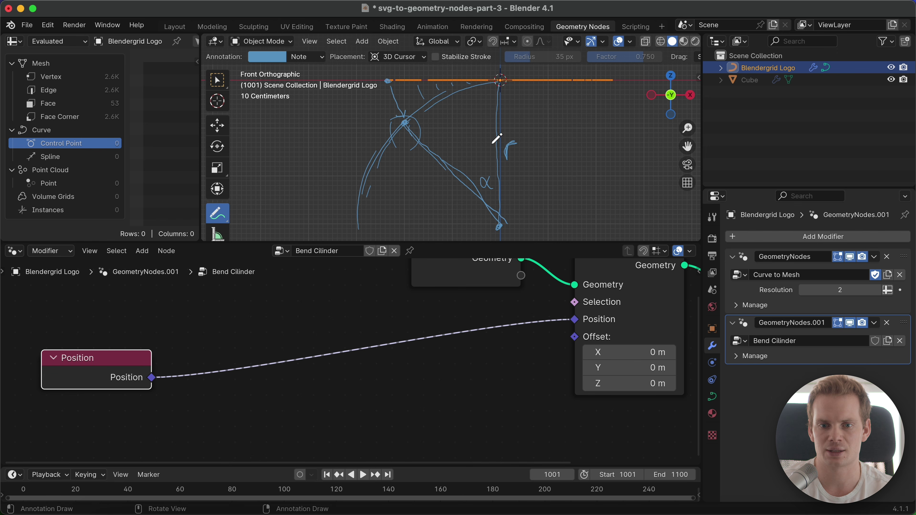
drag(488, 182, 497, 187)
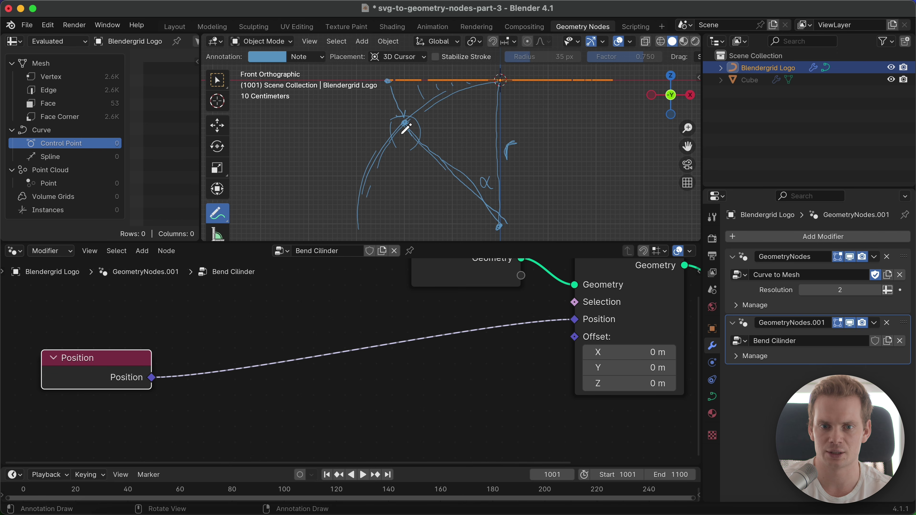
mouse_move(402, 112)
mouse_down()
mouse_move(395, 125)
mouse_move(414, 119)
mouse_up()
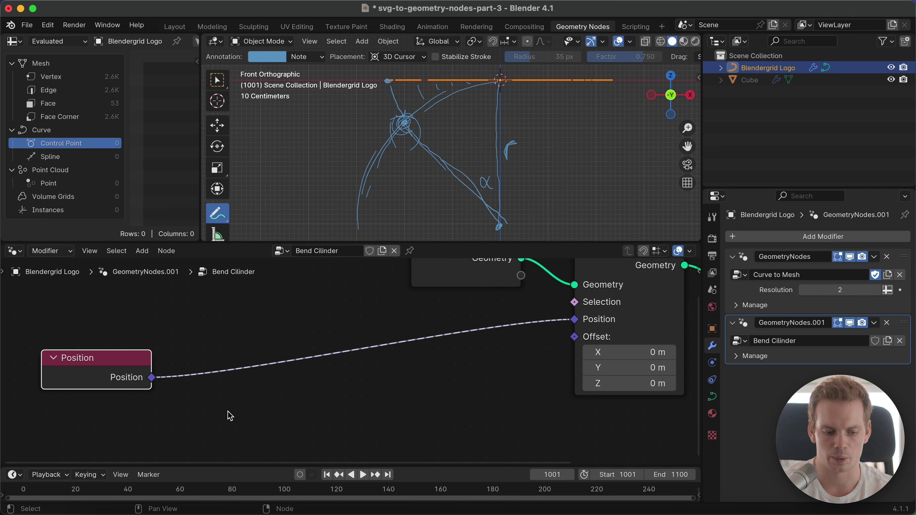
Add a Separate XYZ node fed by the Position node and place it below the existing Position link
drag(153, 378, 223, 347)
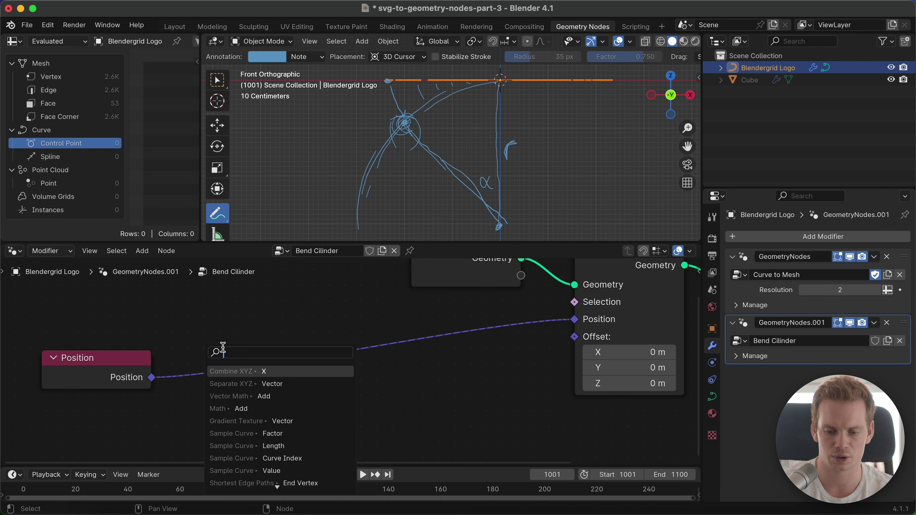
text(spl)
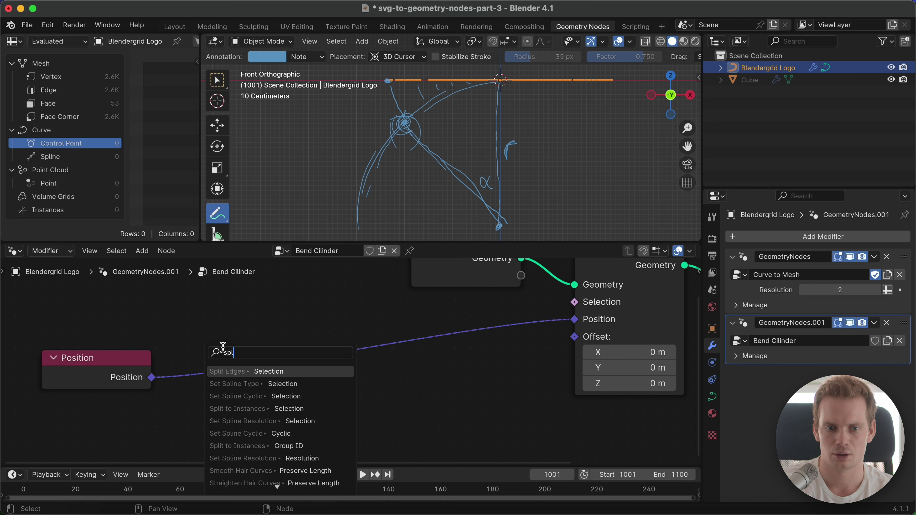
key(BackSpace)
key(BackSpace)
key(BackSpace)
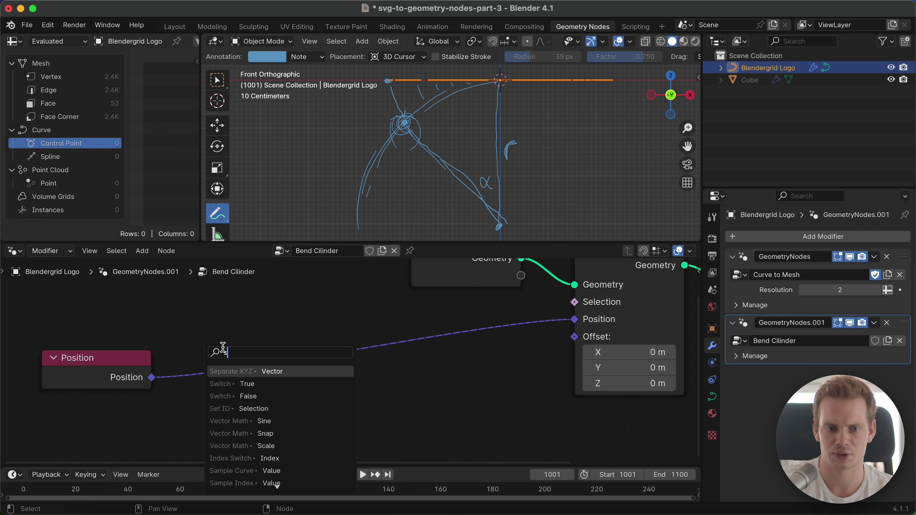
key(Return)
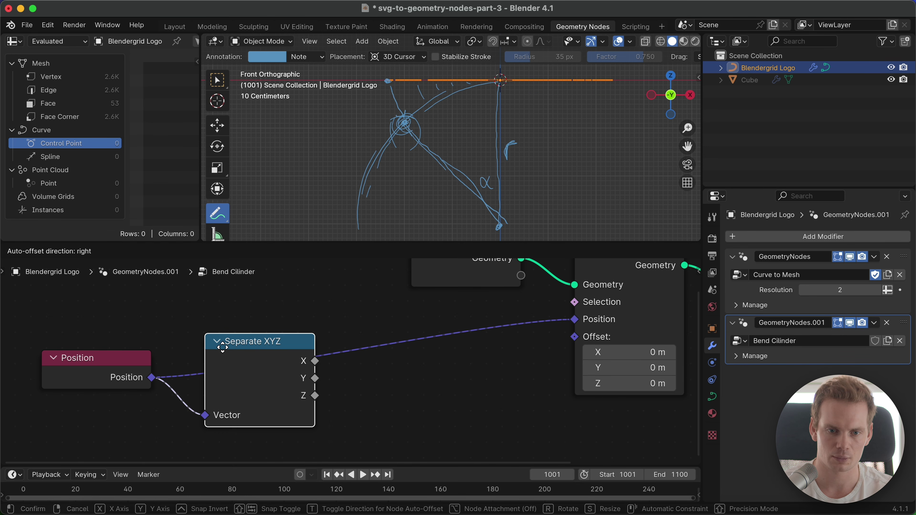
click(213, 402)
middle_drag(280, 368, 284, 307)
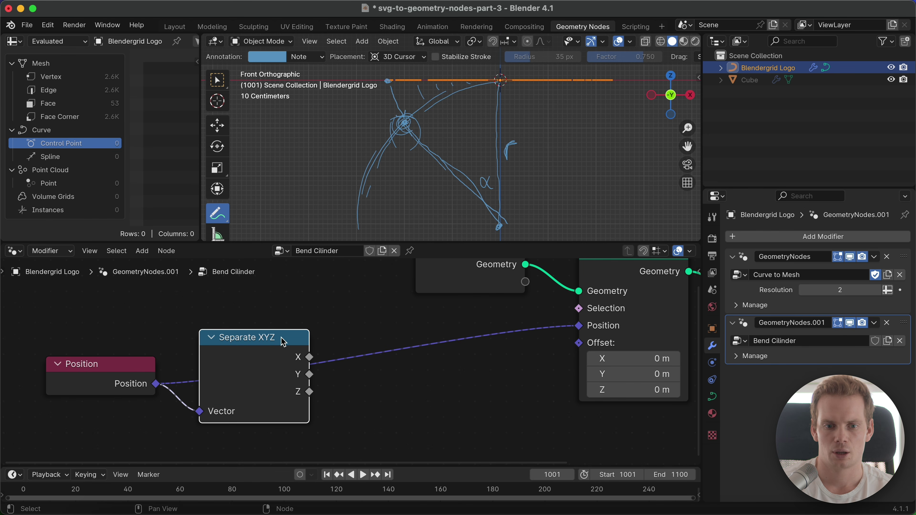
drag(283, 342, 241, 380)
drag(117, 385, 95, 345)
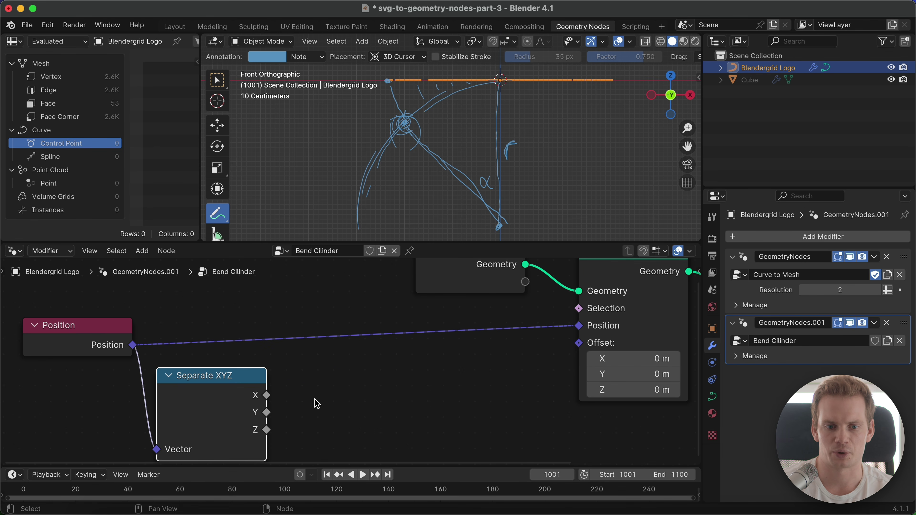
Add a Combine XYZ node with its X input linked from the Separate XYZ node's X output
drag(267, 395, 390, 365)
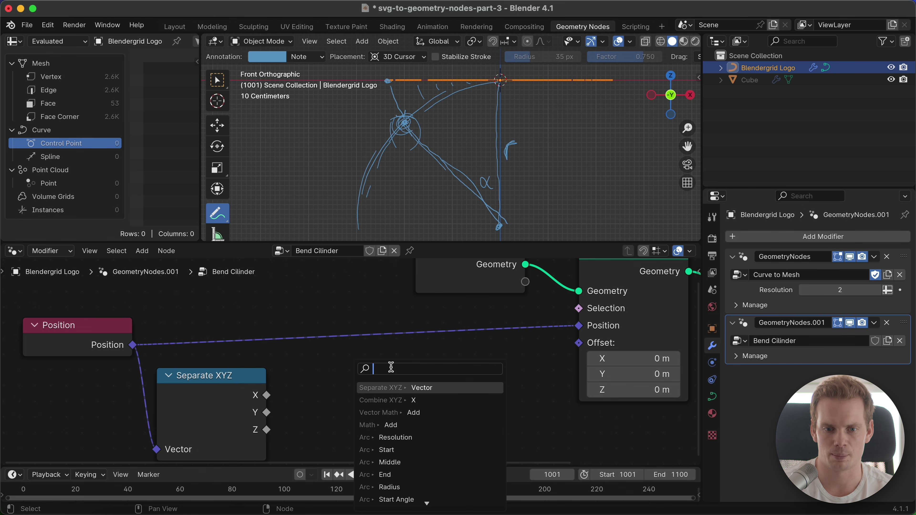
text(comb)
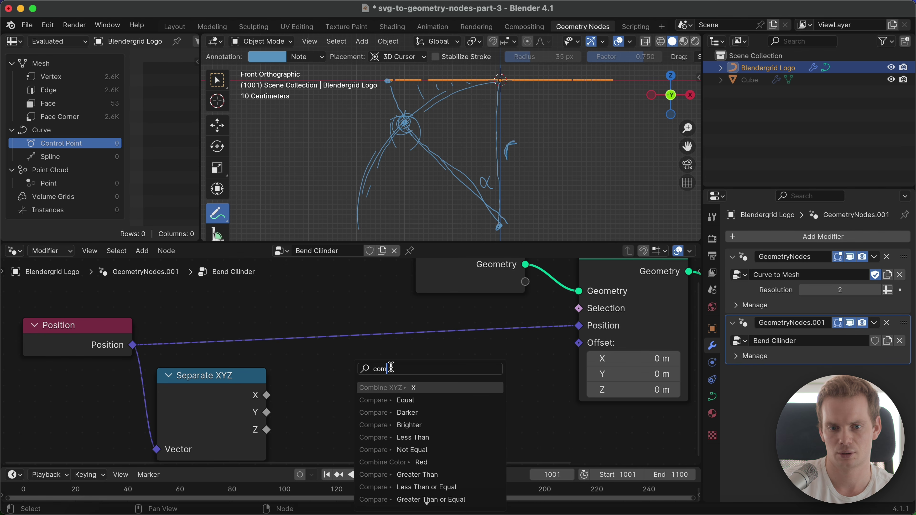
key(Return)
click(358, 382)
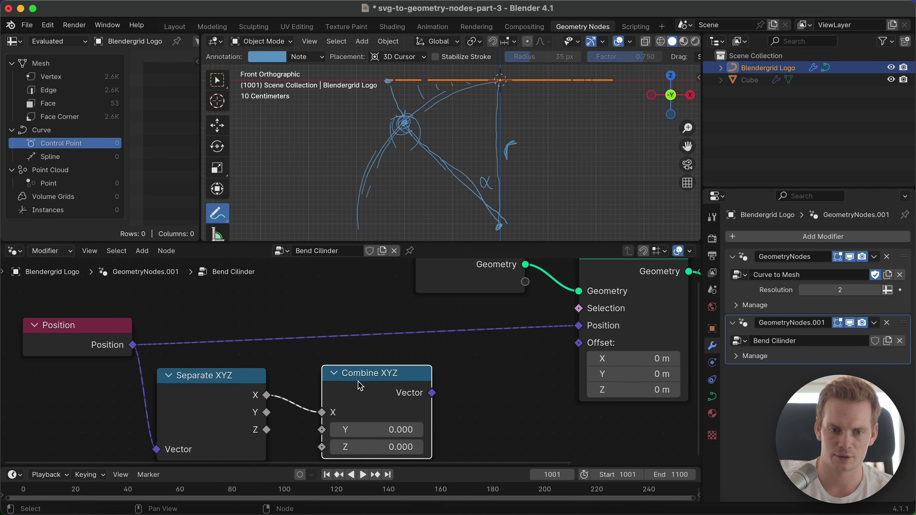
Link Y and Z from Separate XYZ to Combine XYZ, and feed the combined vector into Set Position's Position
drag(267, 413, 328, 447)
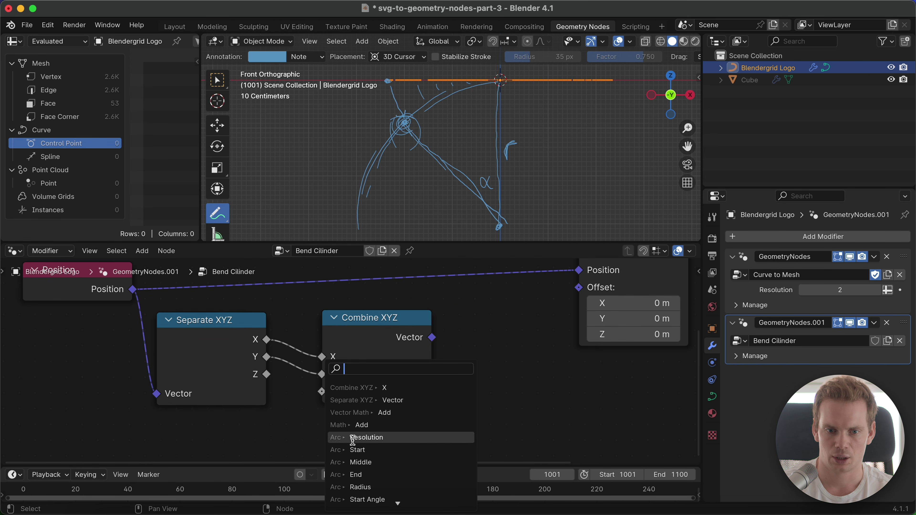
key(Escape)
drag(271, 379, 580, 269)
key(Escape)
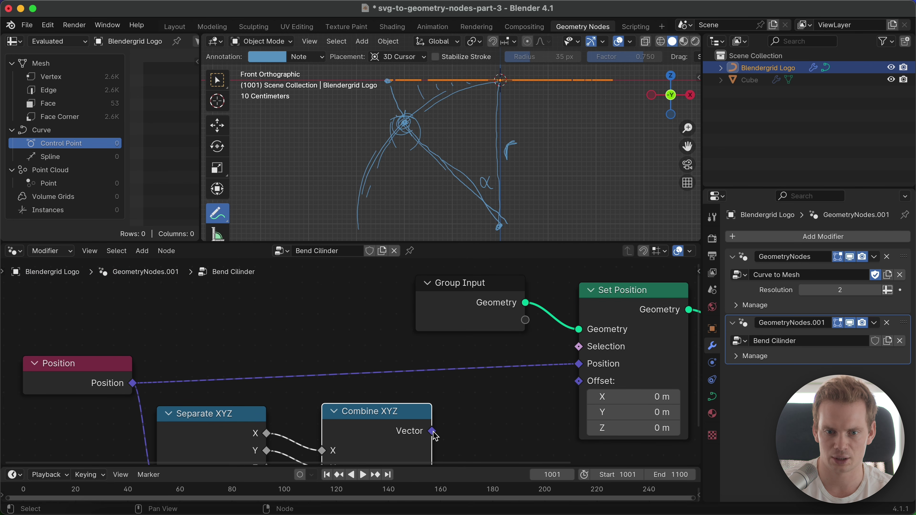
drag(432, 432, 483, 375)
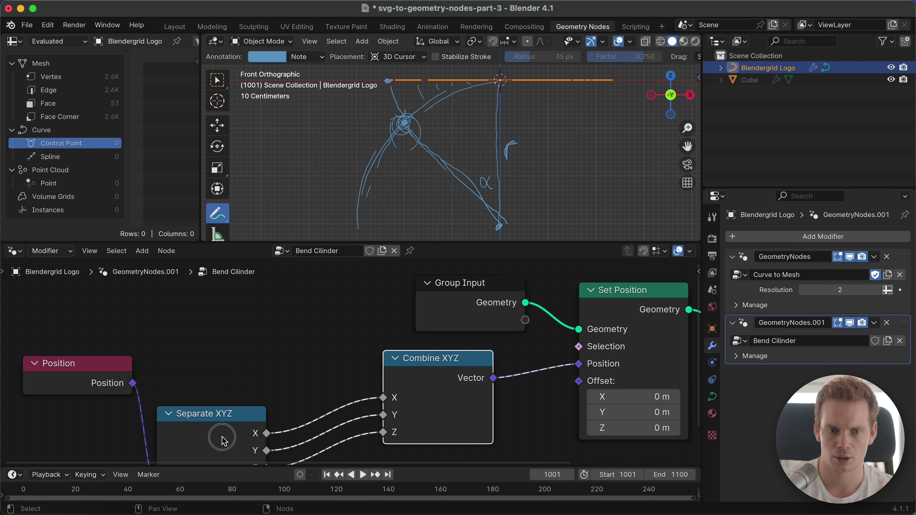
Line up the Position, Separate XYZ and Combine XYZ nodes, leaving a wide gap between Separate XYZ and Combine XYZ
drag(218, 435, 233, 374)
drag(92, 380, 84, 380)
drag(210, 375, 178, 374)
drag(385, 389, 404, 377)
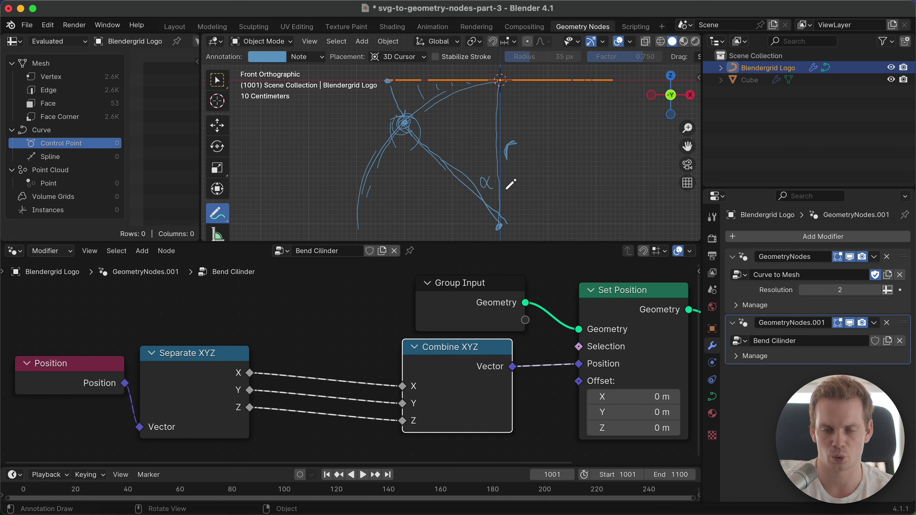
middle_drag(509, 182, 559, 97)
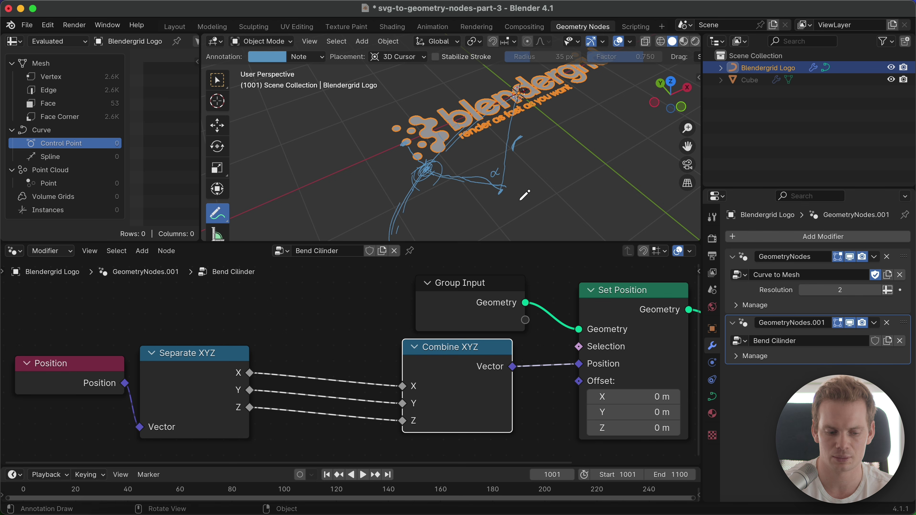
key(KP_1)
middle_drag(213, 373, 358, 348)
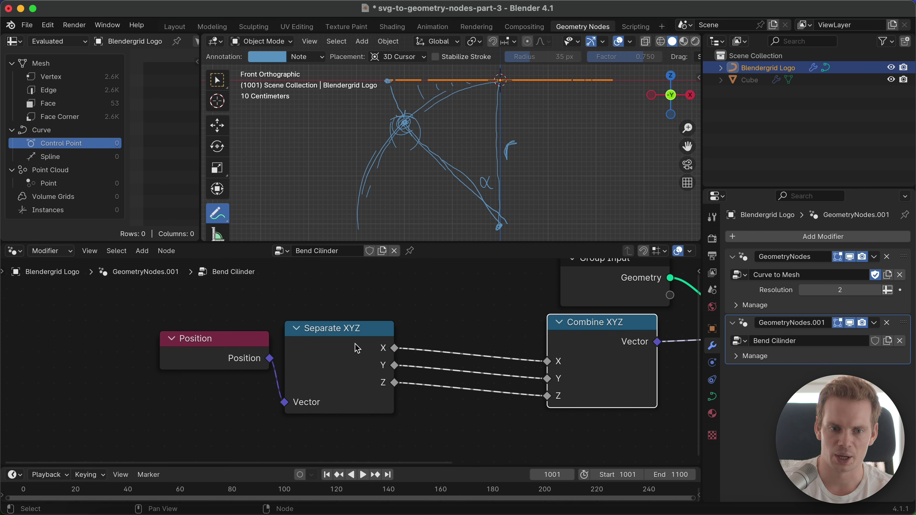
drag(235, 352, 63, 361)
drag(324, 363, 163, 374)
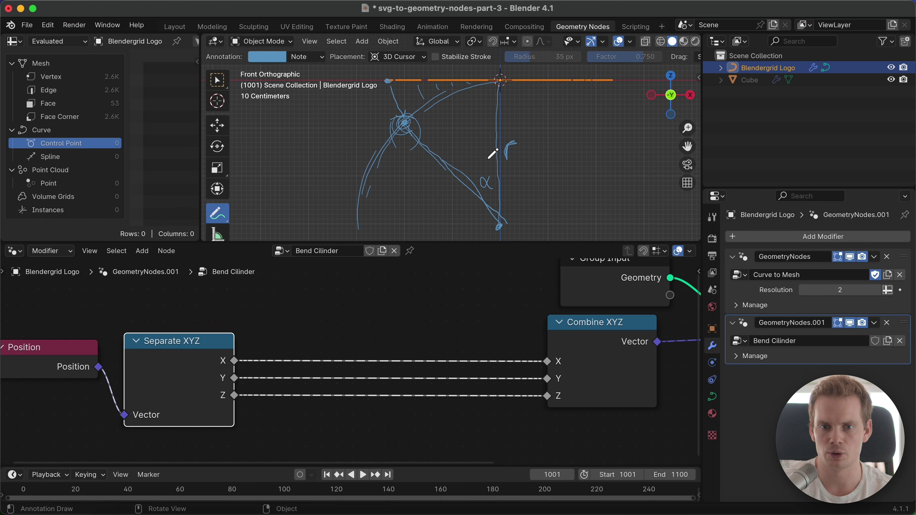
Add a Math node and insert it into the X link between Separate XYZ and Combine XYZ
shift+middle_drag(538, 160, 531, 232)
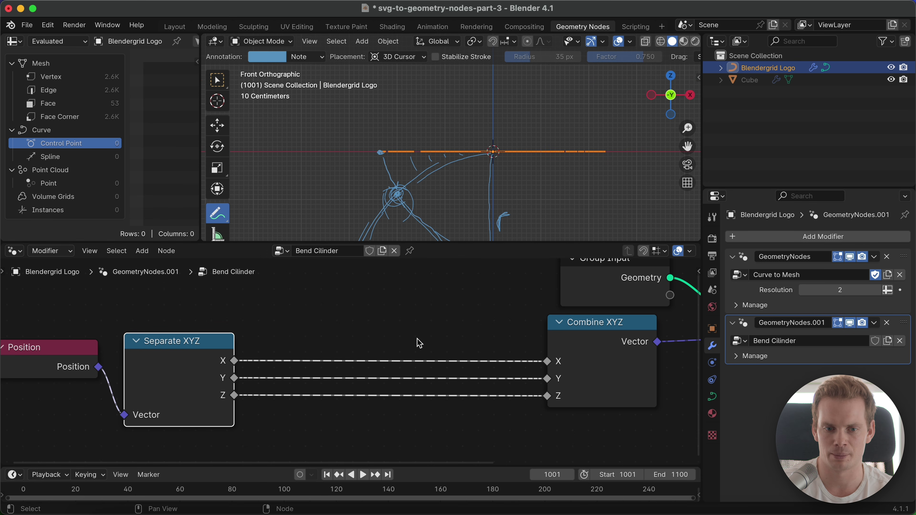
key(shift+a)
mouse_move(398, 296)
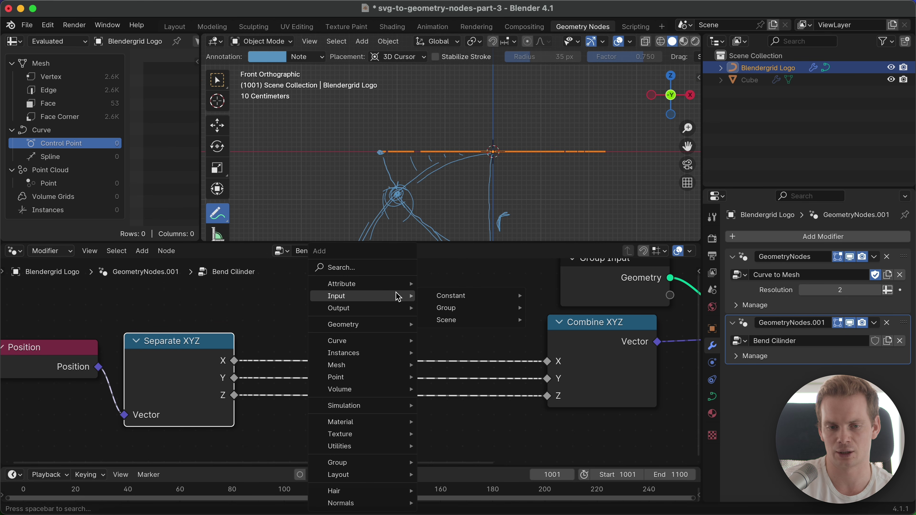
text(math)
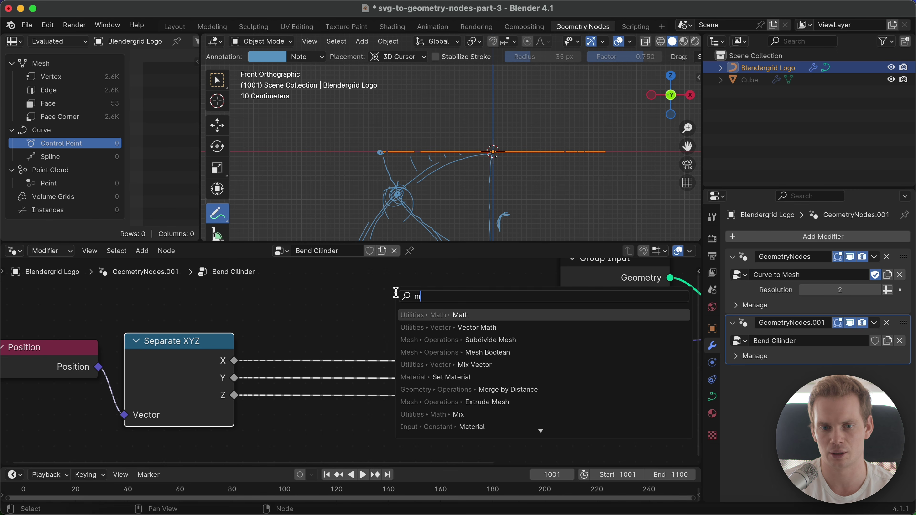
key(Return)
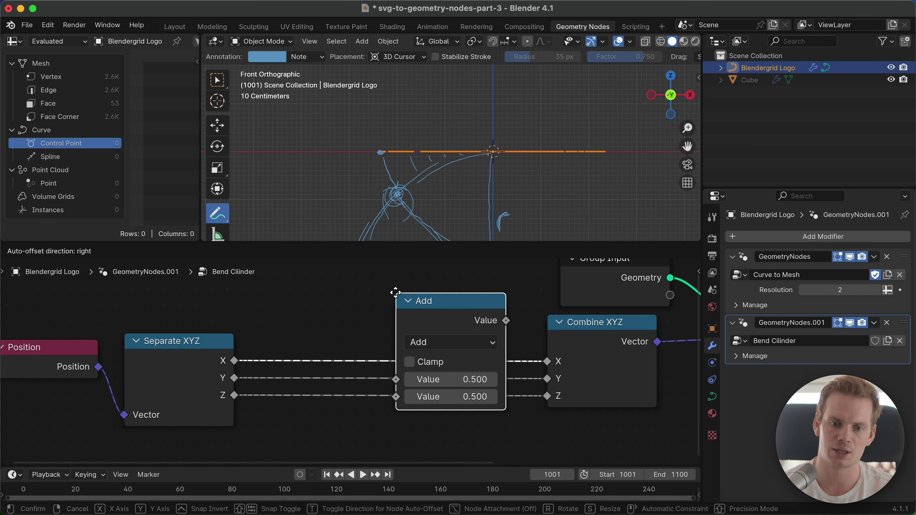
click(375, 292)
drag(434, 306, 478, 299)
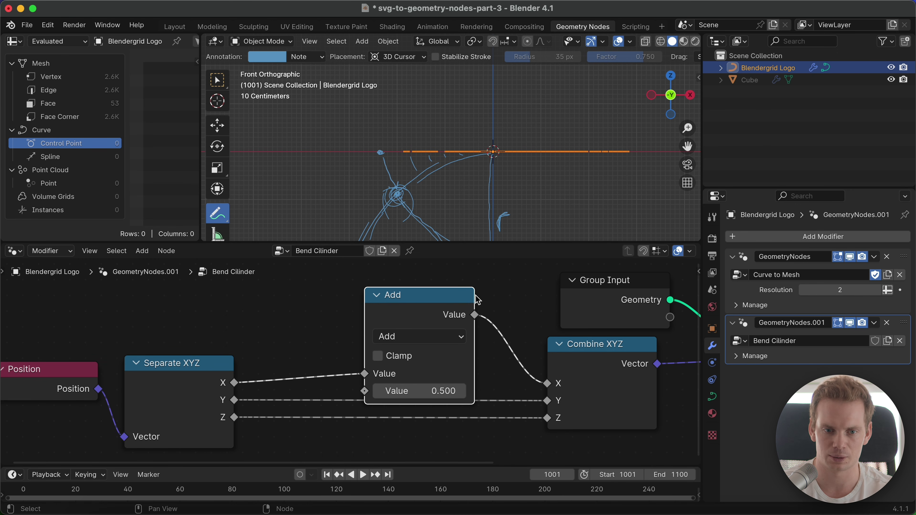
Link Separate XYZ's X directly to Combine XYZ's X, and move the Add node below the three straight links
drag(235, 382, 547, 383)
drag(454, 315, 437, 428)
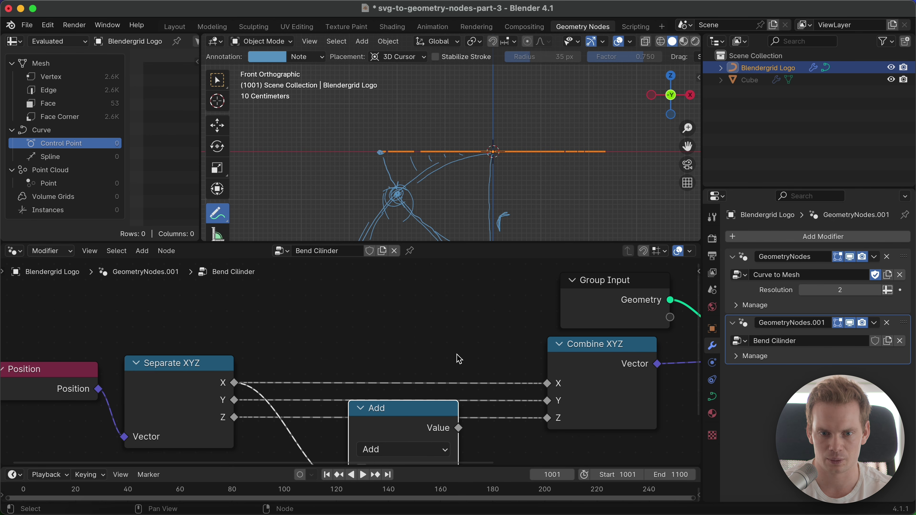
middle_drag(459, 359, 489, 285)
drag(433, 334, 418, 366)
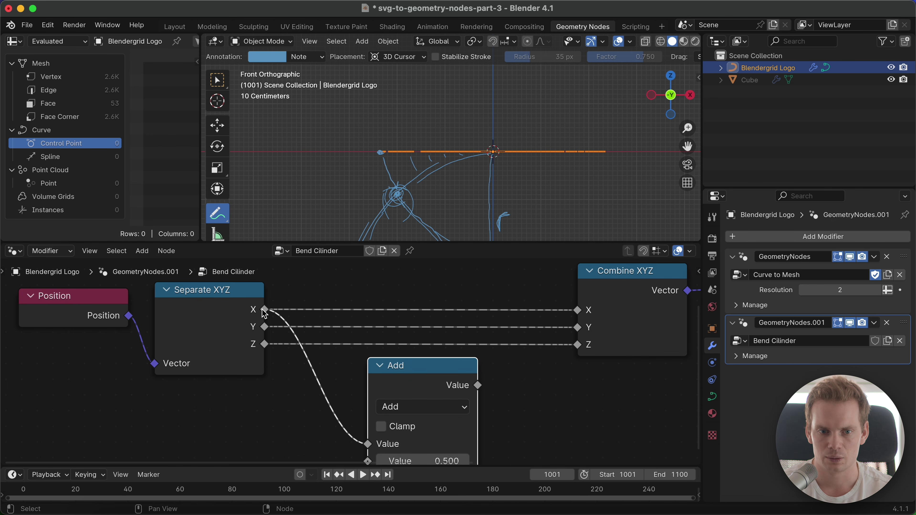
Change the Add node's operation to Cosine and link its Value output to Combine XYZ's Z input
click(425, 406)
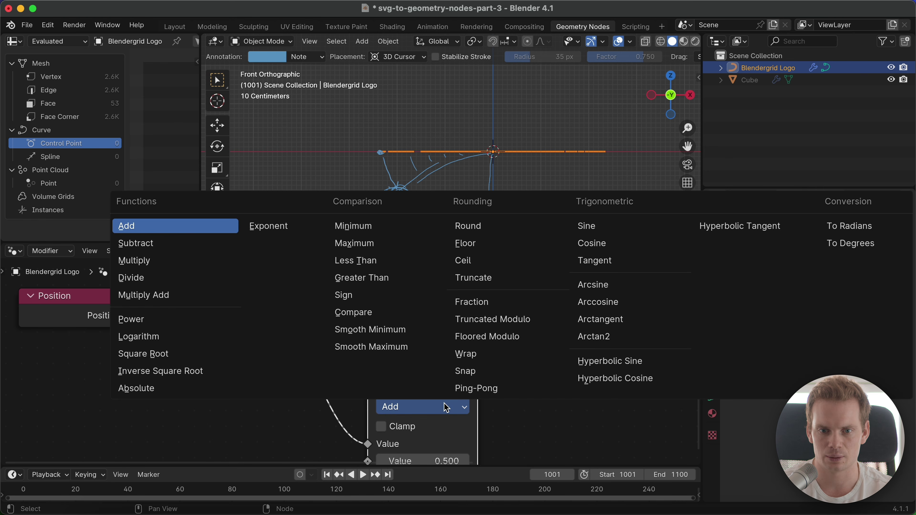
click(594, 250)
drag(478, 385, 582, 345)
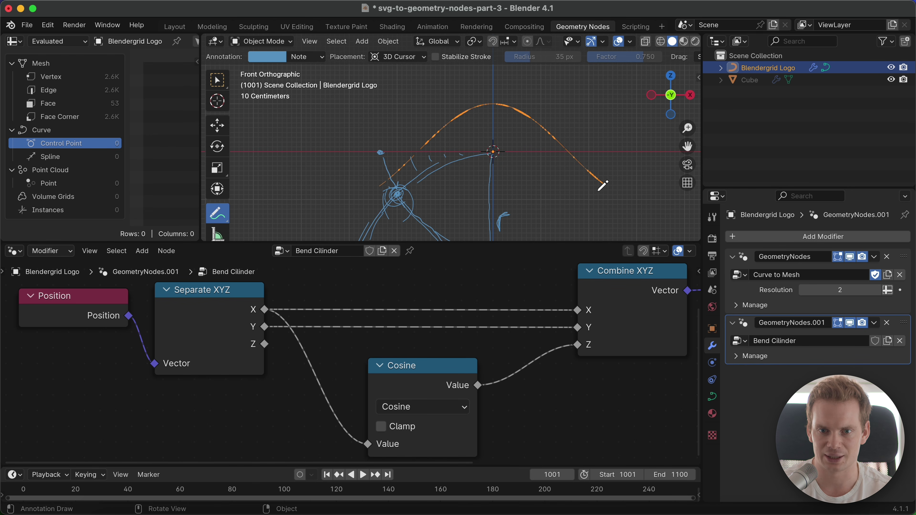
middle_drag(550, 134, 534, 172)
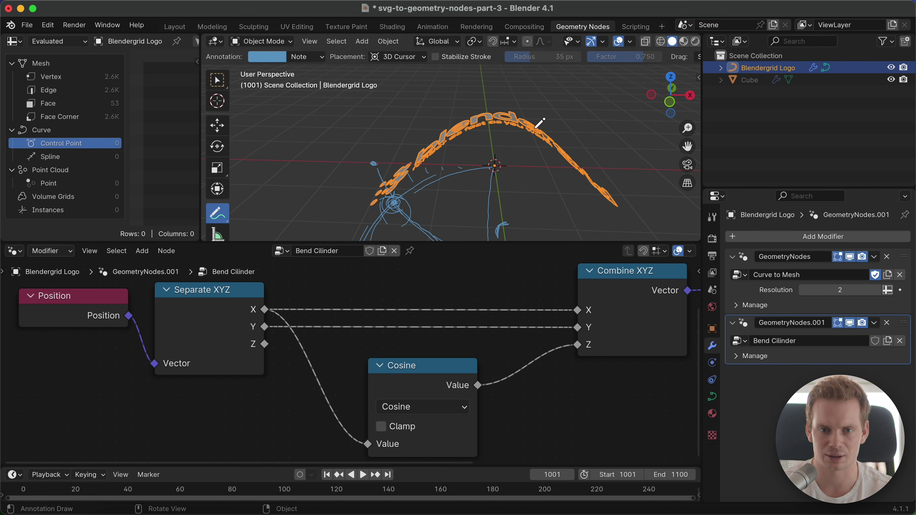
middle_drag(522, 186, 543, 180)
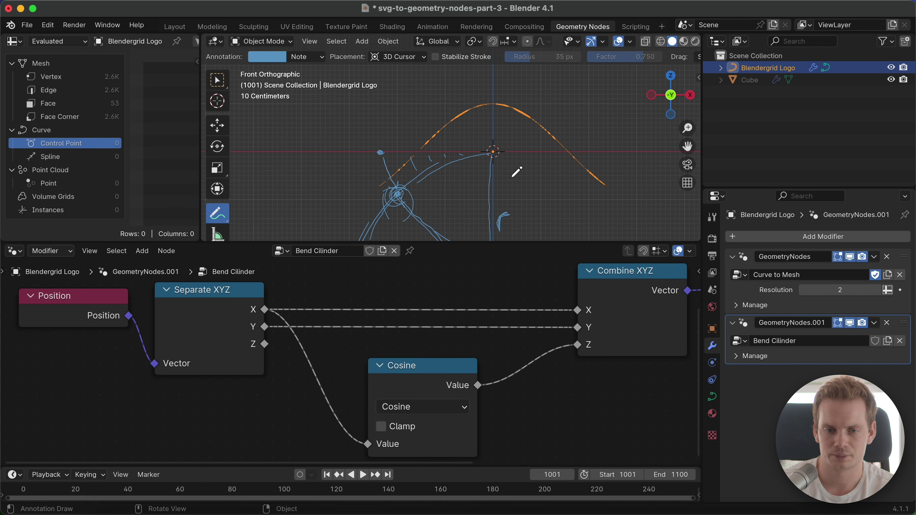
Duplicate the Cosine node into the X link above and change the copy's operation to Sine
drag(431, 380, 434, 383)
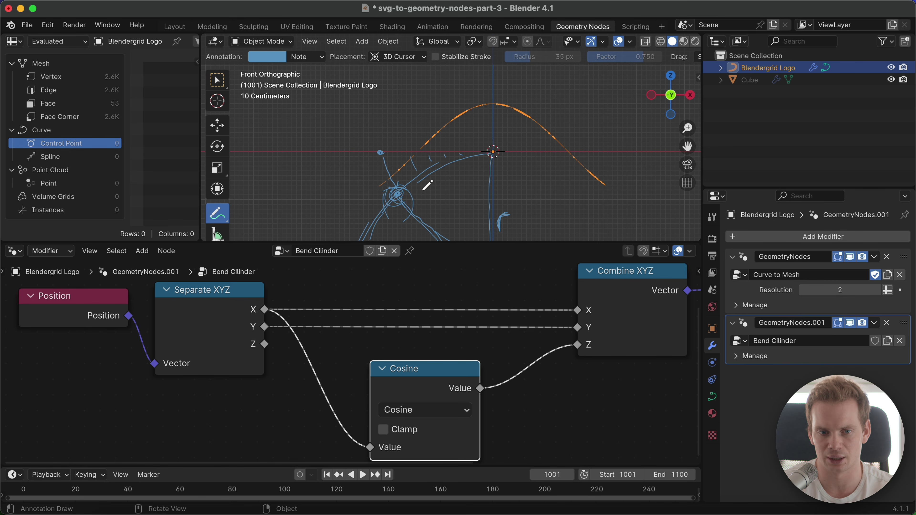
drag(426, 385, 428, 393)
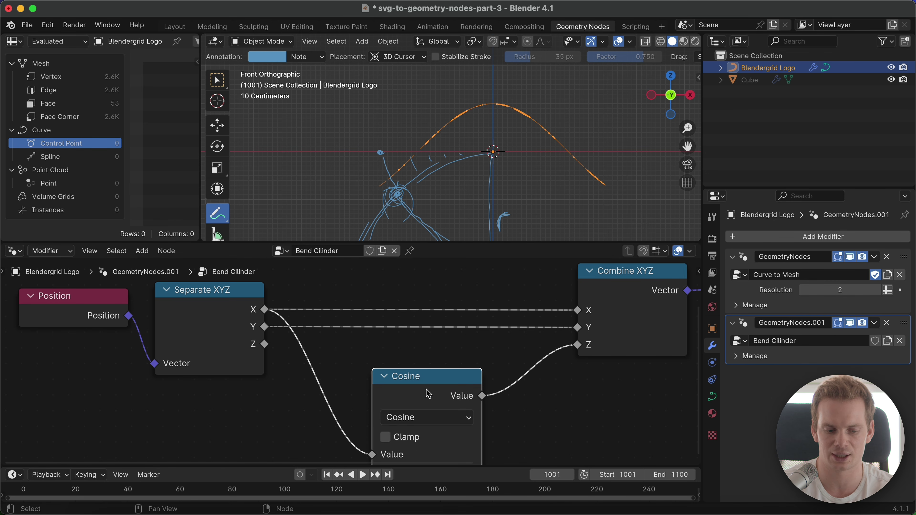
key(shift+d)
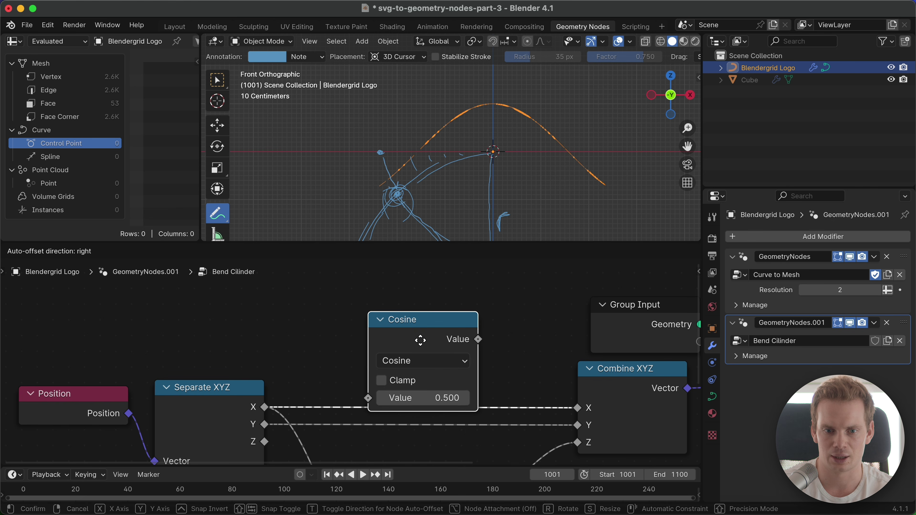
click(420, 347)
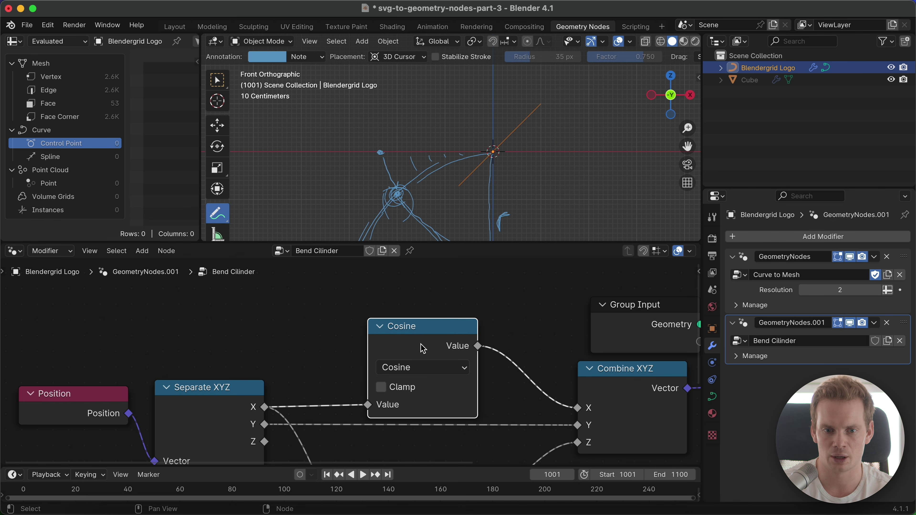
click(429, 377)
click(616, 187)
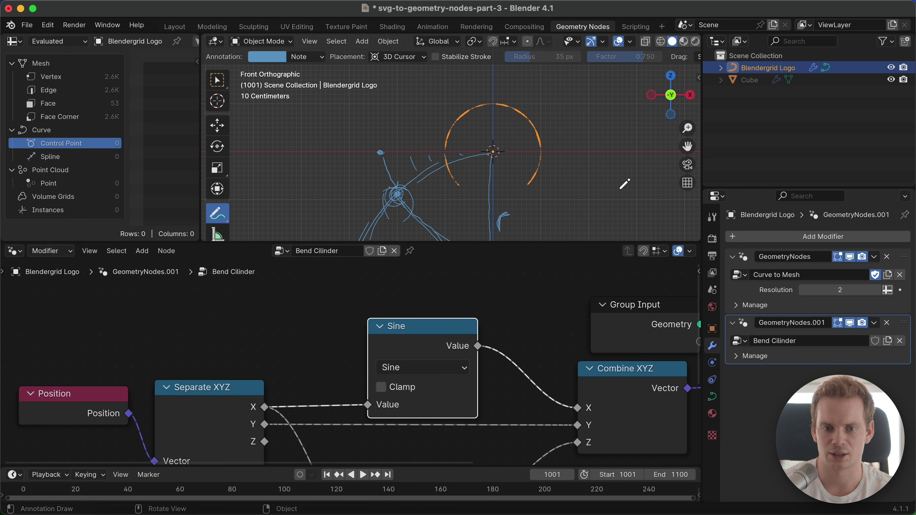
mouse_move(484, 134)
middle_down()
mouse_move(572, 151)
mouse_move(437, 180)
middle_up()
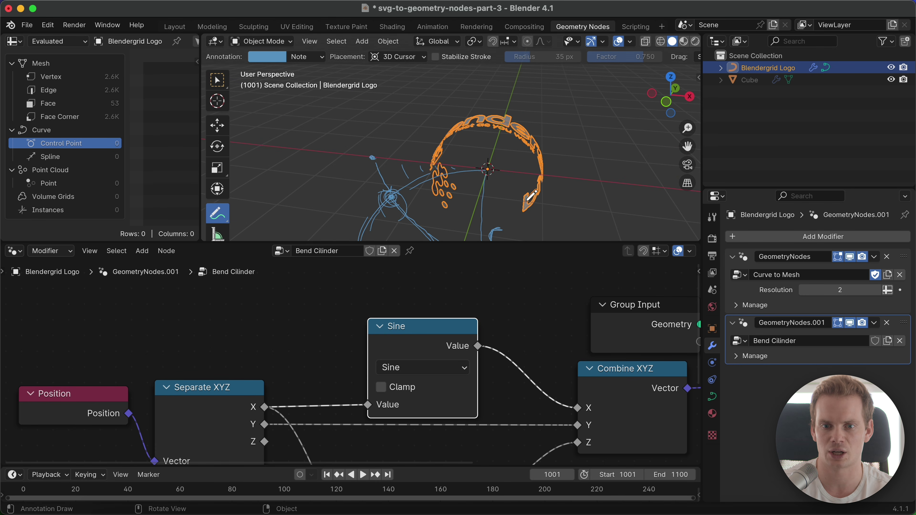
middle_drag(529, 166, 569, 144)
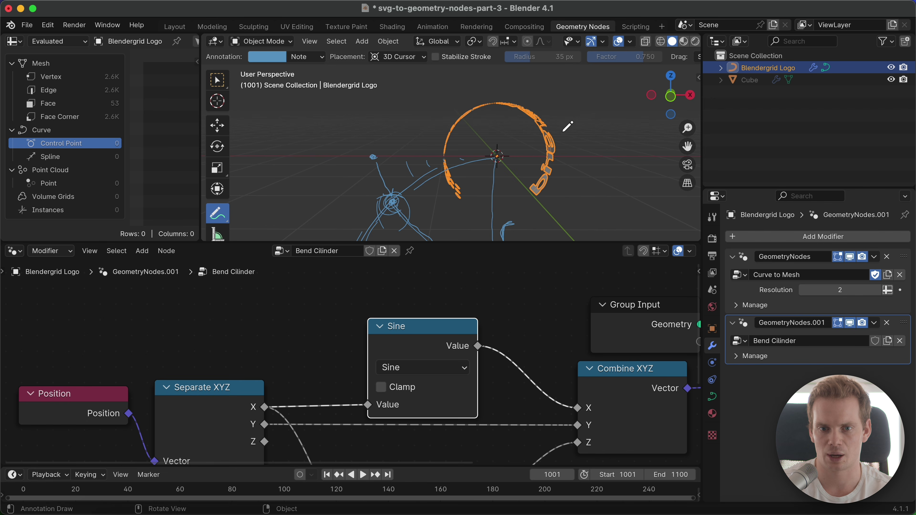
key(KP_1)
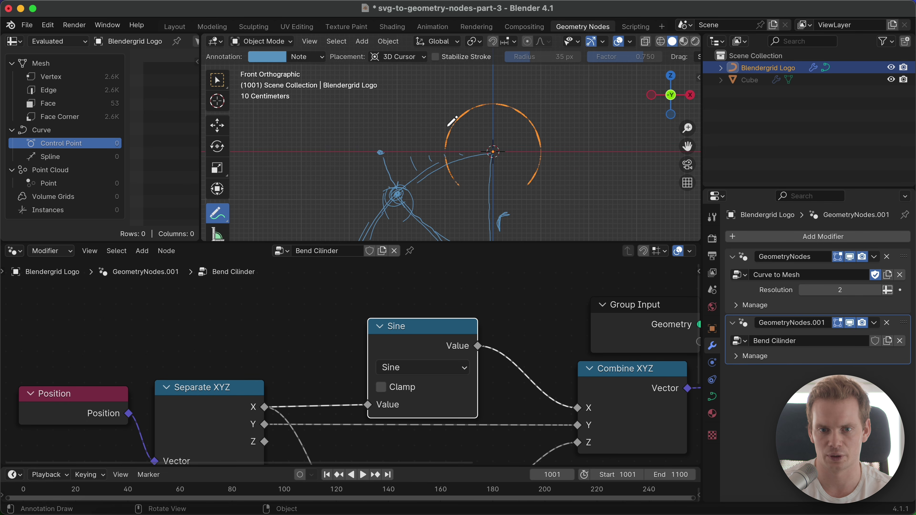
shift+middle_drag(522, 180, 537, 141)
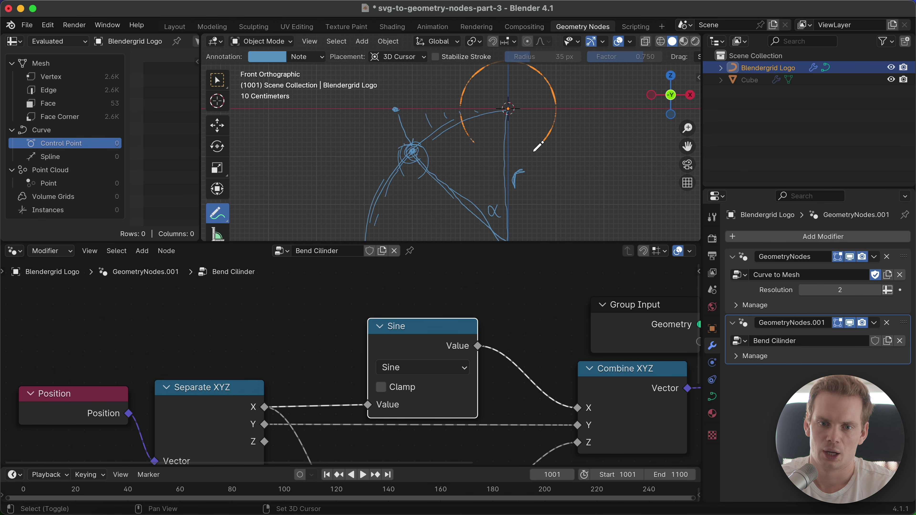
scroll(498, 140, down, 2)
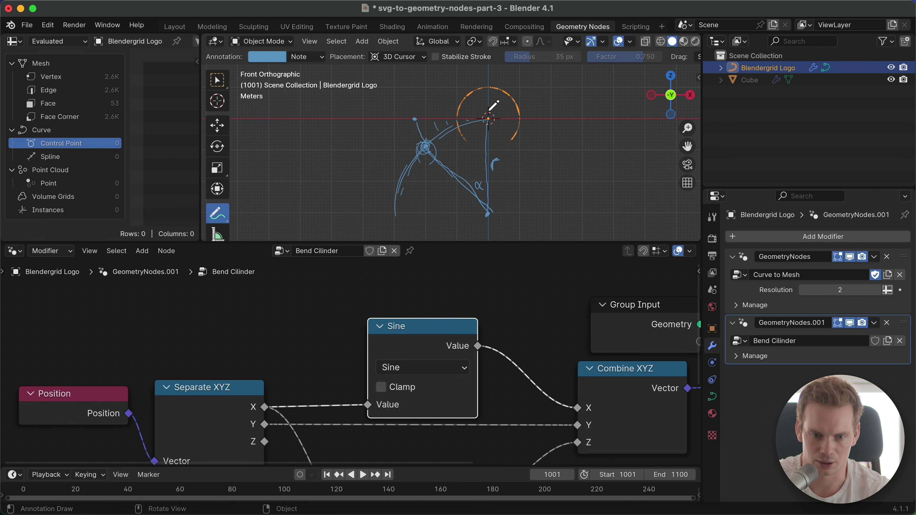
Move the Sine node down so it sits just above the Cosine node
middle_drag(454, 377, 446, 294)
middle_drag(416, 399, 411, 435)
middle_drag(410, 394, 414, 414)
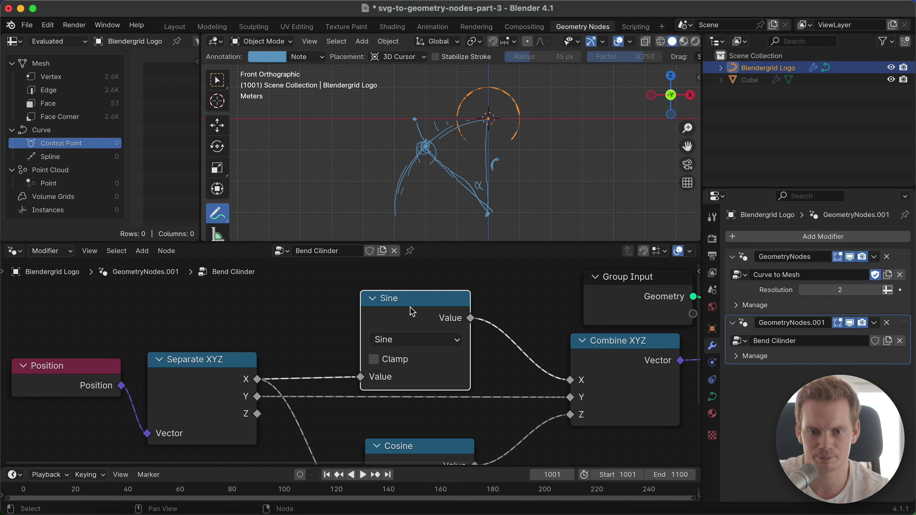
drag(410, 307, 416, 343)
middle_drag(422, 360, 467, 289)
middle_drag(433, 328, 434, 341)
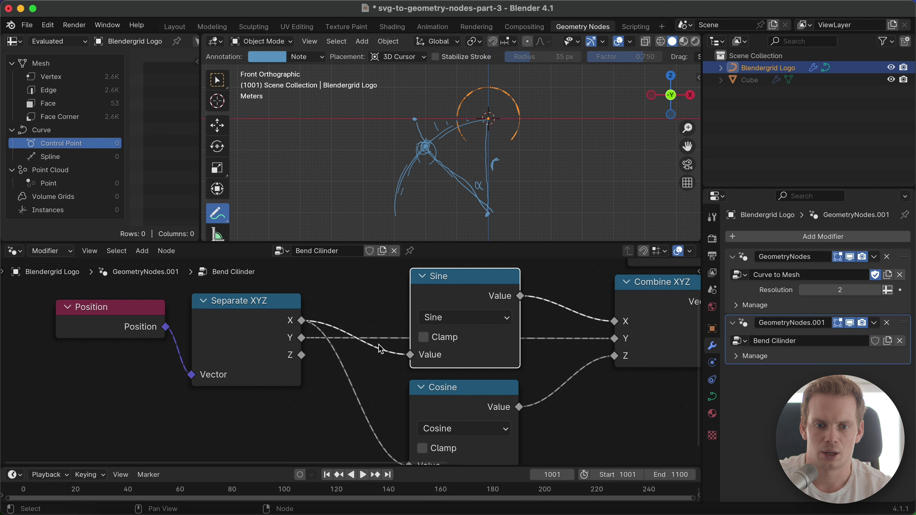
Move the Position and Separate XYZ nodes away from Sine and Cosine to widen the gap between them
middle_drag(195, 368, 289, 352)
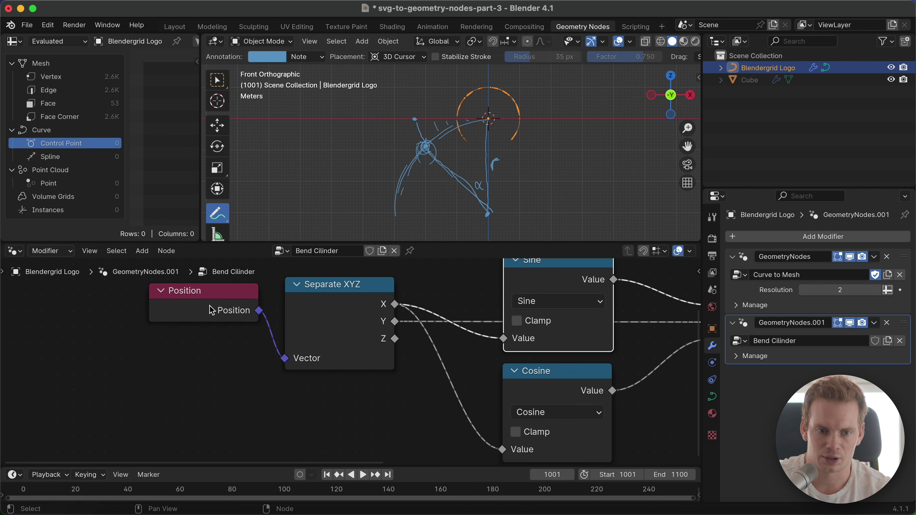
drag(210, 308, 56, 318)
drag(308, 319, 190, 321)
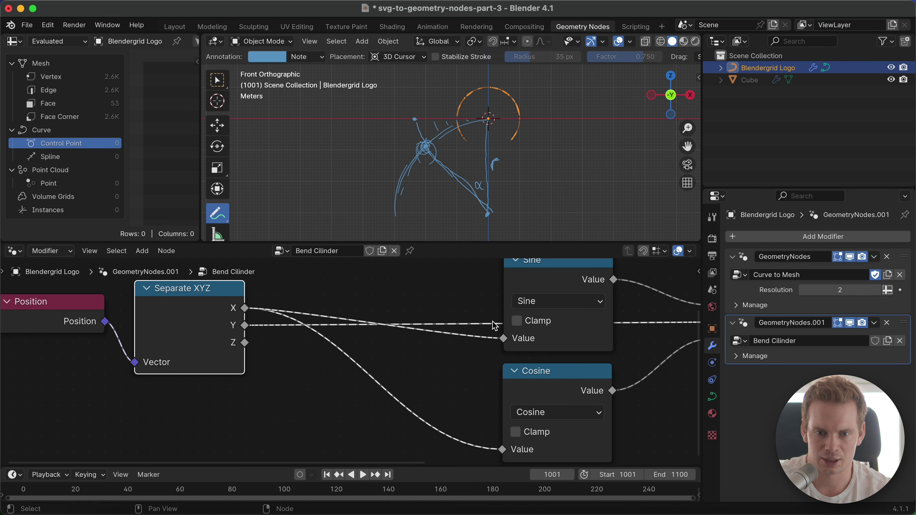
Lower the Sine and Cosine nodes clear of the Y link, keeping Cosine stacked directly under Sine
scroll(469, 313, down, 5)
scroll(433, 314, up, 3)
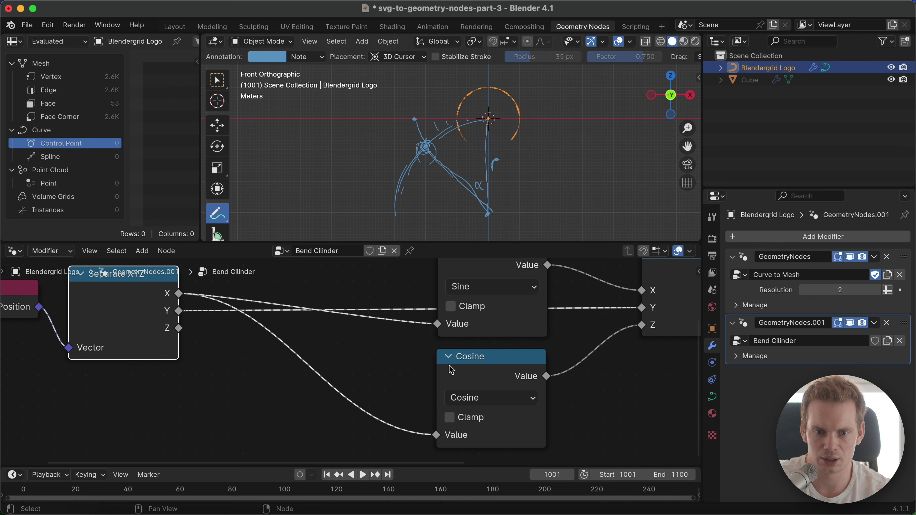
scroll(468, 332, down, 4)
drag(490, 329, 500, 349)
drag(526, 281, 500, 354)
drag(488, 387, 485, 388)
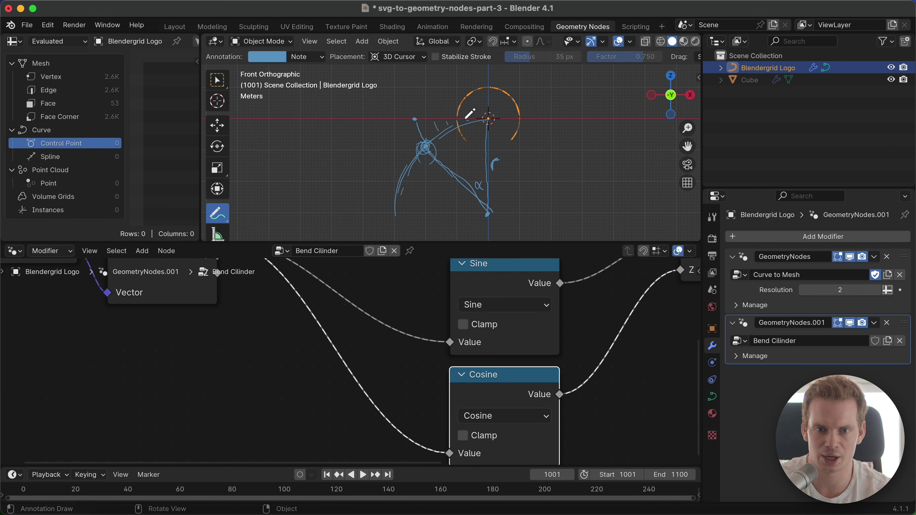
Add an input Value node below Separate XYZ and label it Radius
scroll(501, 115, up, 4)
shift+middle_drag(501, 115, 506, 159)
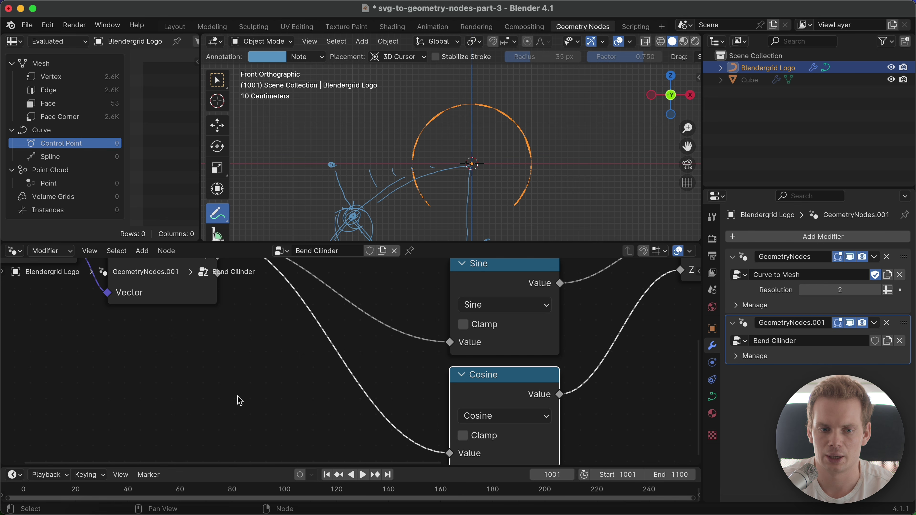
key(shift+a)
mouse_move(148, 390)
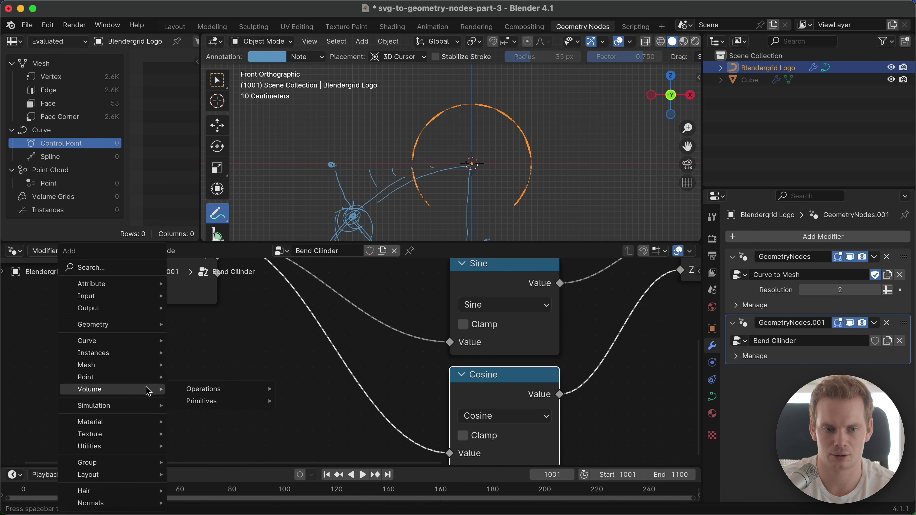
text(in)
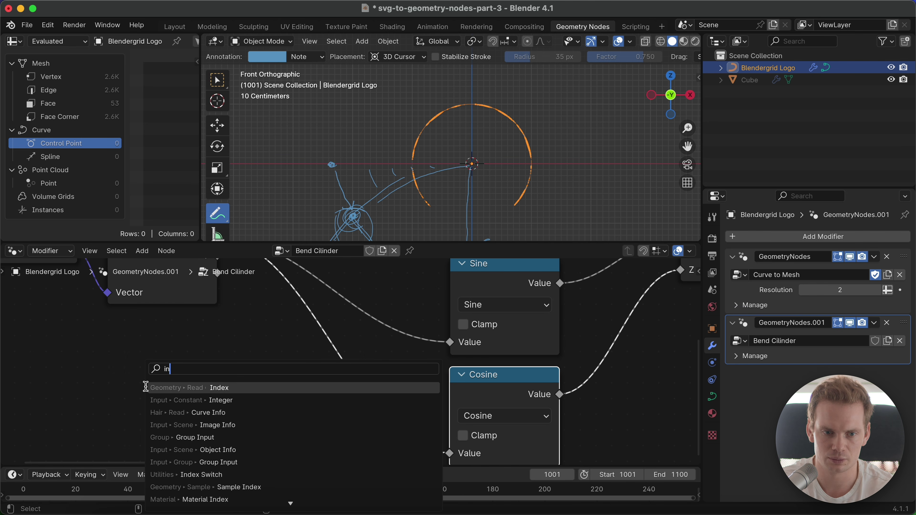
text(putval)
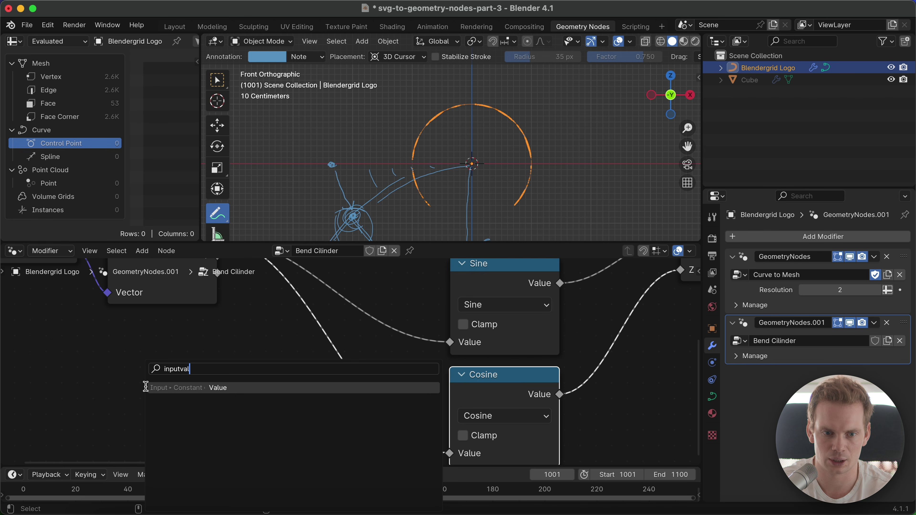
key(Return)
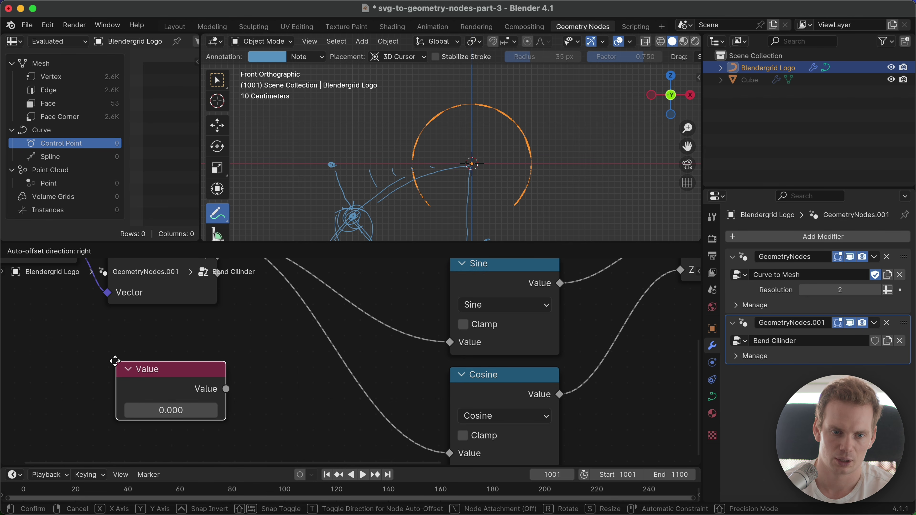
click(112, 359)
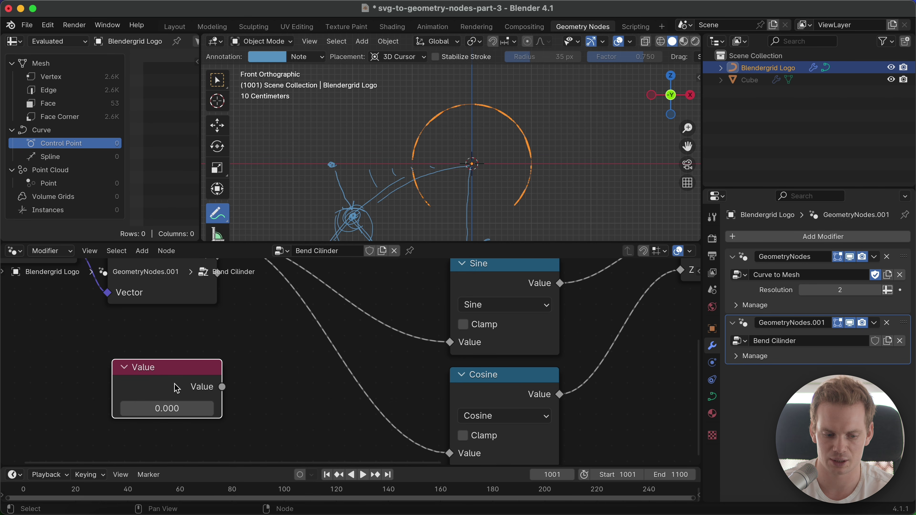
key(F2)
text(Radius)
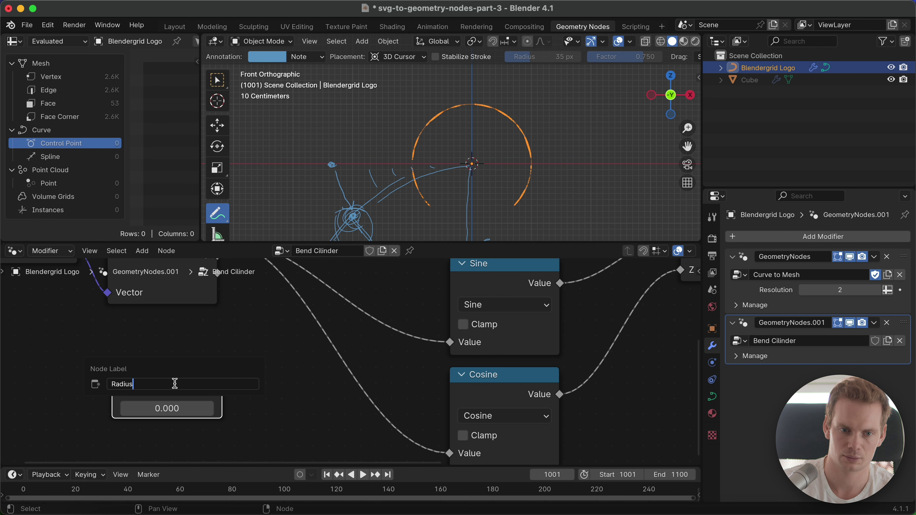
key(Return)
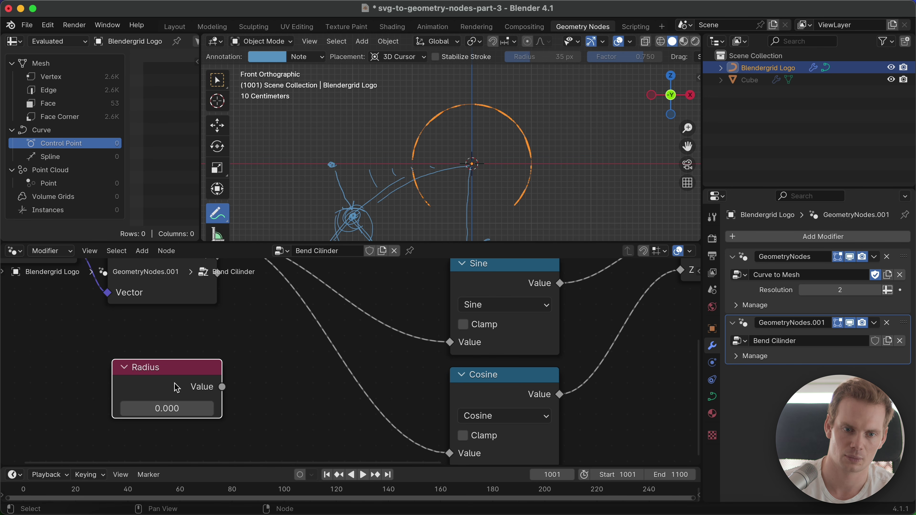
Set the Radius value to 2 and move its node slightly further away from Sine and Cosine
click(170, 406)
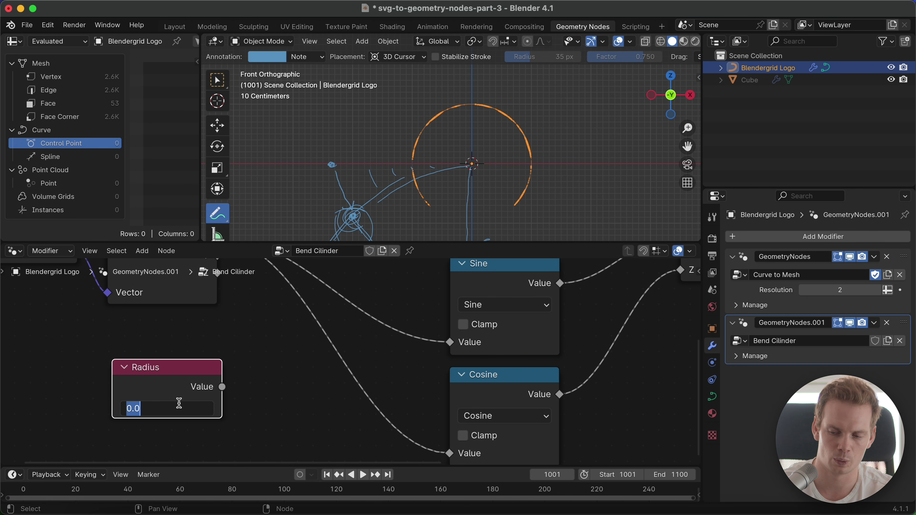
text(2)
key(Return)
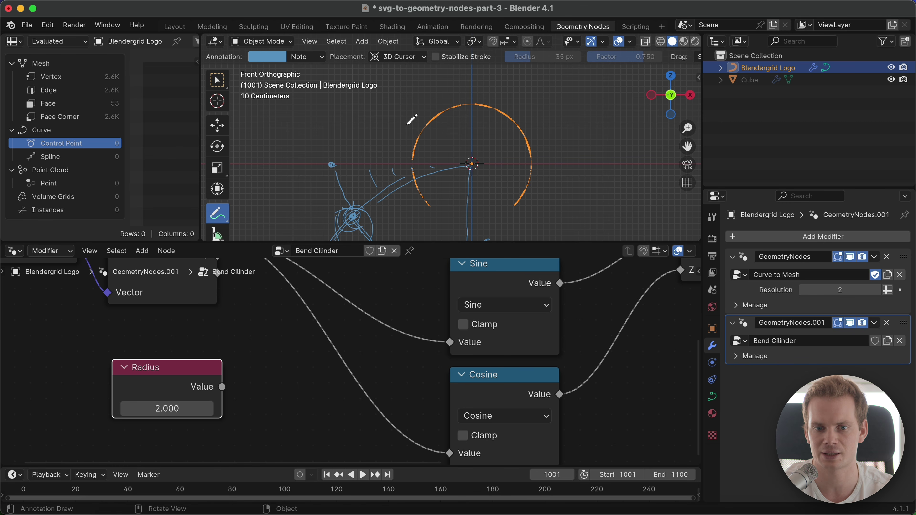
drag(157, 395, 113, 410)
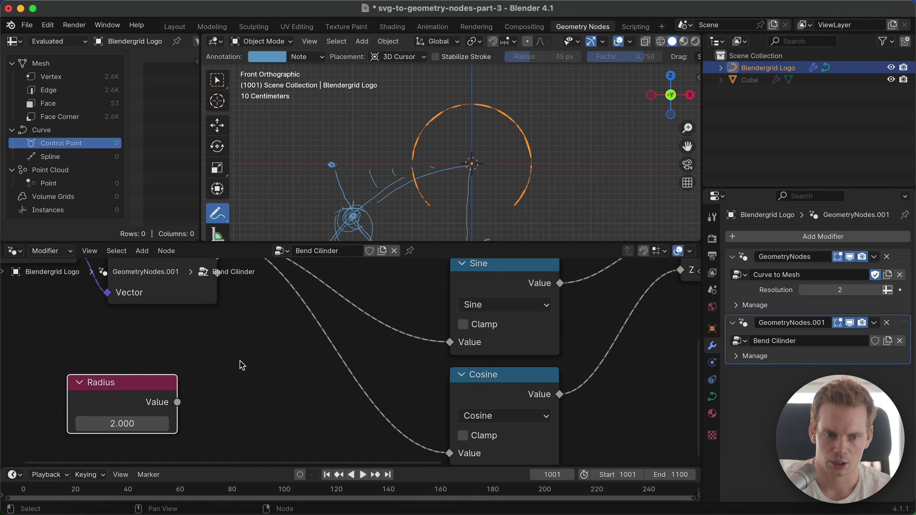
Move the Sine and Cosine nodes away from Combine XYZ, keeping Cosine stacked directly under Sine
scroll(311, 368, down, 2)
drag(470, 296, 432, 296)
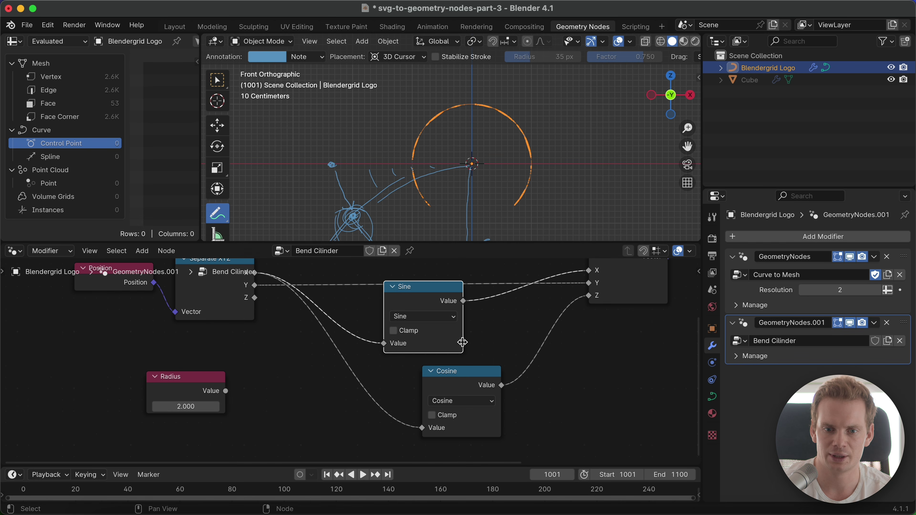
drag(454, 374, 414, 363)
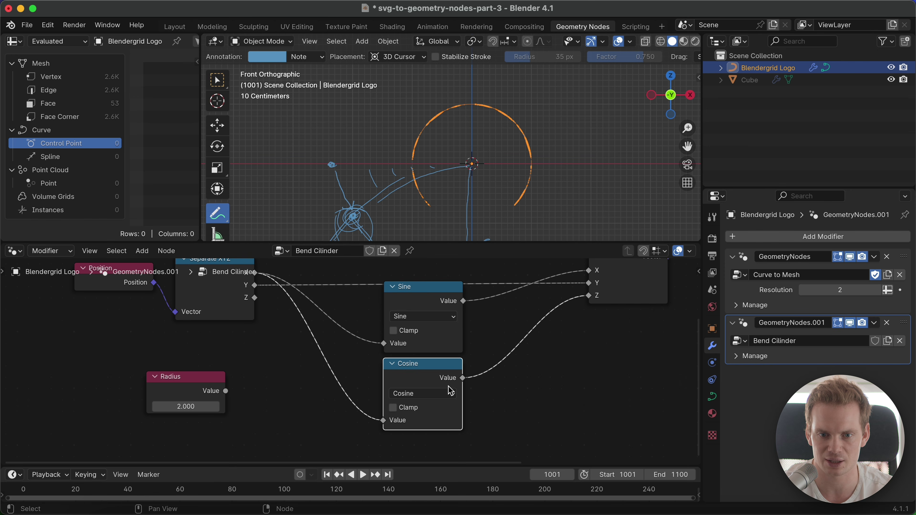
Duplicate the Sine node into the free space beside Cosine and change the copy's operation to Multiply
click(415, 288)
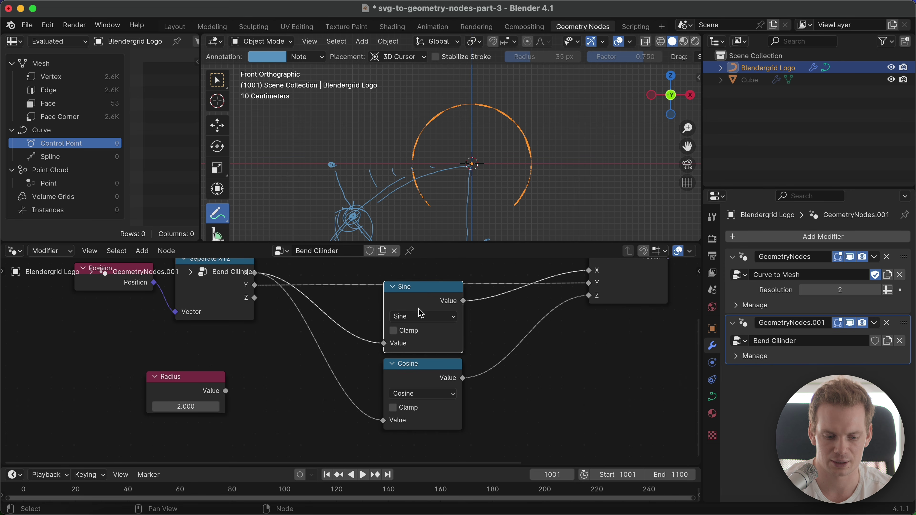
key(shift+d)
click(597, 361)
click(605, 390)
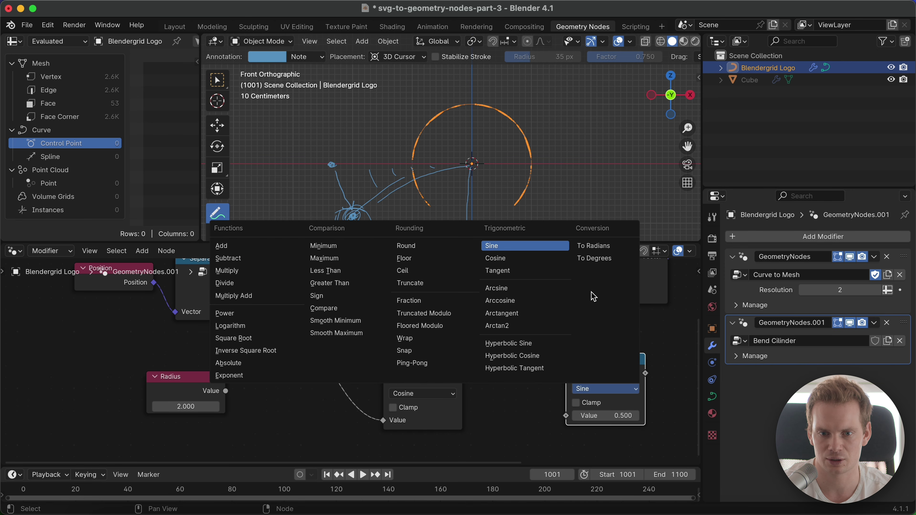
click(262, 280)
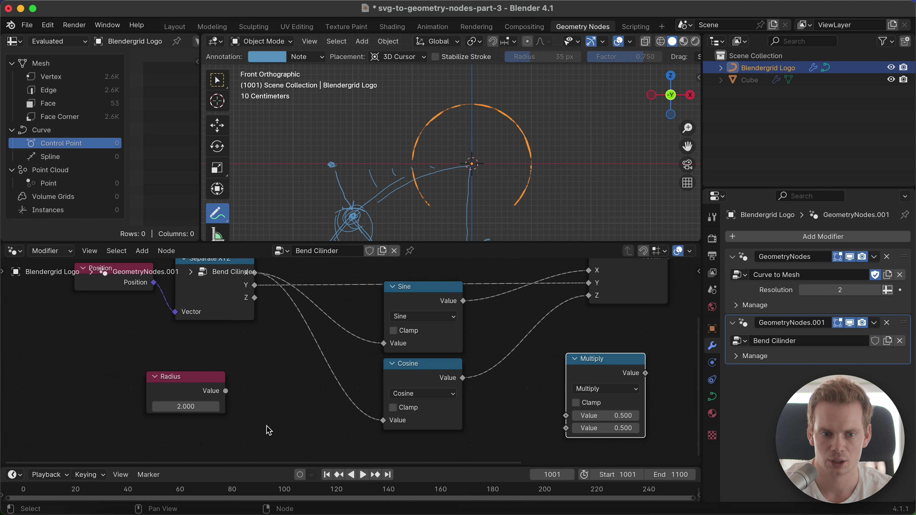
Insert the Multiply node between Sine and Combine XYZ's X, and a duplicate between Cosine and Combine XYZ's Z
drag(598, 373, 533, 347)
click(533, 346)
key(shift+d)
click(541, 415)
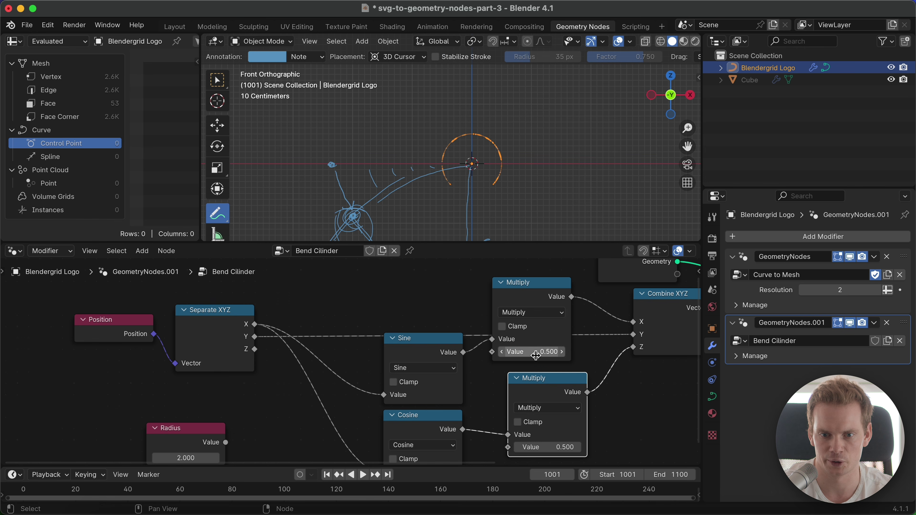
Connect Radius to the second value of both Multiply nodes and check the scaled circle from the front
scroll(528, 413, down, 3)
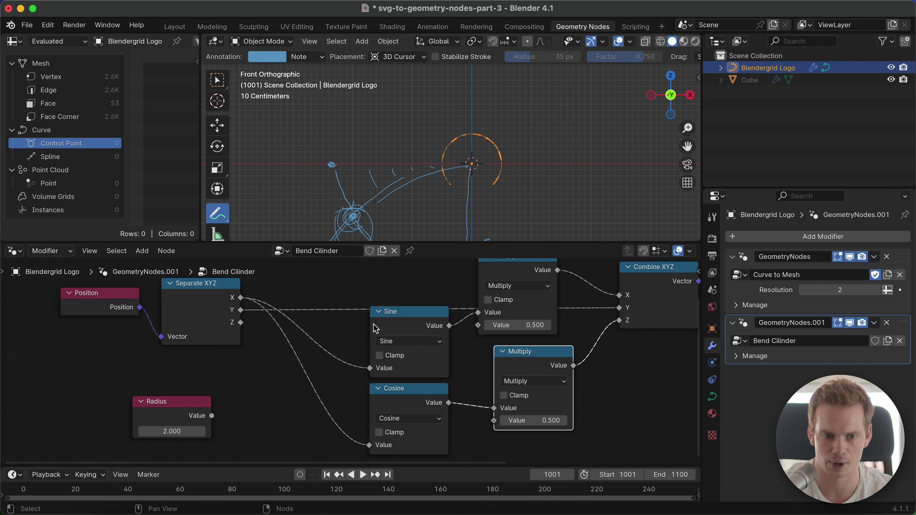
drag(212, 415, 478, 325)
drag(211, 416, 494, 420)
mouse_move(591, 99)
middle_down()
mouse_move(566, 108)
mouse_move(534, 144)
mouse_move(554, 149)
mouse_move(456, 155)
mouse_move(545, 143)
mouse_move(512, 147)
mouse_move(513, 163)
mouse_move(400, 196)
middle_up()
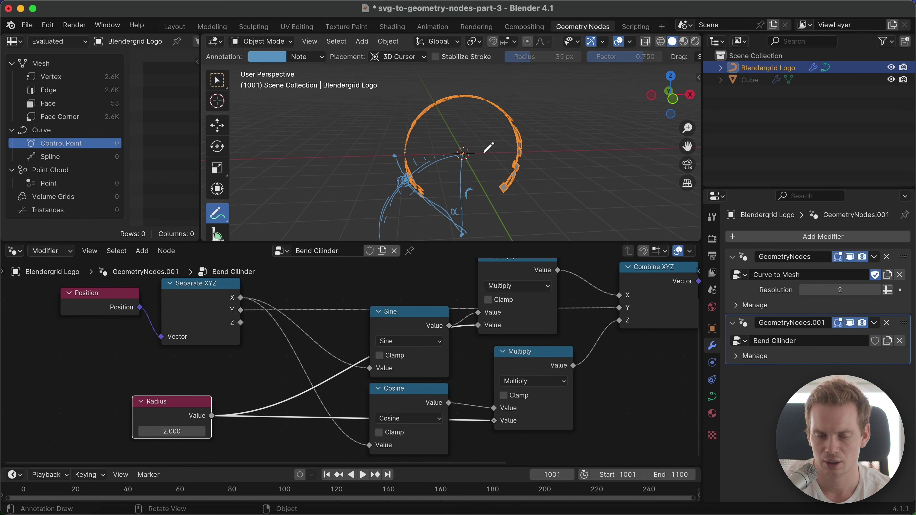
key(KP_1)
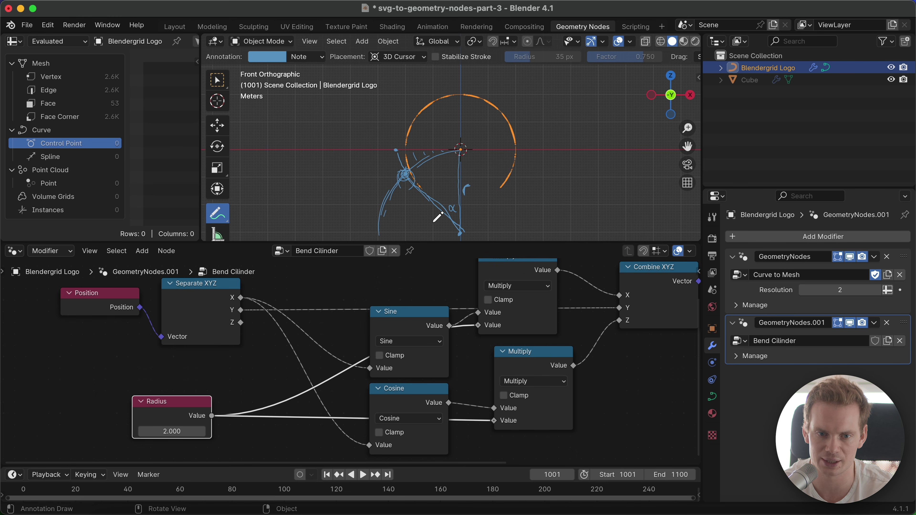
Move the Position, Separate XYZ and Radius nodes away from Sine and Cosine to make room between them
middle_drag(287, 355, 298, 355)
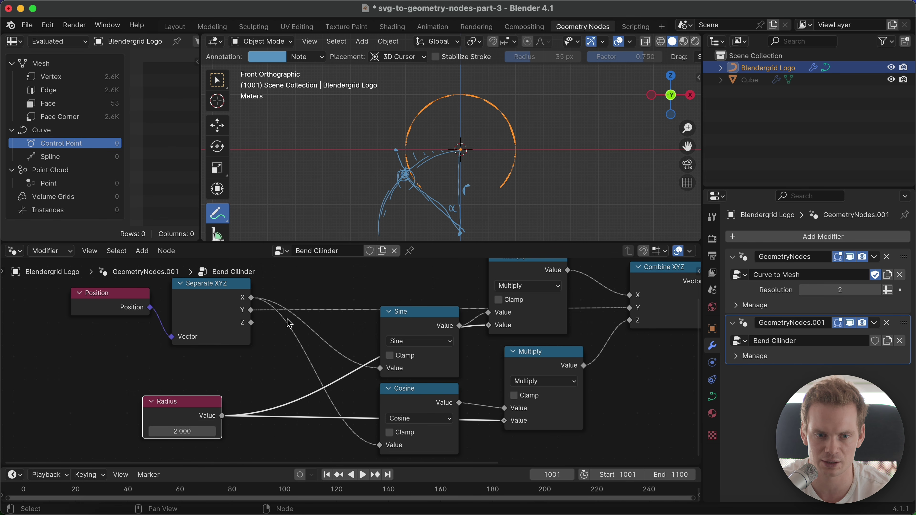
drag(92, 310, 18, 306)
drag(224, 310, 149, 314)
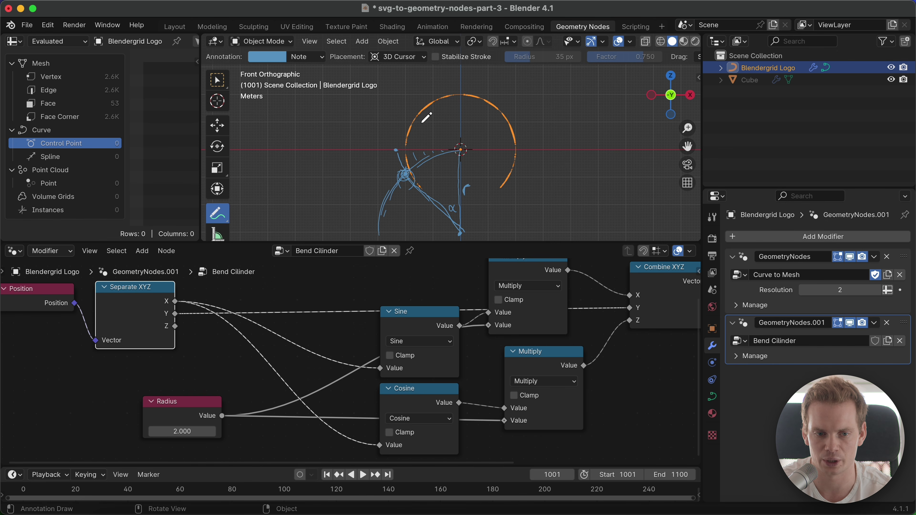
drag(184, 415, 142, 418)
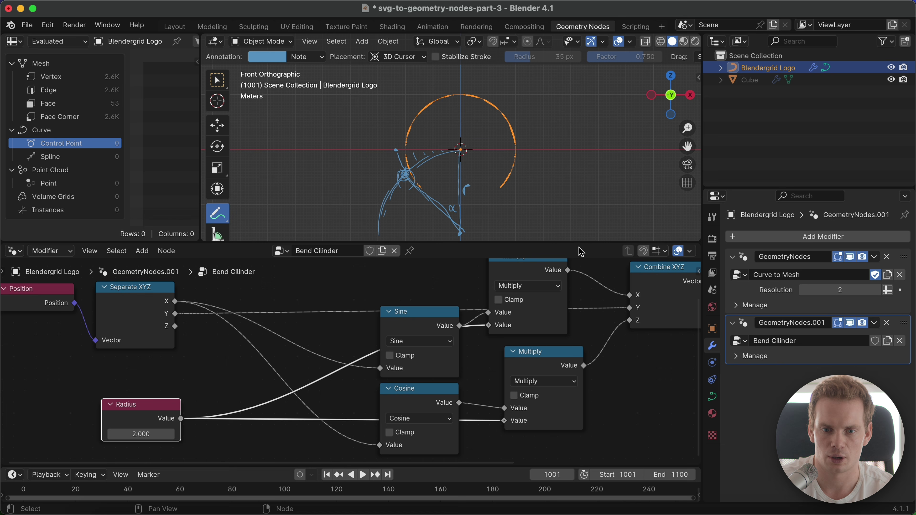
Duplicate a Multiply node, set the copy to Divide and place it above the links between Separate XYZ and Sine
click(548, 358)
key(shift+d)
click(326, 348)
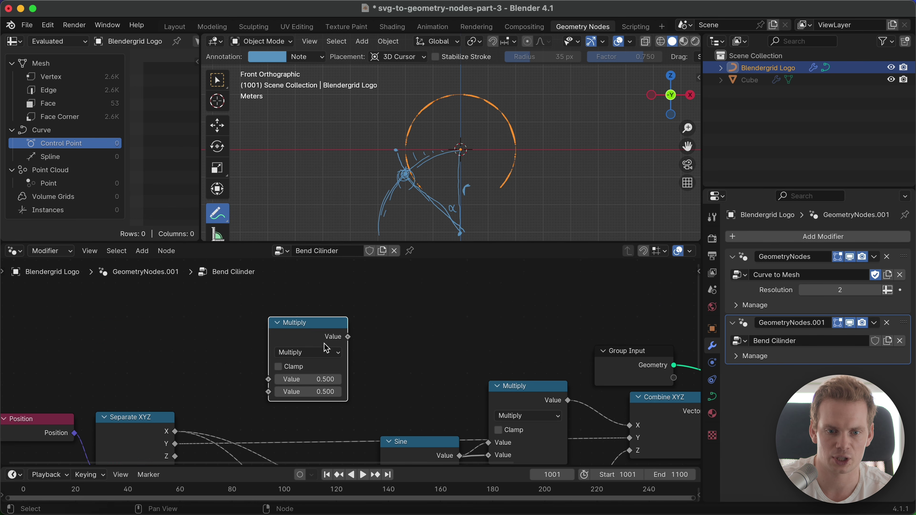
click(326, 349)
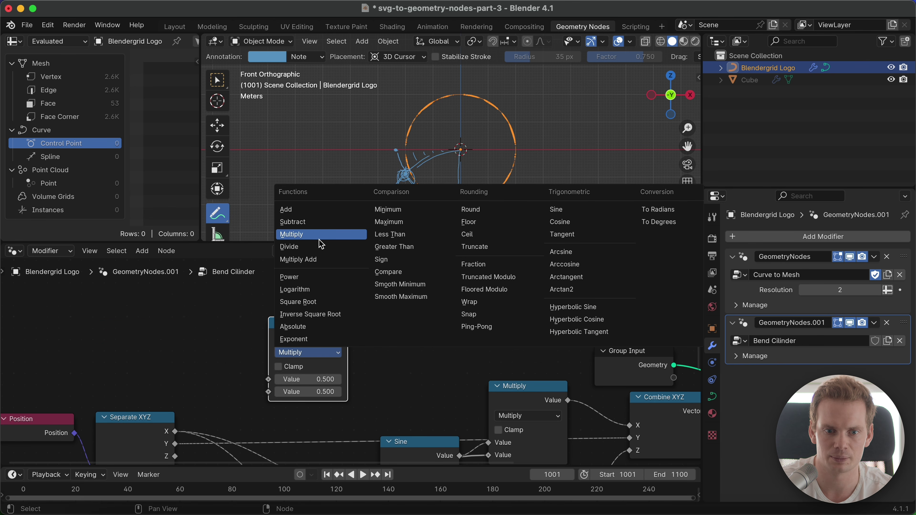
click(321, 246)
middle_drag(378, 352, 419, 292)
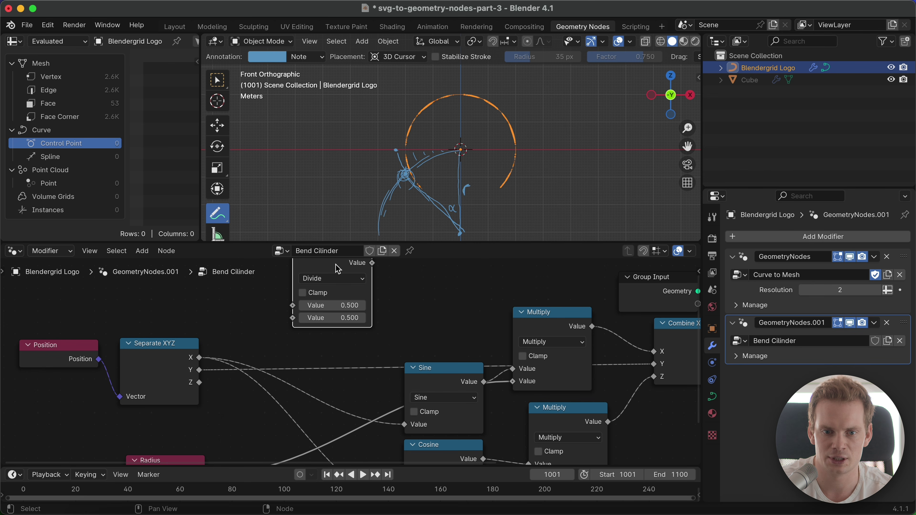
drag(337, 268, 335, 297)
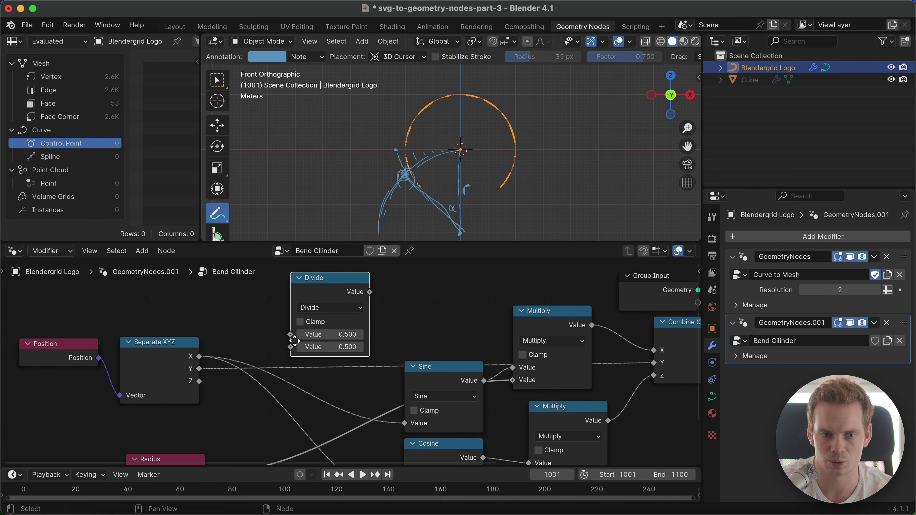
Divide Separate XYZ's X by Radius in the Divide node and feed the result into both Sine and Cosine
scroll(294, 341, down, 2)
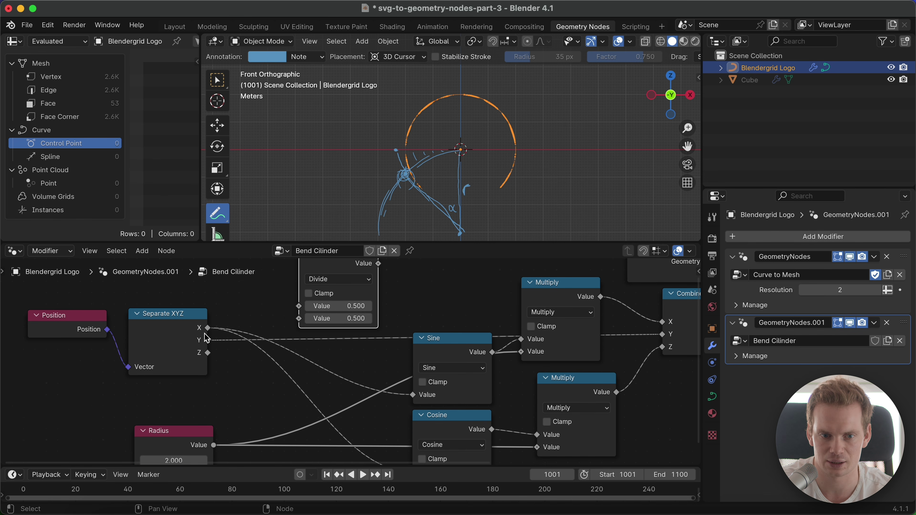
drag(208, 328, 298, 306)
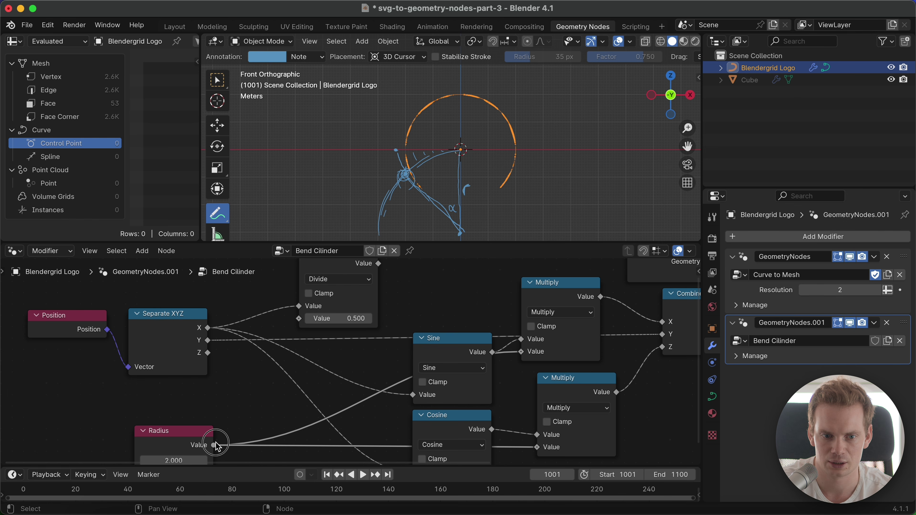
drag(216, 446, 299, 318)
drag(335, 270, 413, 394)
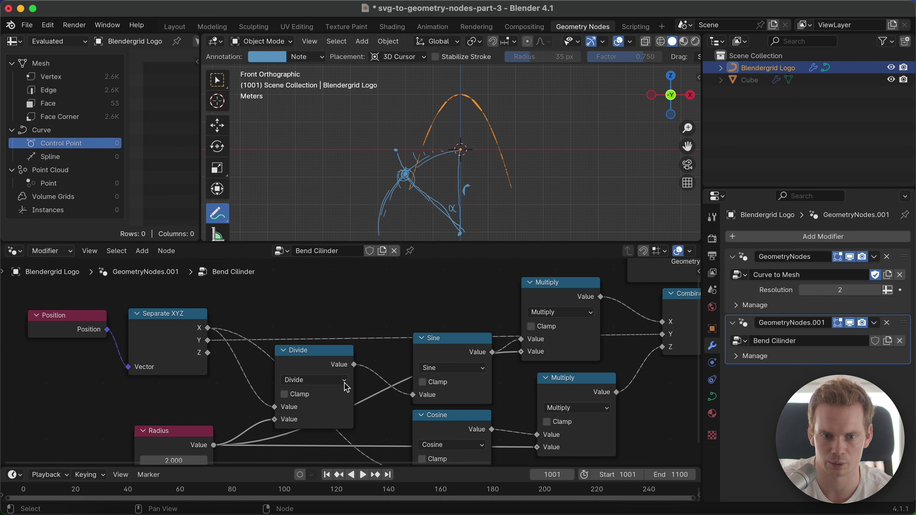
scroll(346, 388, down, 3)
drag(356, 323, 413, 431)
Try Radius values of 1 and 4.8 while inspecting the bent logo from several angles
middle_drag(513, 205, 450, 151)
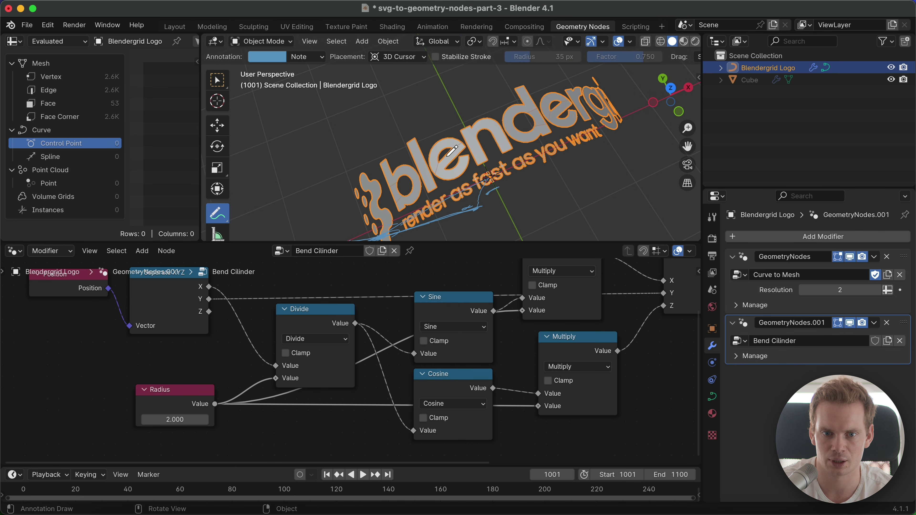
mouse_move(547, 133)
middle_down()
mouse_move(476, 146)
mouse_move(548, 131)
mouse_move(523, 117)
mouse_move(497, 159)
mouse_move(509, 131)
mouse_move(541, 169)
mouse_move(530, 162)
middle_up()
key(KP_1)
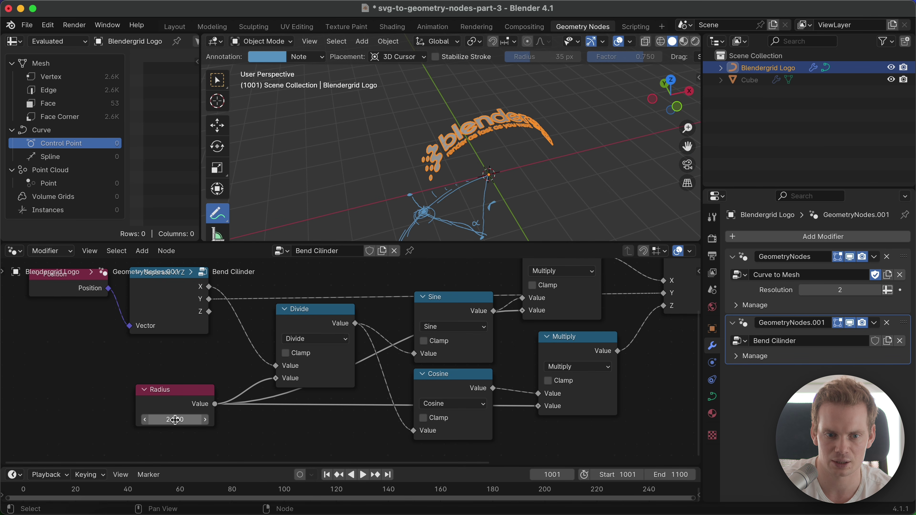
drag(203, 419, 179, 418)
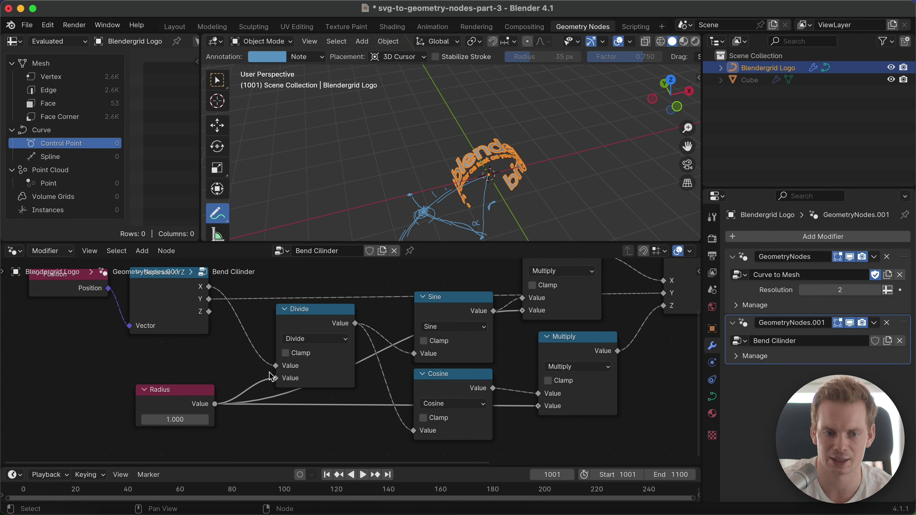
drag(176, 419, 210, 408)
scroll(494, 96, down, 3)
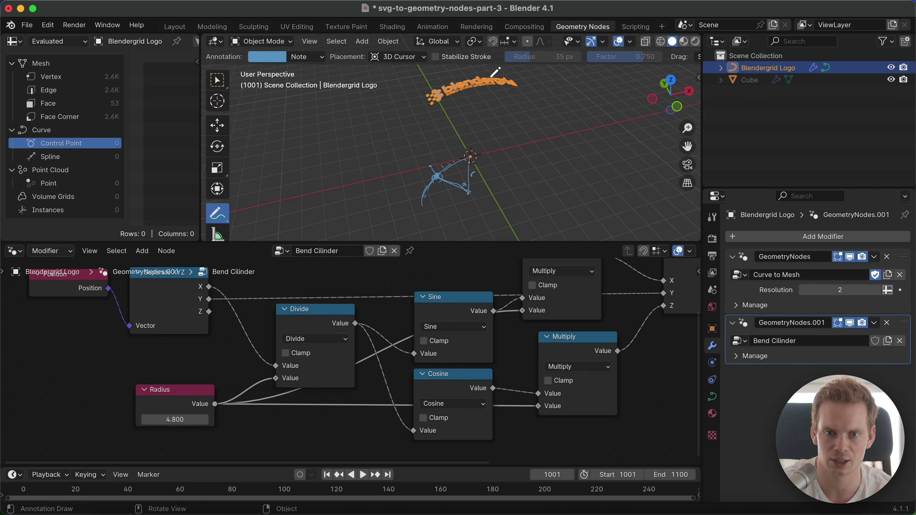
middle_drag(492, 76, 504, 108)
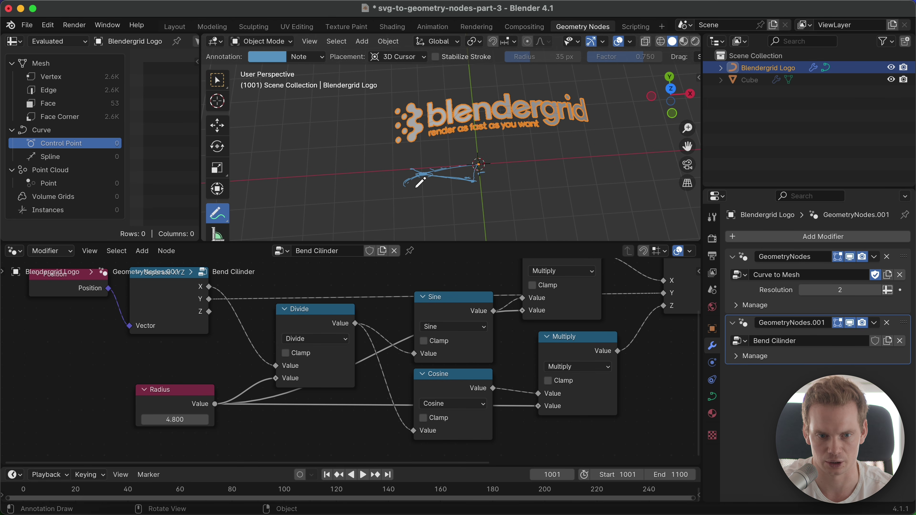
Set the Radius value to 2 and view the bent logo from the front
click(172, 420)
text(2)
key(Return)
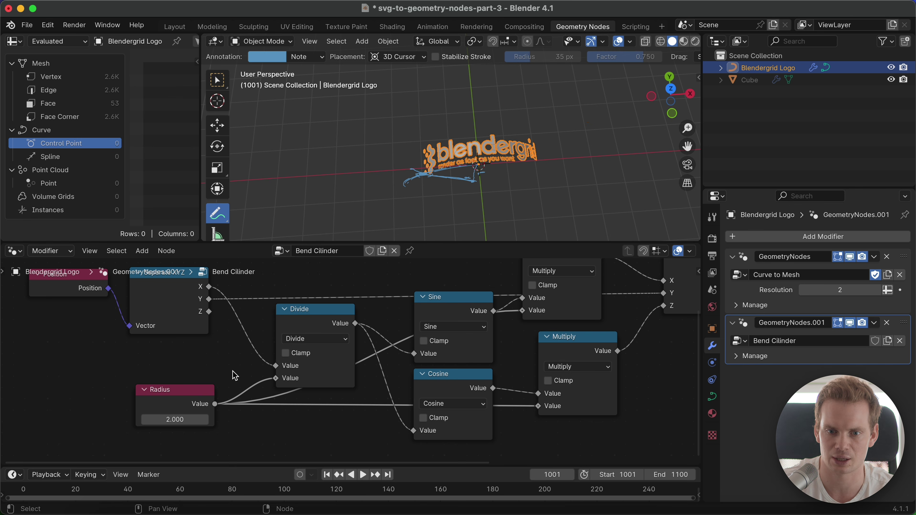
mouse_move(505, 142)
middle_down()
mouse_move(526, 108)
mouse_move(513, 139)
mouse_move(506, 136)
middle_up()
key(KP_1)
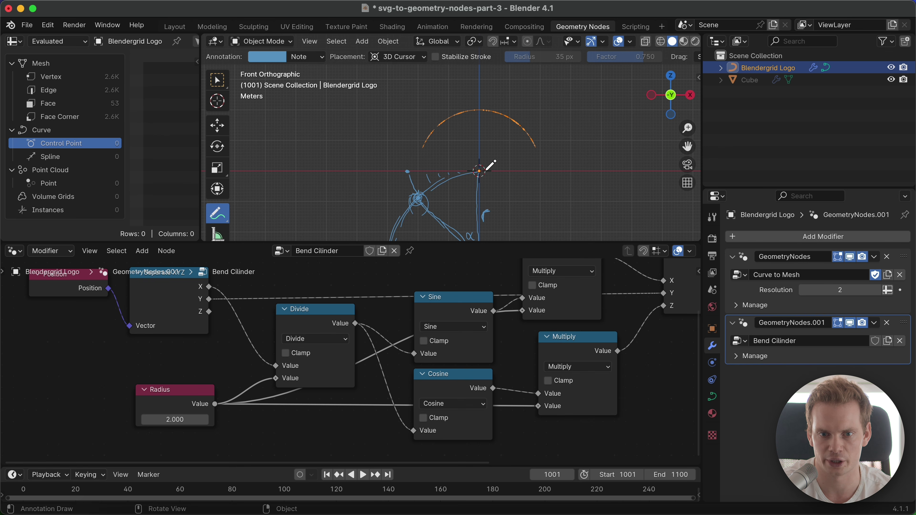
Select the Multiply node between Cosine and Combine XYZ's Z input
shift+scroll(493, 167, down, 3)
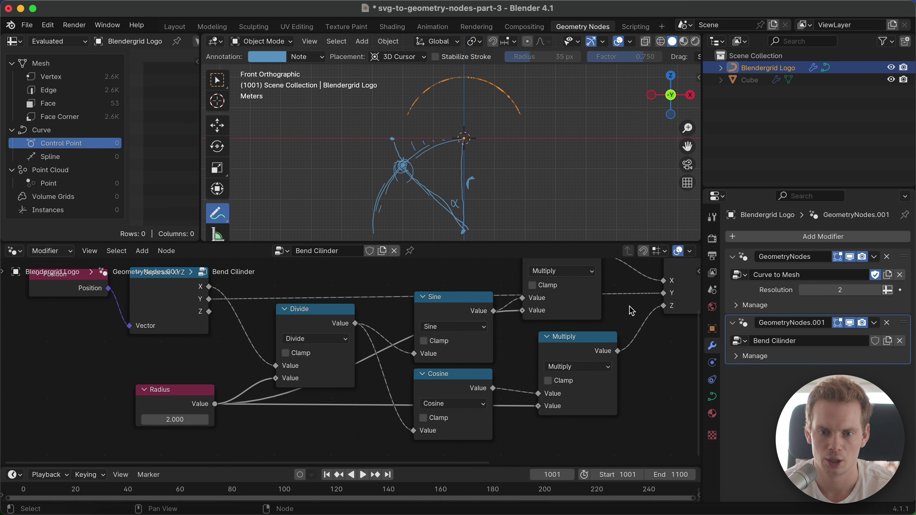
scroll(604, 360, right, 8)
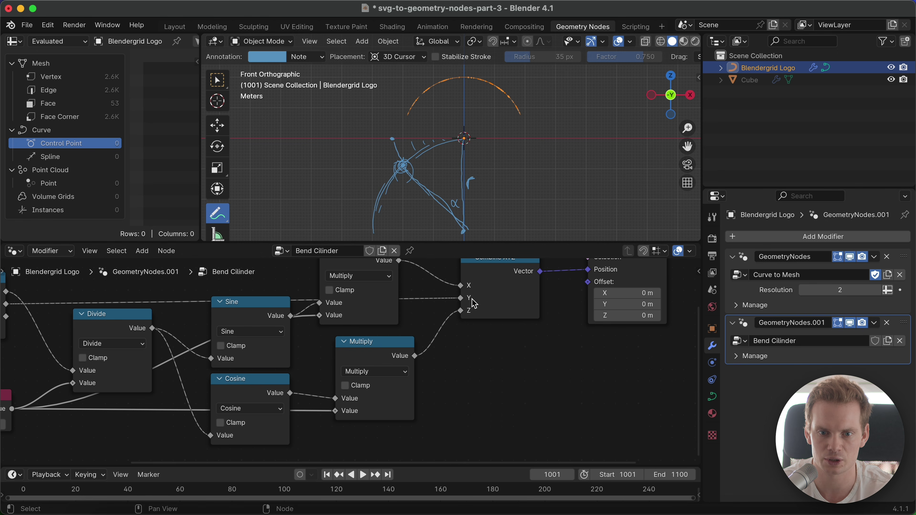
scroll(548, 303, left, 5)
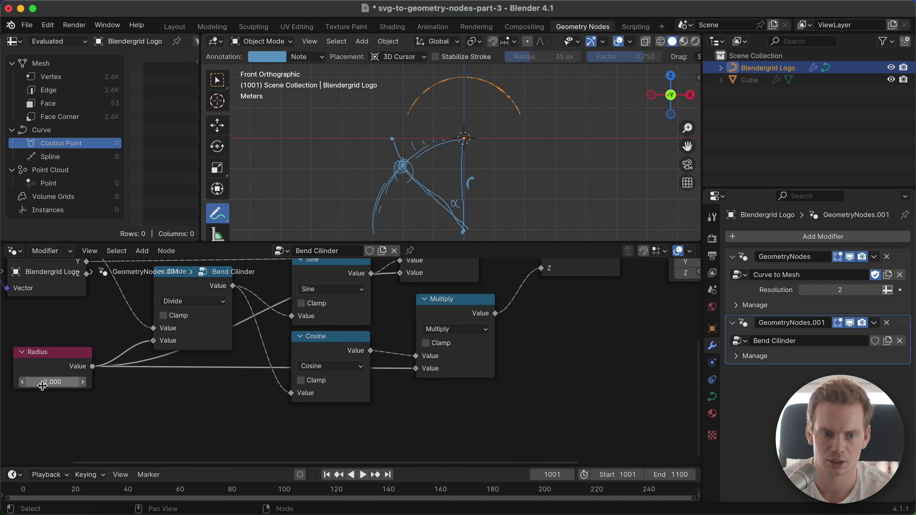
middle_drag(542, 331, 468, 360)
click(393, 345)
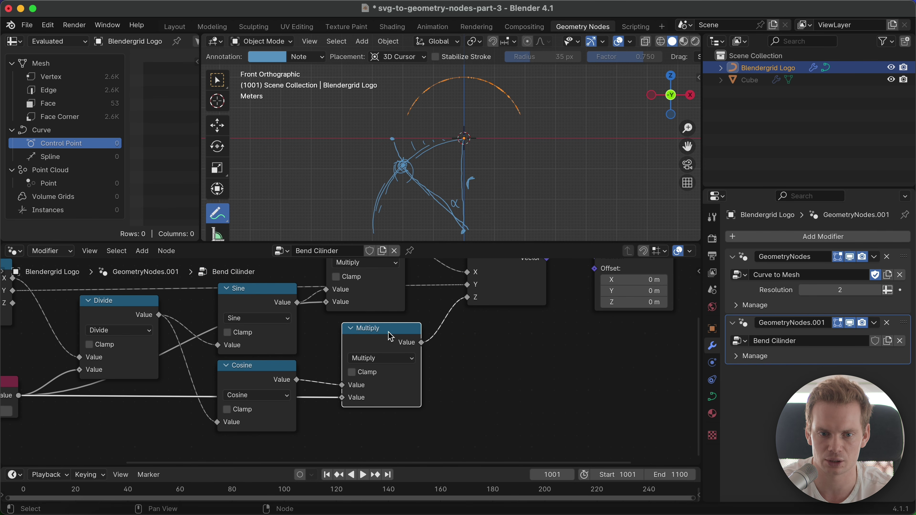
Duplicate the cosine's Multiply node as a Subtract node and insert it between that Multiply and the Z input of Combine XYZ
key(shift+d)
click(552, 362)
click(526, 367)
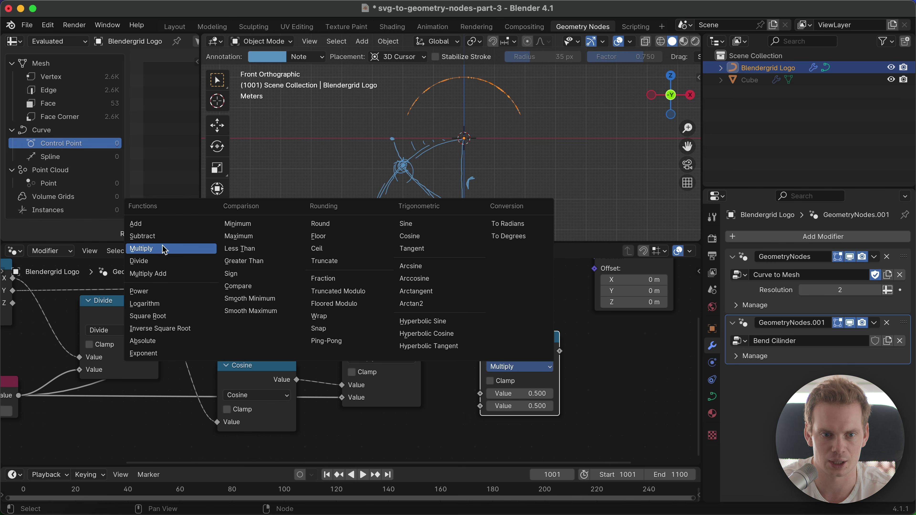
click(150, 236)
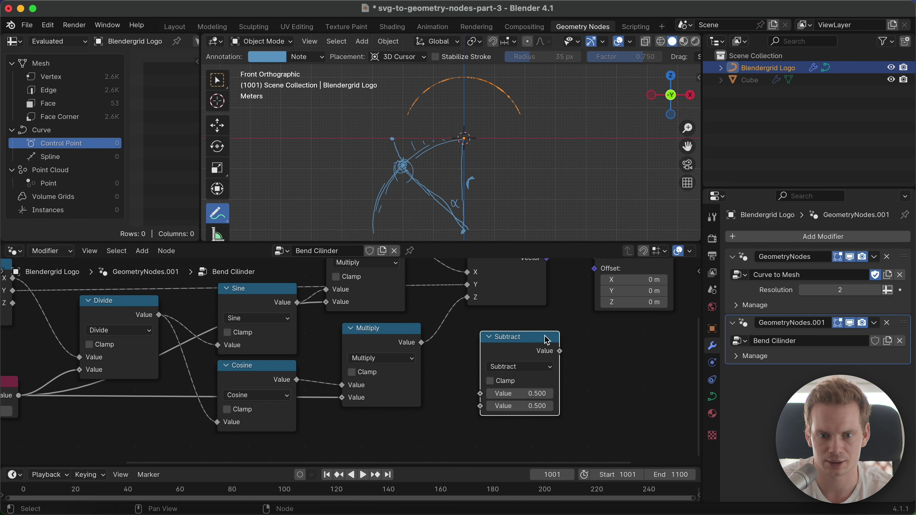
drag(521, 338, 481, 319)
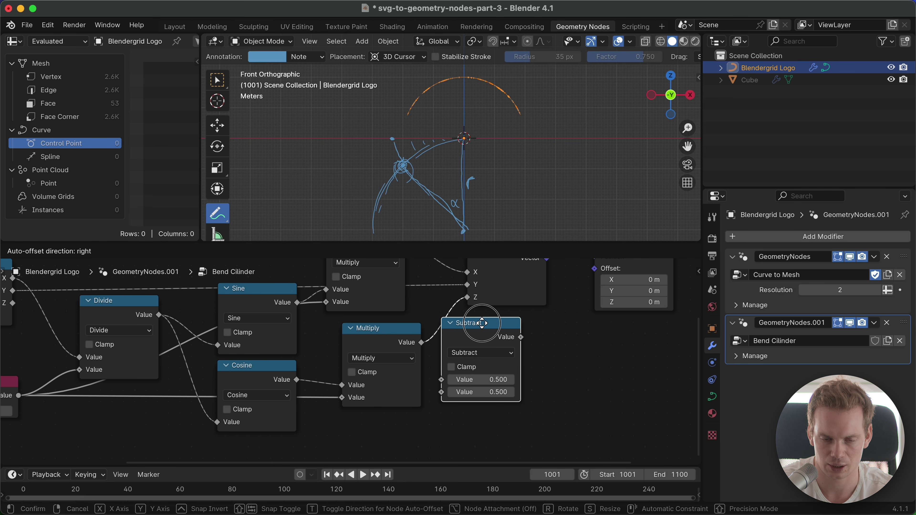
drag(481, 323, 507, 324)
drag(378, 340, 368, 343)
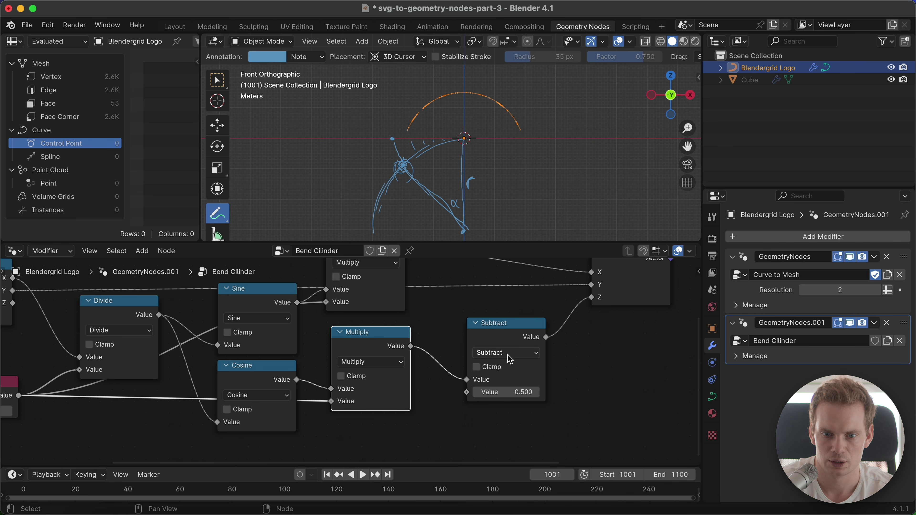
Connect the Radius value to the Subtract node's second input and move the Radius node lower
middle_drag(75, 425, 173, 389)
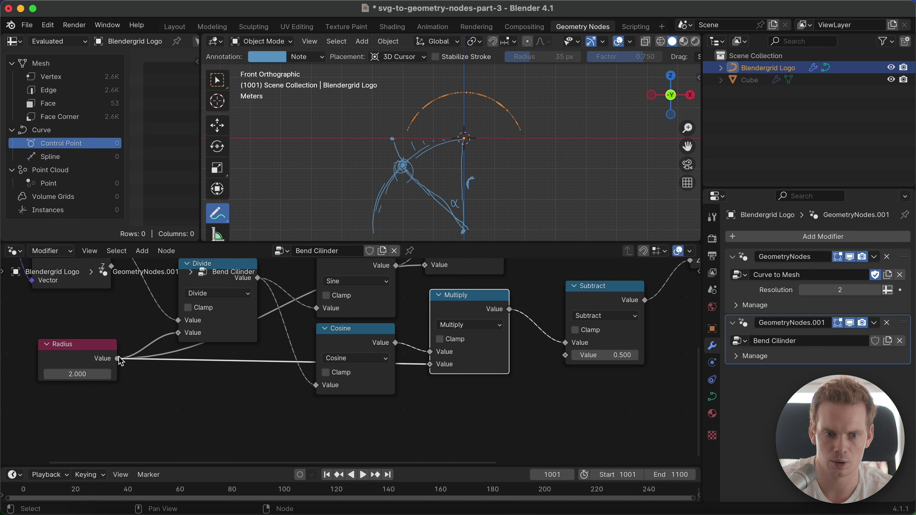
drag(120, 361, 565, 355)
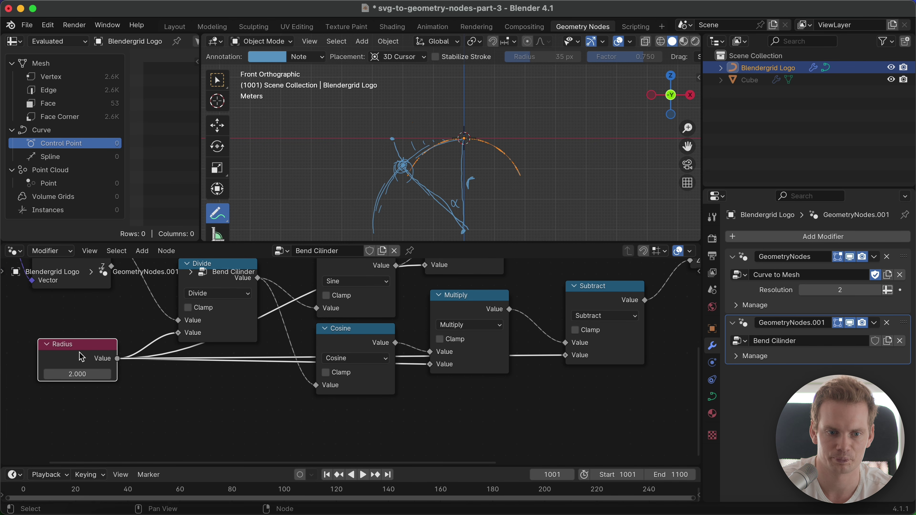
drag(82, 356, 91, 410)
Set the Radius node's value to 6 to test a wider bend on the logo
middle_drag(488, 151, 465, 166)
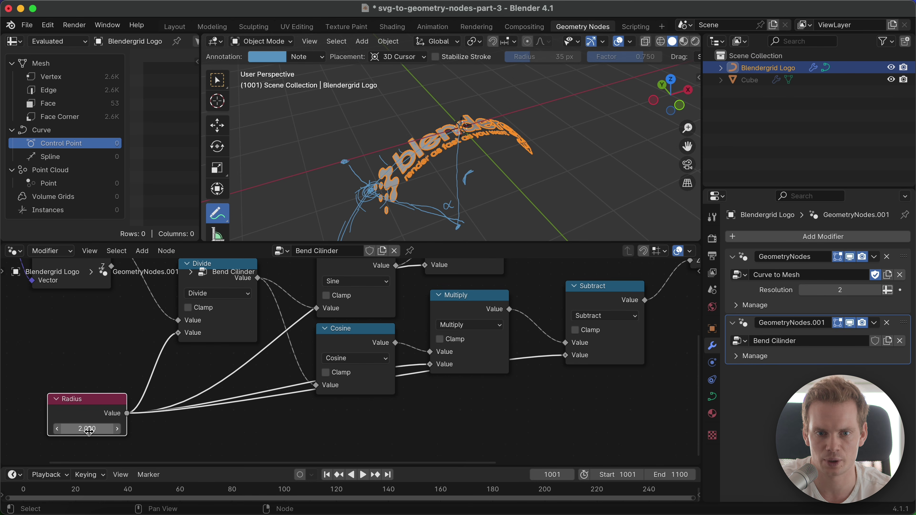
mouse_move(89, 432)
mouse_down()
mouse_move(116, 428)
mouse_move(78, 428)
mouse_move(104, 427)
mouse_up()
middle_drag(94, 266, 196, 306)
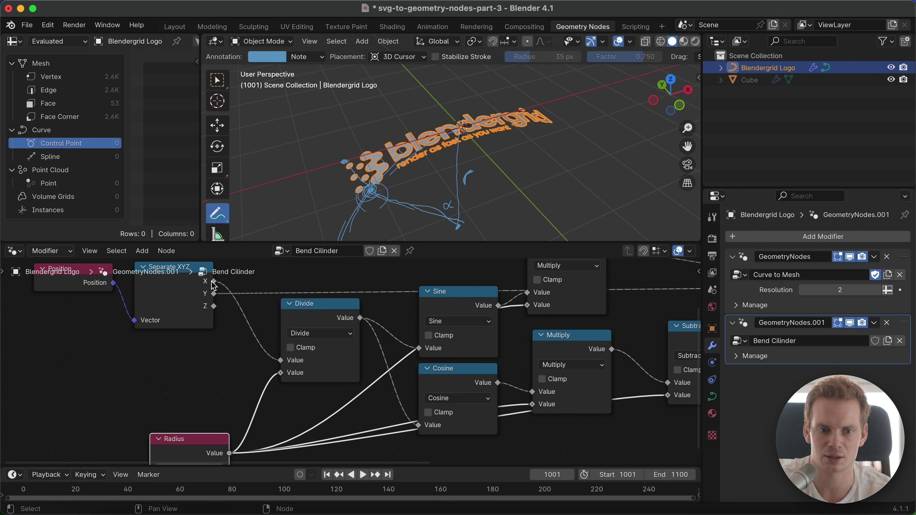
middle_drag(215, 365, 213, 385)
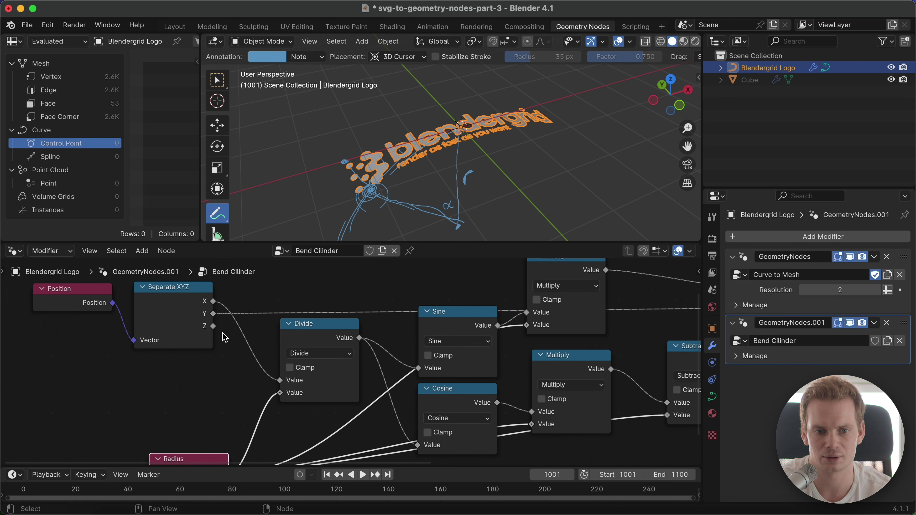
scroll(666, 283, right, 3)
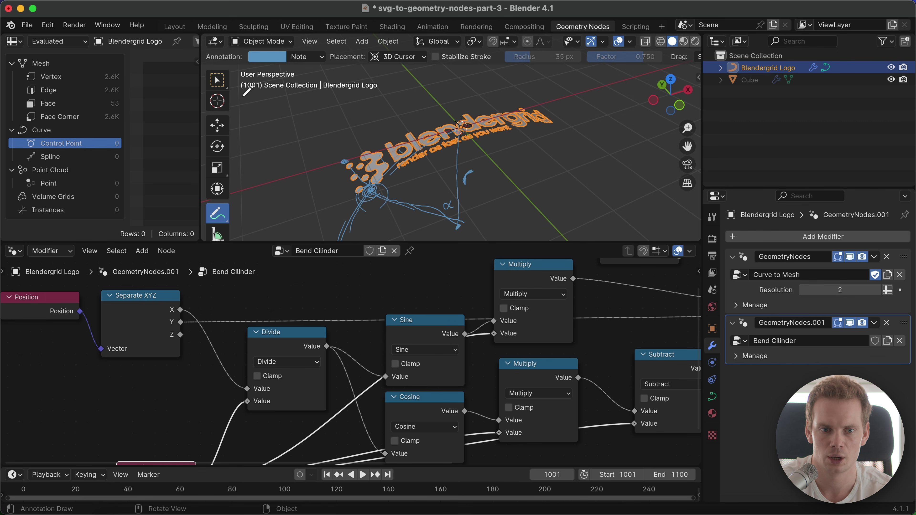
With the Move tool active instead of Annotate, freely rotate the bent logo with Trackball and scale it up
click(218, 126)
key(r)
key(r)
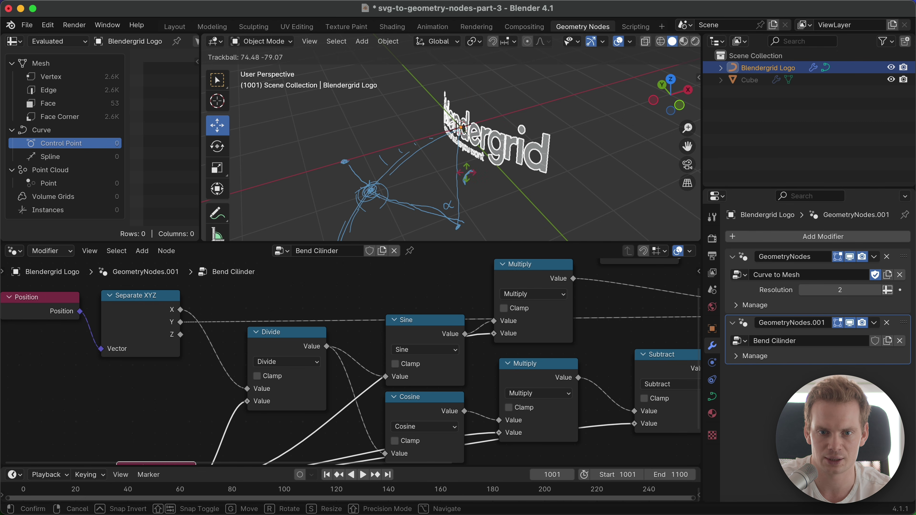
click(536, 147)
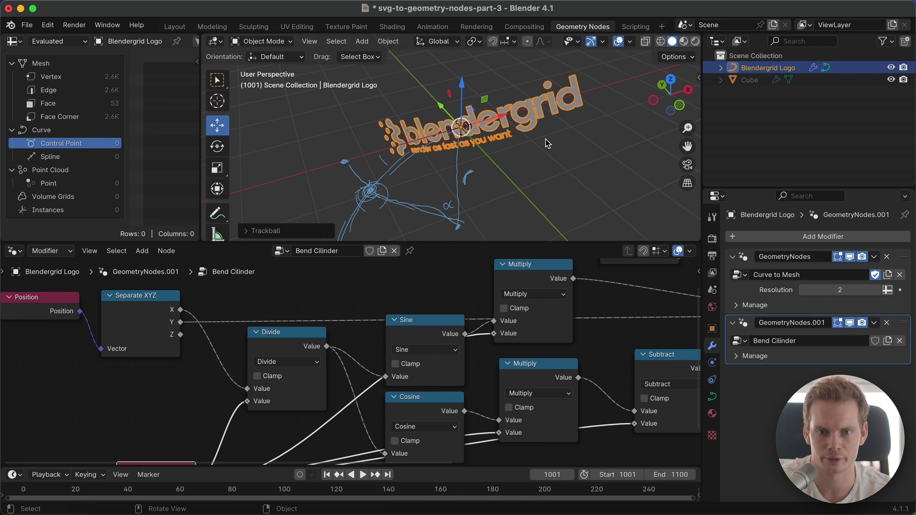
key(s)
click(550, 148)
key(super+space)
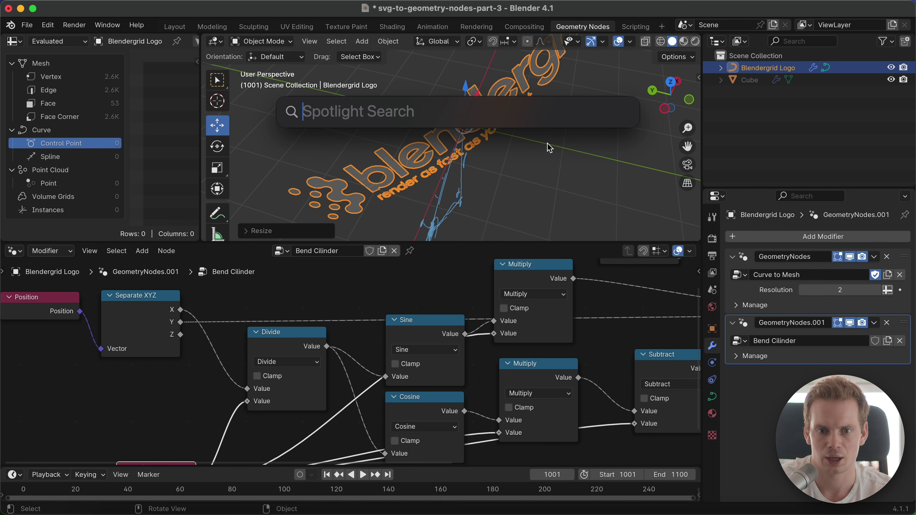
key(Escape)
Set the Radius node's value to 4
middle_drag(538, 112, 588, 131)
scroll(219, 415, down, 5)
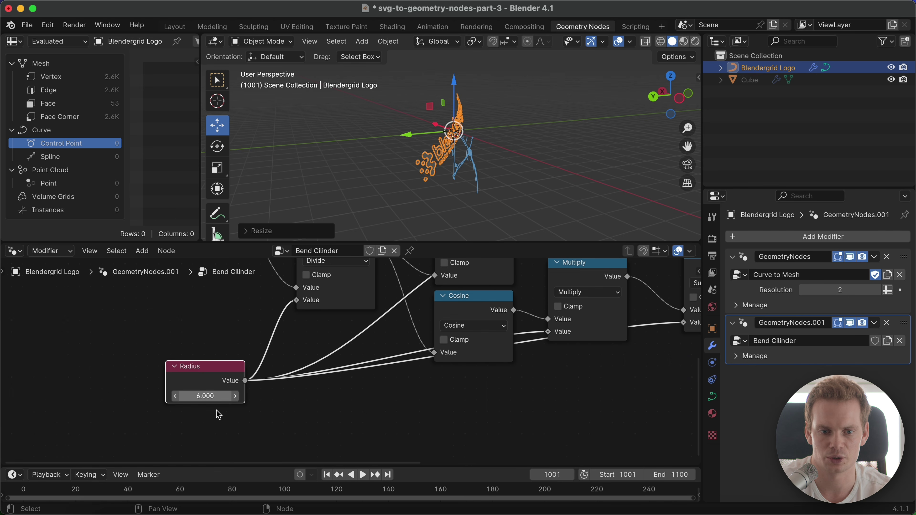
scroll(218, 415, down, 2)
drag(204, 382, 236, 383)
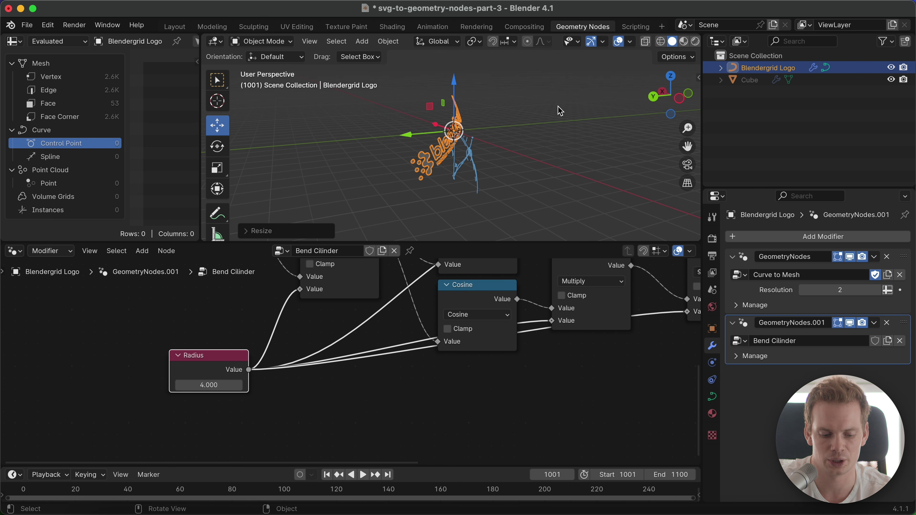
Clear the logo object's rotation, scale and location
key(alt+r)
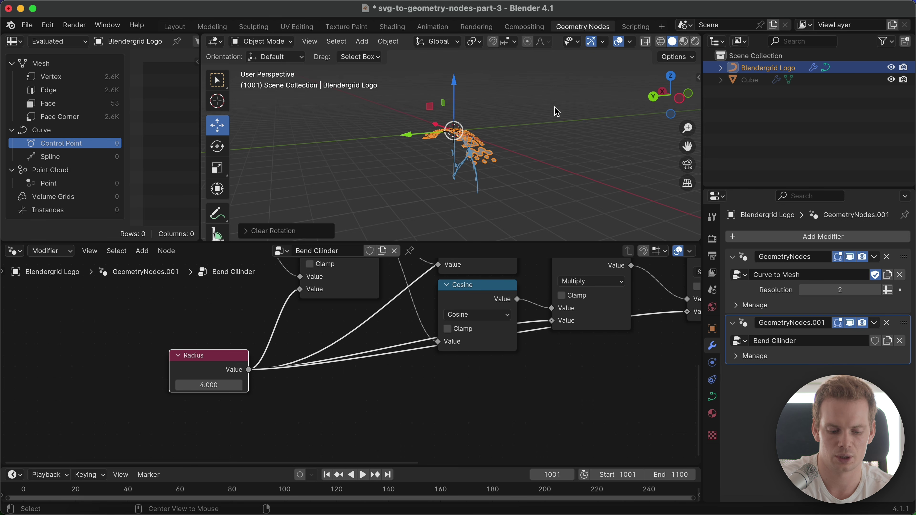
key(alt+s)
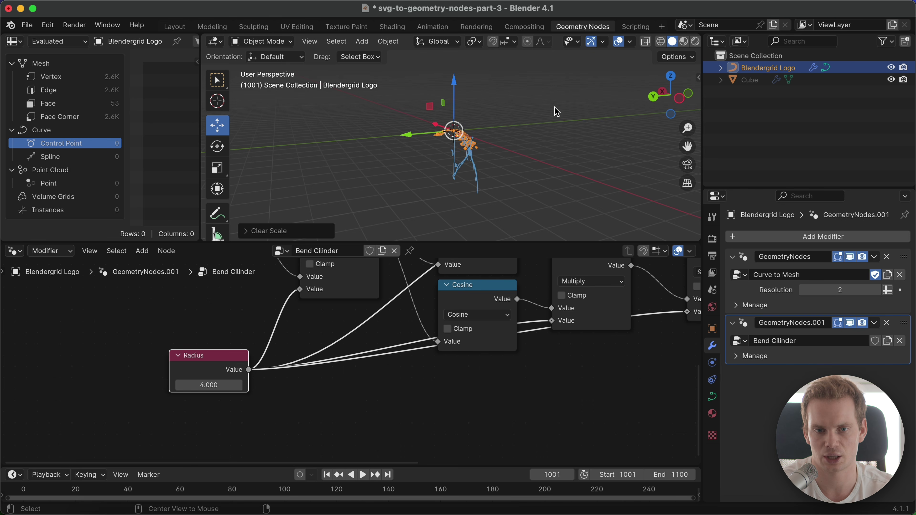
key(alt+g)
middle_drag(515, 198, 497, 130)
key(Home)
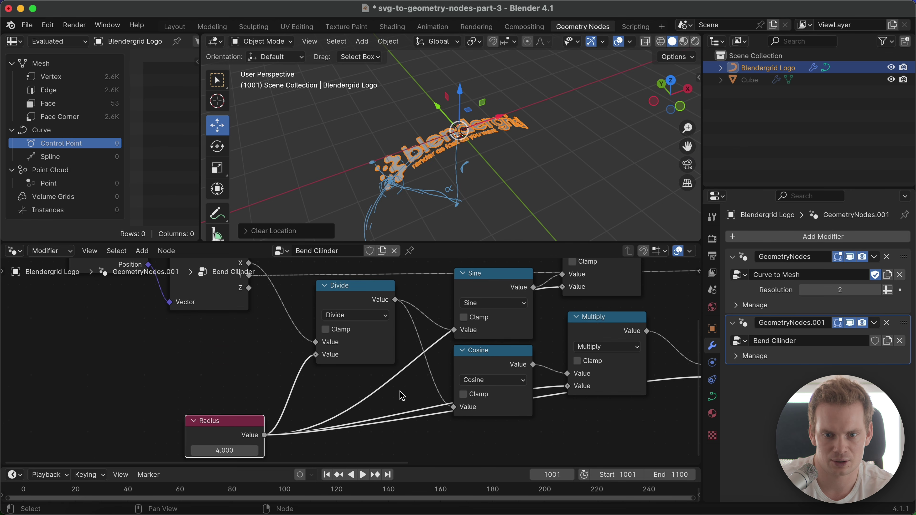
Move the Group Input node close to Set Position and place a duplicate of it beside the Radius node
ctrl+middle_drag(543, 346, 492, 357)
middle_drag(492, 358, 340, 418)
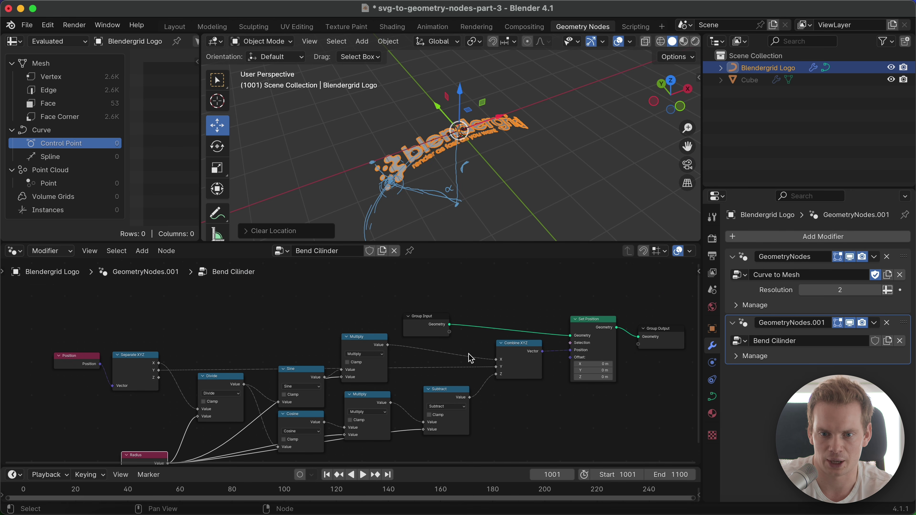
drag(428, 317, 516, 308)
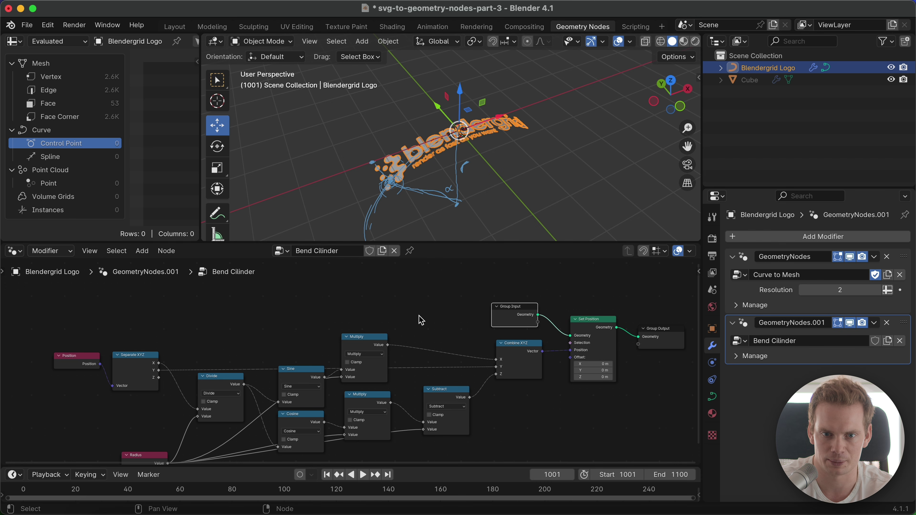
ctrl+middle_drag(419, 317, 215, 461)
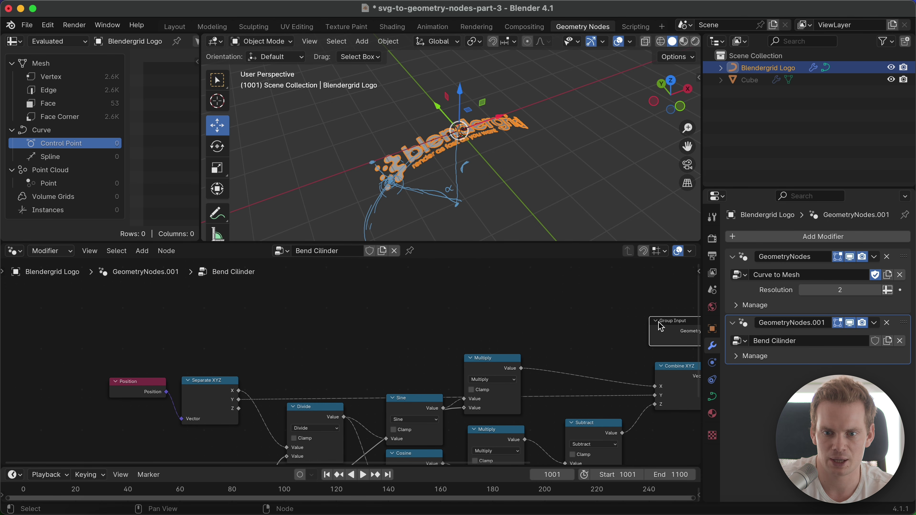
drag(670, 335, 192, 350)
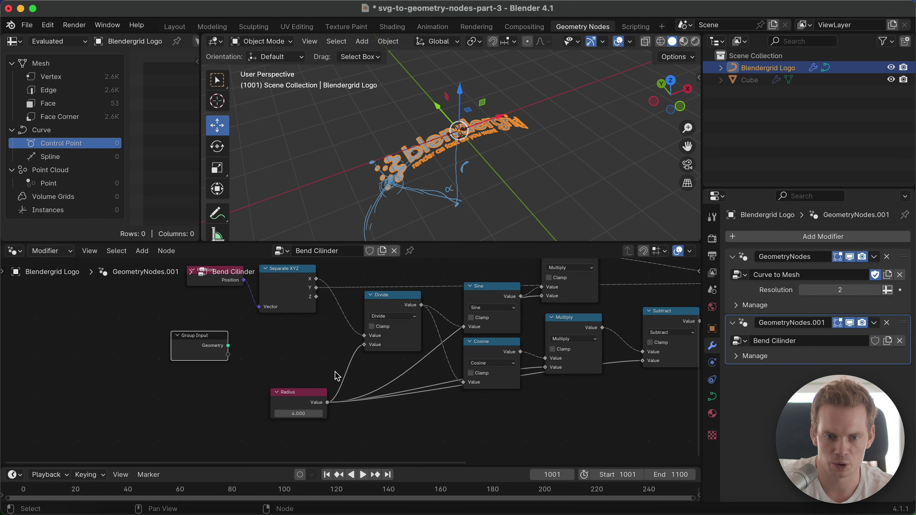
Replace the Radius node with a new Group Input socket feeding all its links through a reroute, deleting the Radius node
shift+right_drag(339, 362, 367, 419)
drag(280, 394, 210, 408)
mouse_move(359, 390)
mouse_down()
mouse_move(230, 356)
mouse_move(357, 381)
mouse_move(360, 391)
mouse_up()
click(236, 417)
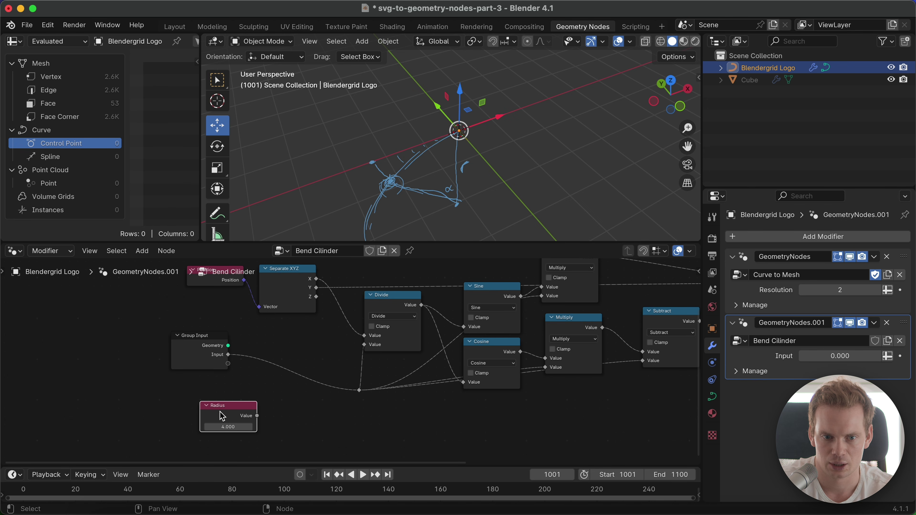
key(x)
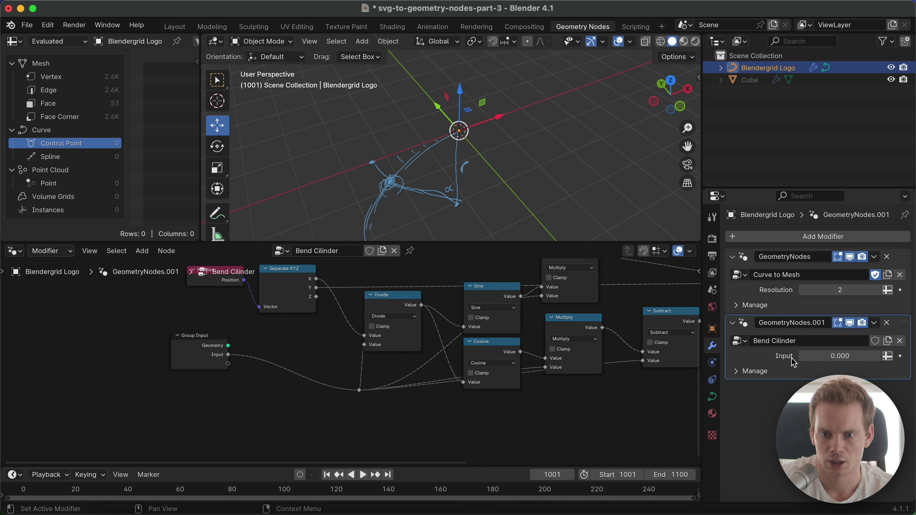
Set the new input value of the Bend Cilinder modifier to 1
click(843, 356)
text(1)
key(Return)
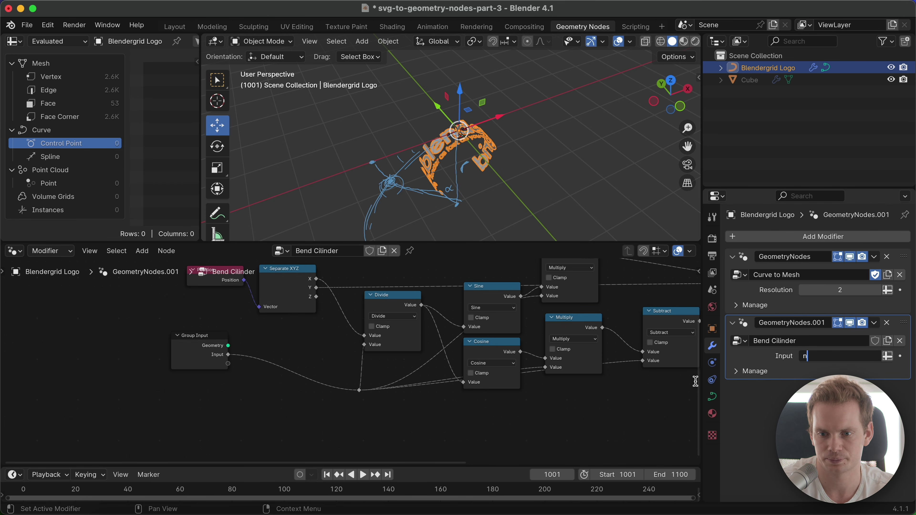
key(Escape)
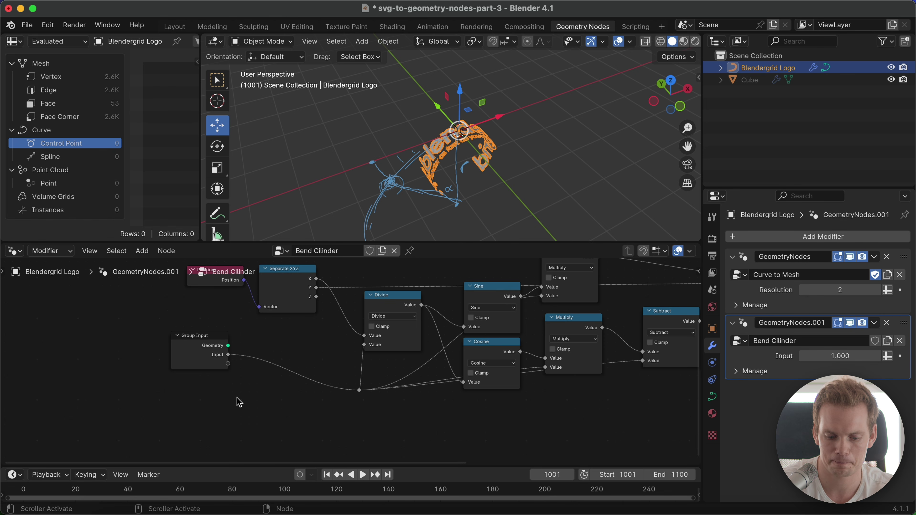
Rename the node group's new input socket from Input to Radius
key(n)
click(620, 316)
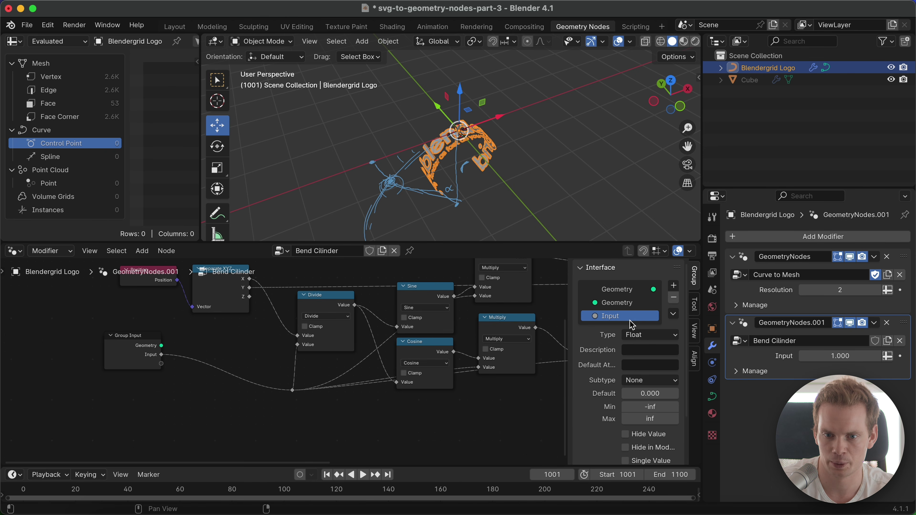
double_click(639, 315)
text(Ra)
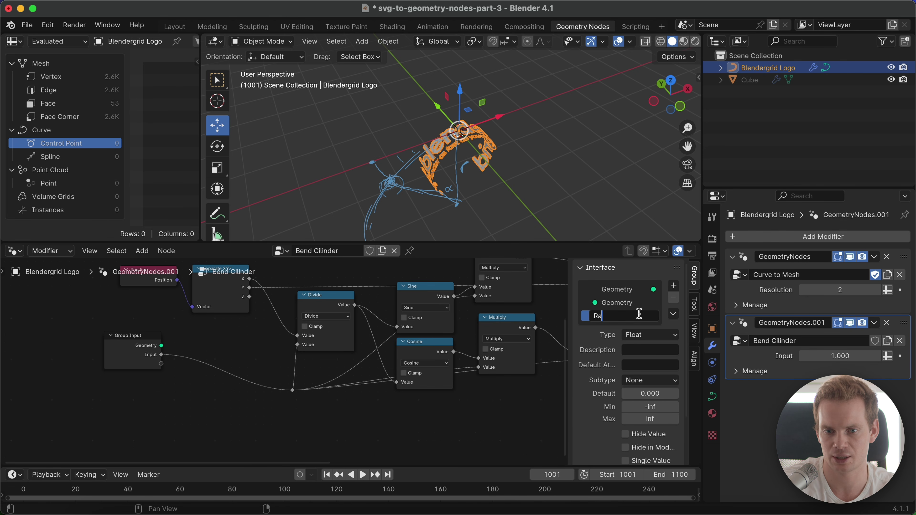
text(dius)
key(Return)
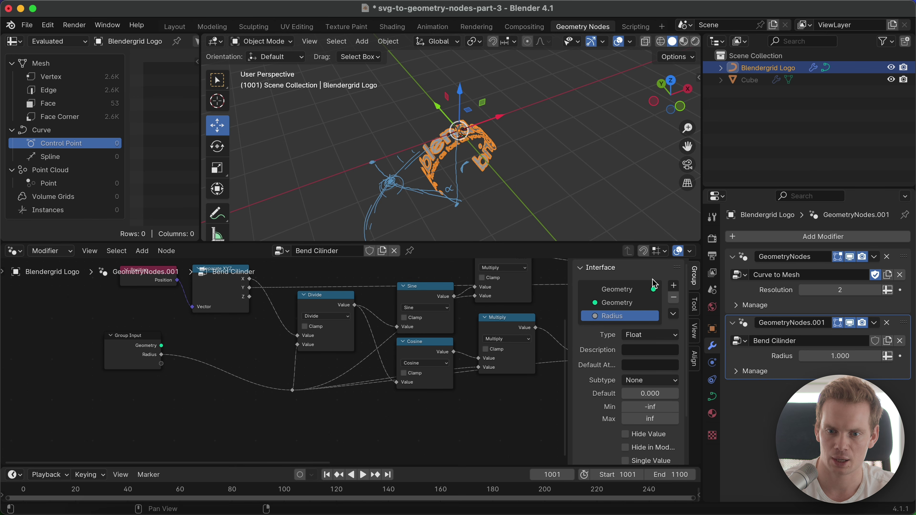
Give the Radius input the Distance subtype with a minimum of 0 and a default of 1
click(647, 380)
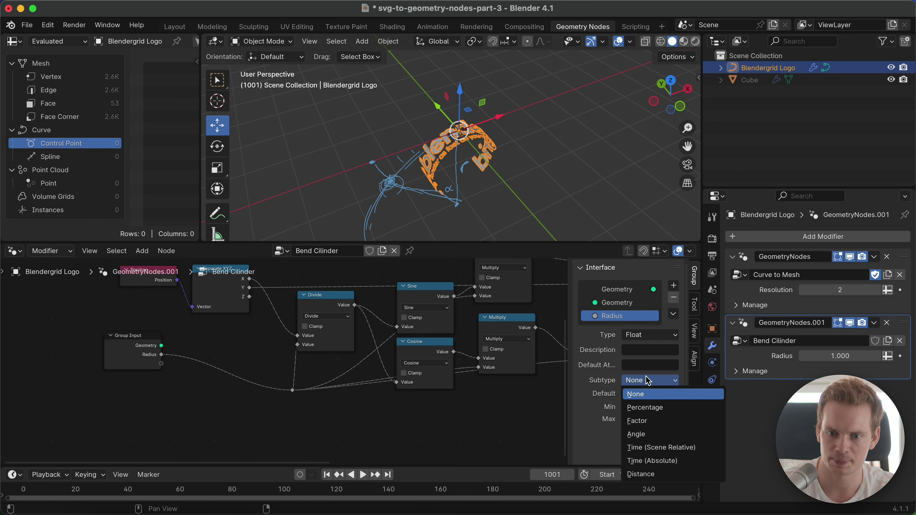
click(645, 474)
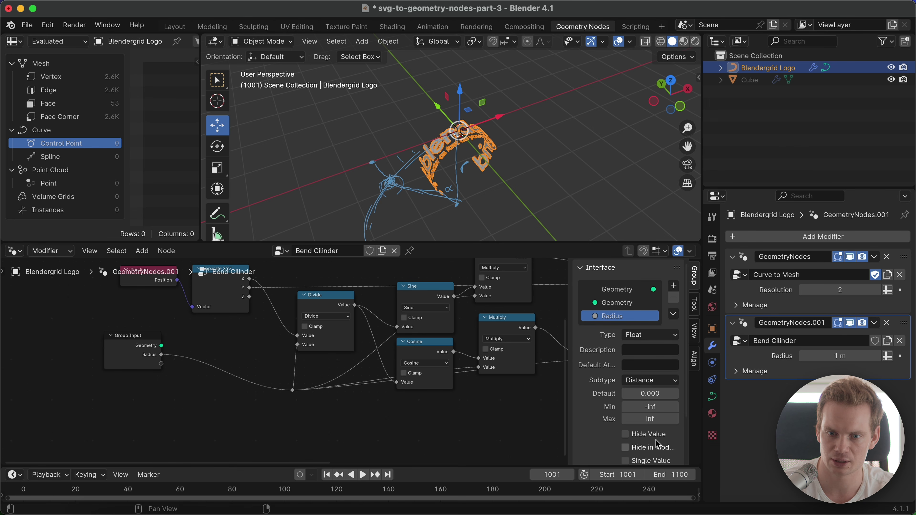
click(655, 407)
text(0)
key(Return)
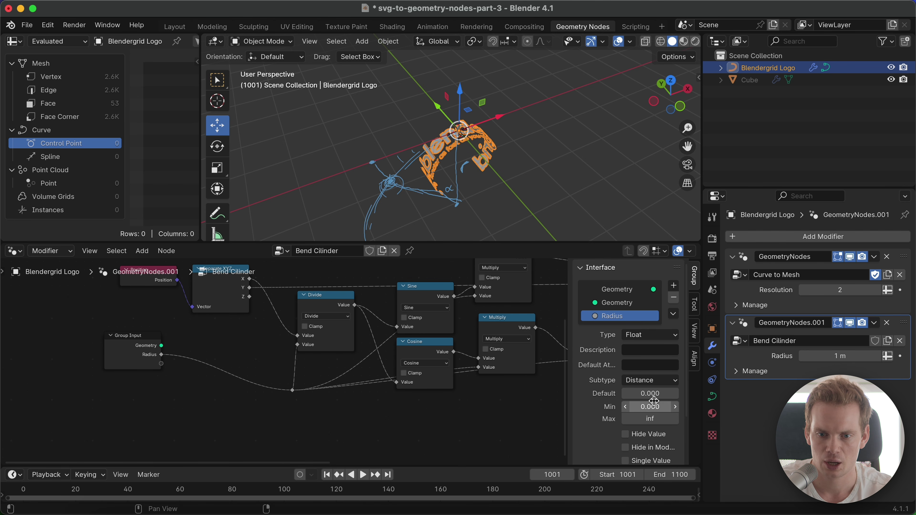
click(659, 392)
text(1)
key(Return)
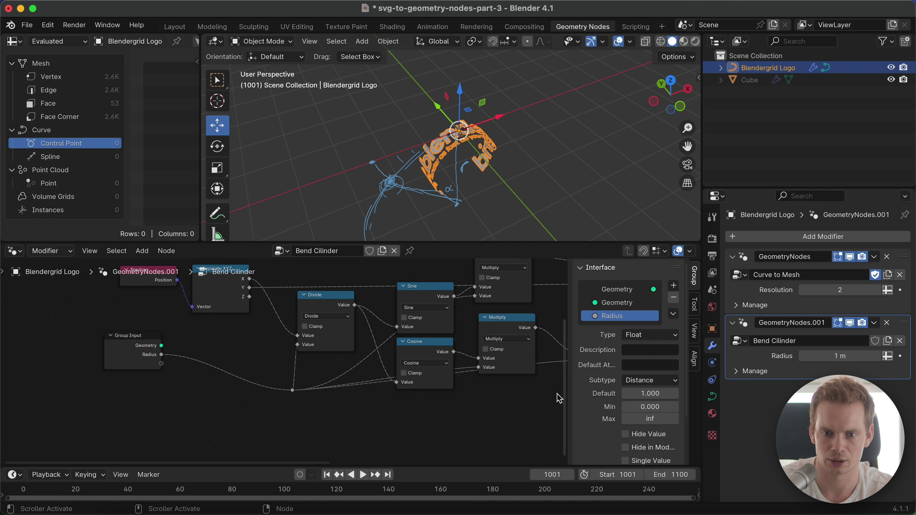
key(n)
scroll(512, 368, right, 8)
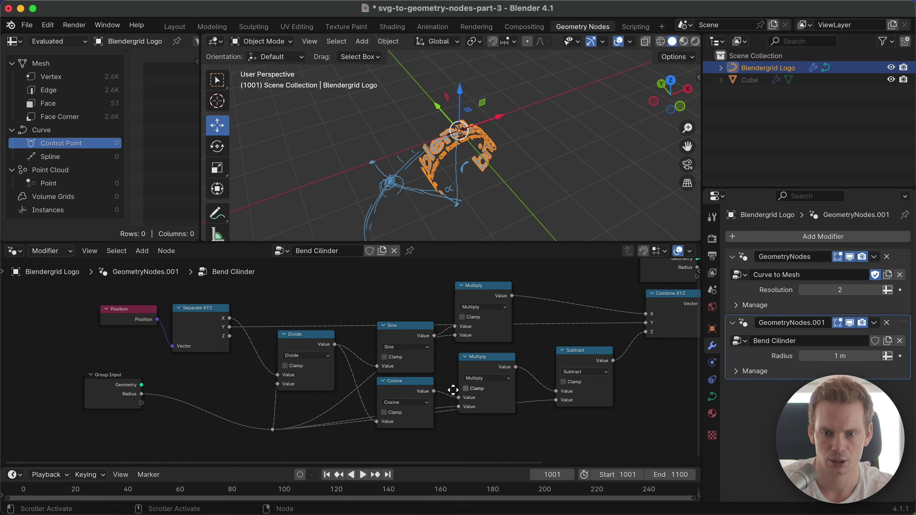
scroll(458, 174, up, 3)
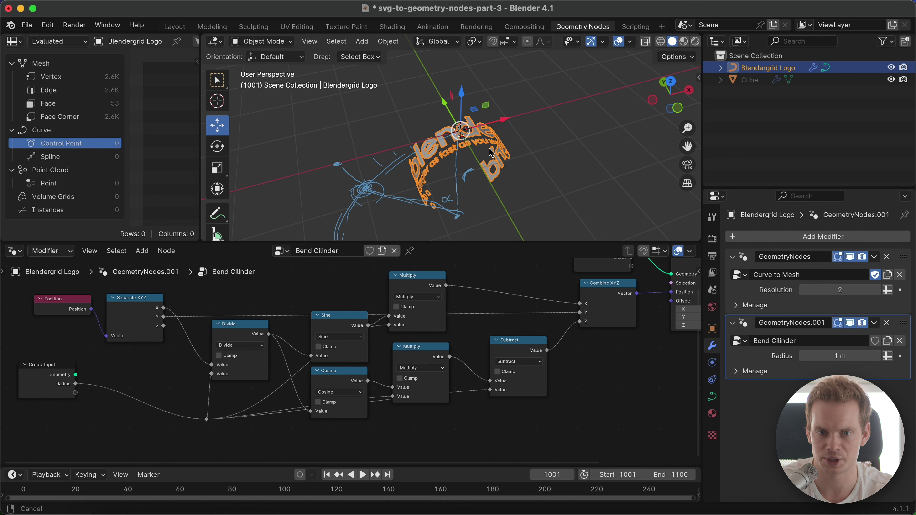
Try a Radius of 1.56 m on the bend modifier and rotate the logo 90° about the global X axis
mouse_move(849, 355)
mouse_down()
mouse_move(821, 349)
mouse_move(872, 352)
mouse_move(865, 353)
mouse_up()
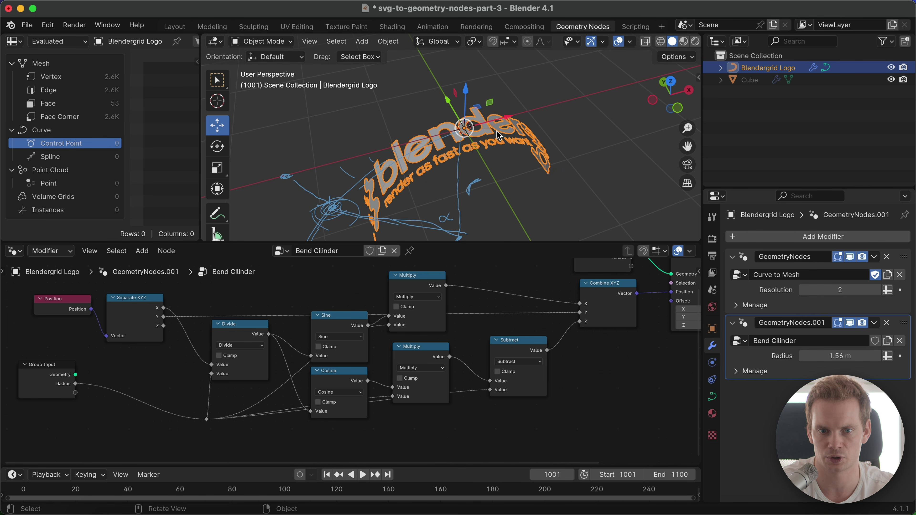
key(r)
key(r)
click(509, 138)
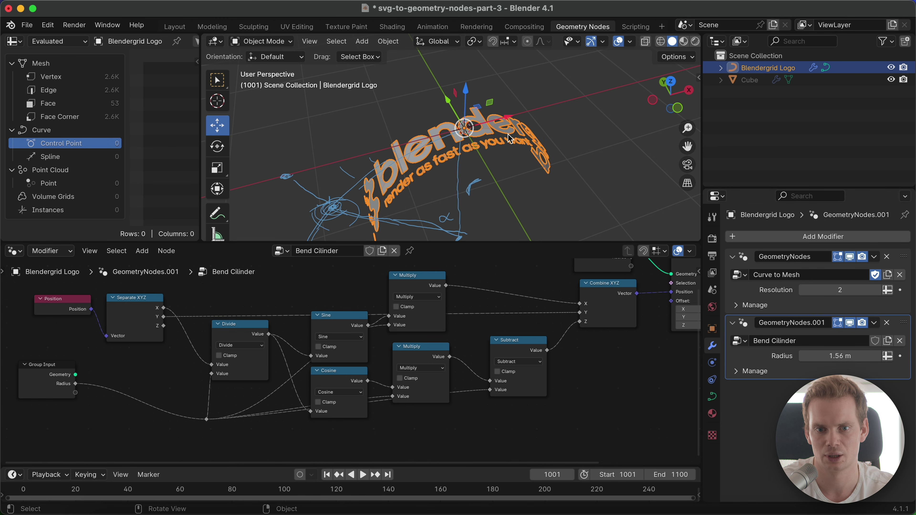
key(r)
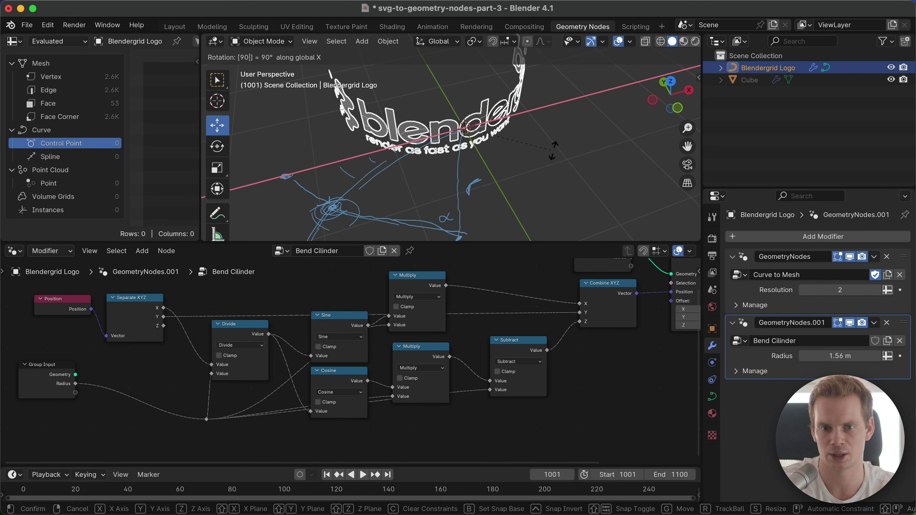
click(556, 155)
middle_drag(556, 155, 532, 150)
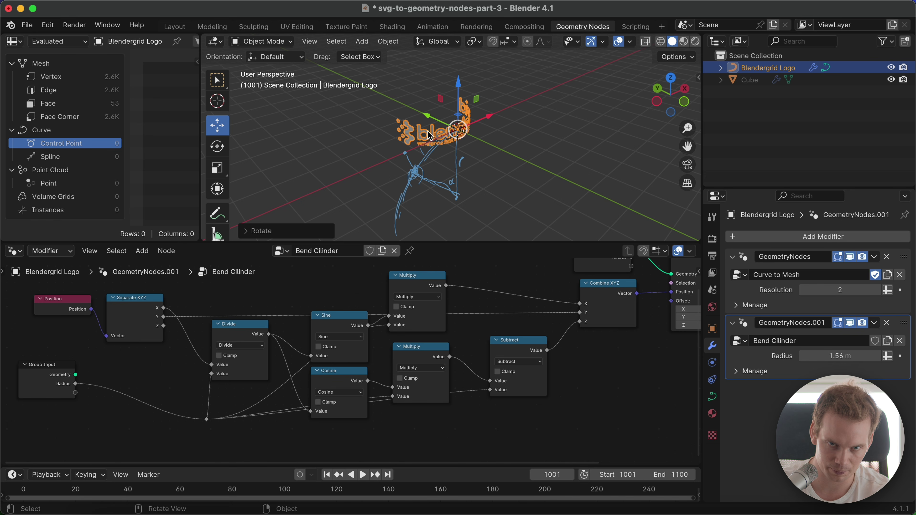
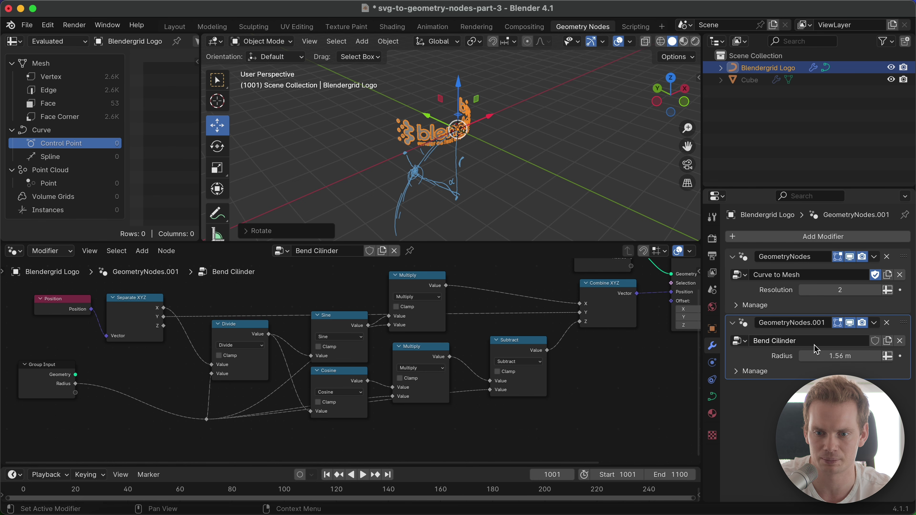
Rename the node group Bend Cilinder Radius and set the modifier's Radius to 1 m
click(349, 250)
click(349, 251)
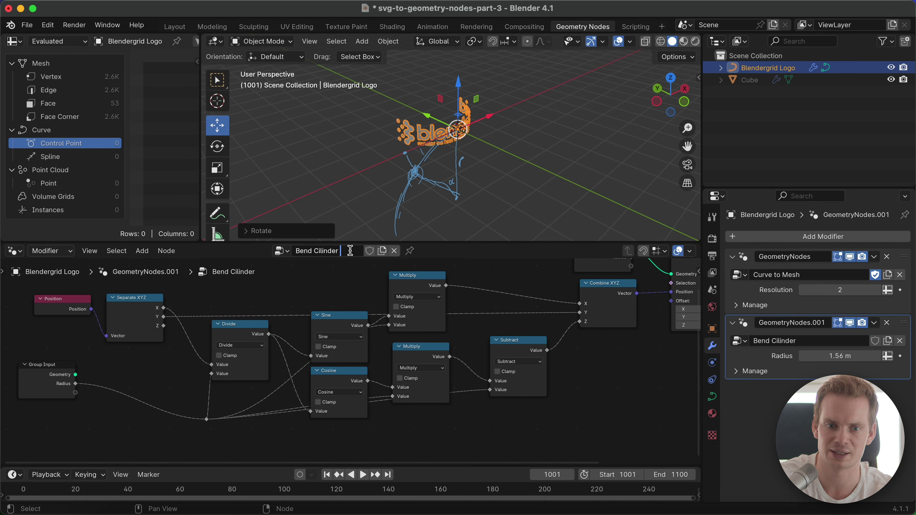
text(Rad)
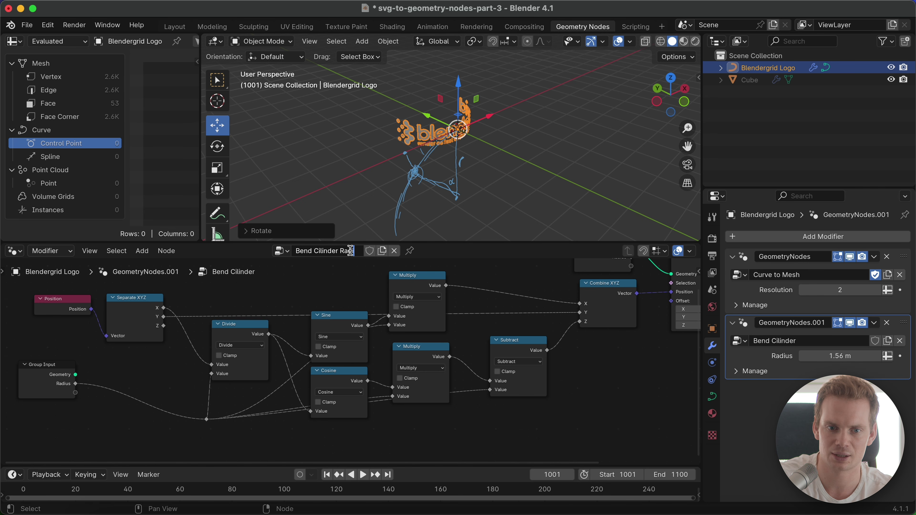
text(ius)
key(Return)
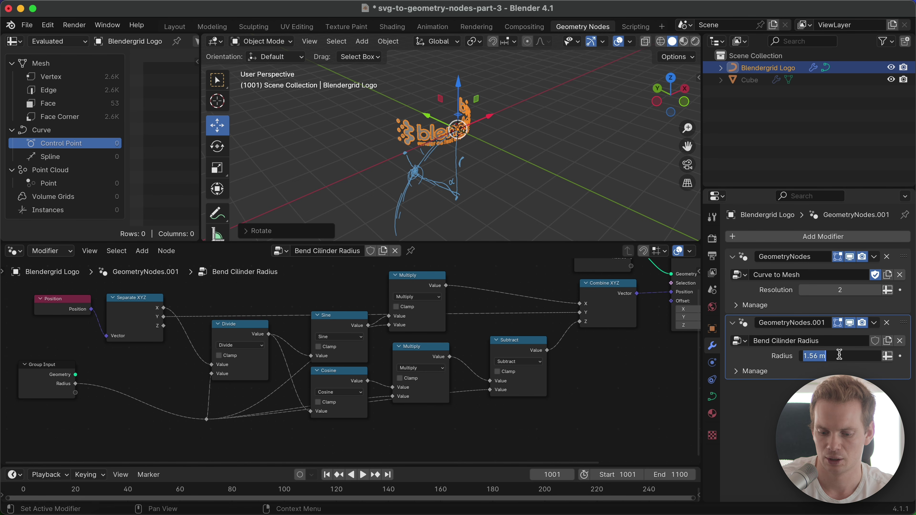
drag(839, 355, 839, 355)
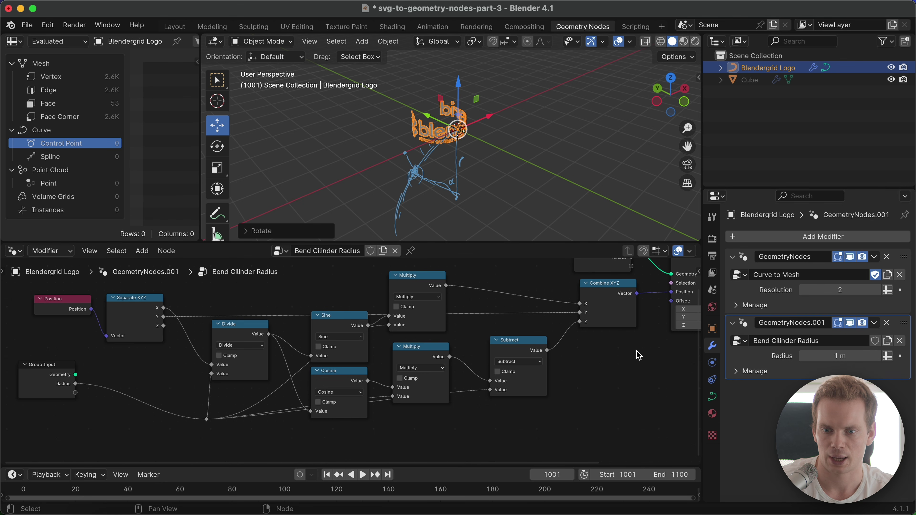
Give the Bend Cilinder Radius node group a fake user so it stays saved in the file
click(383, 251)
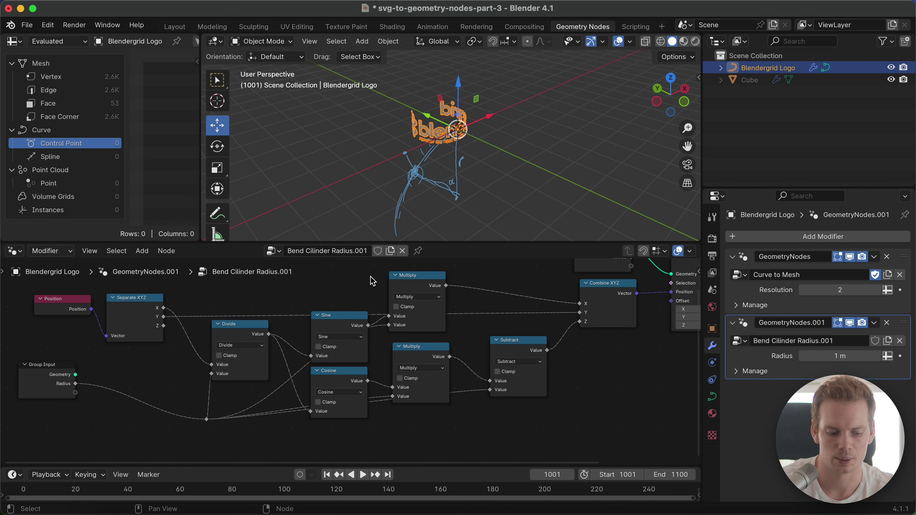
key(super+z)
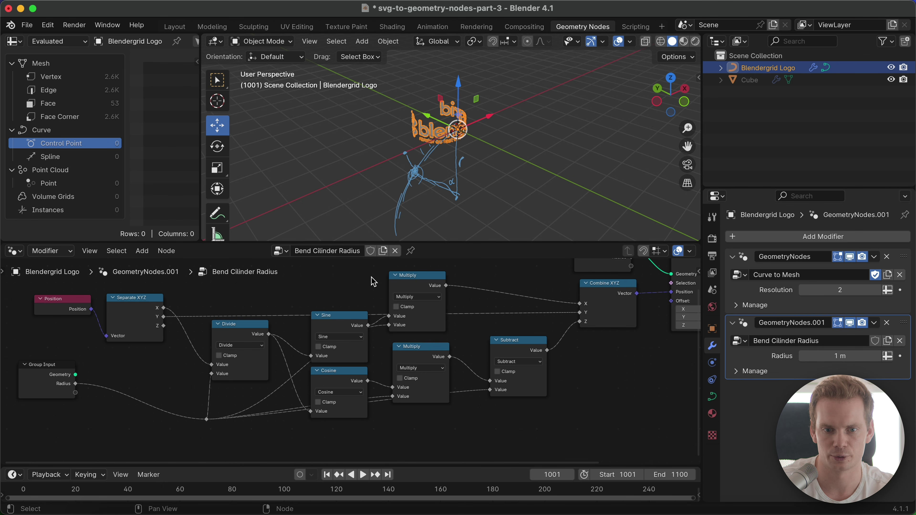
click(875, 341)
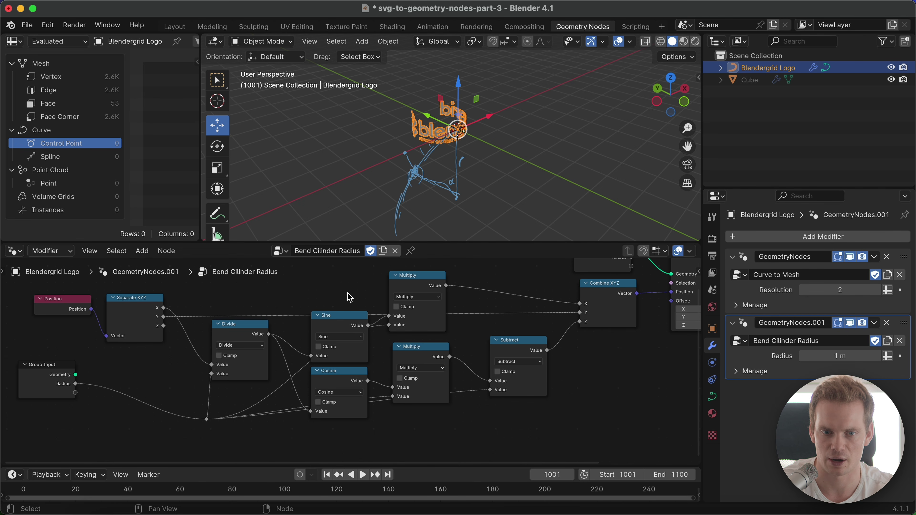
Duplicate the Bend Cilinder Radius node group and name the copy Bend Cilinder Object
click(383, 250)
click(341, 254)
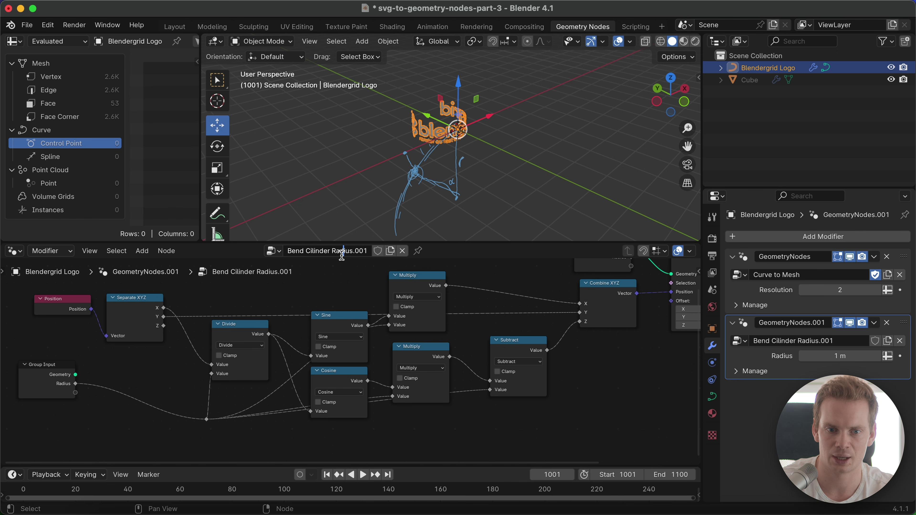
drag(332, 254, 380, 251)
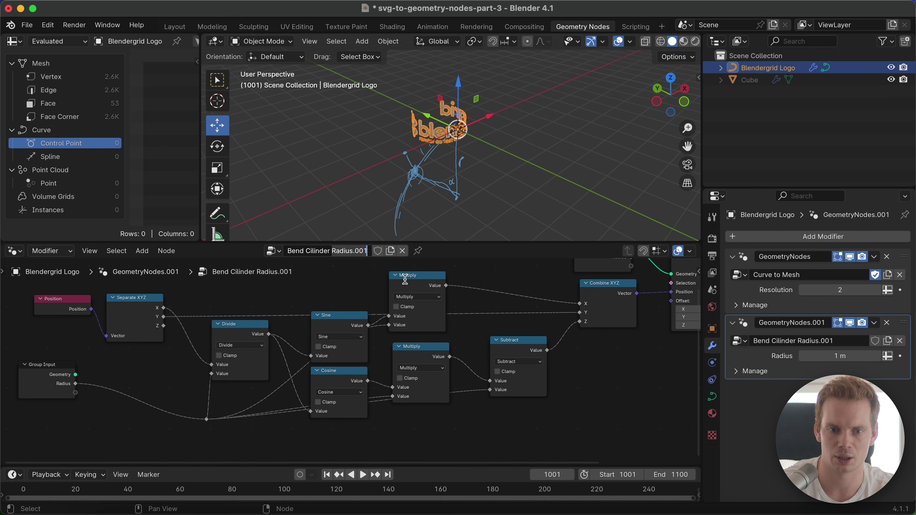
key(BackSpace)
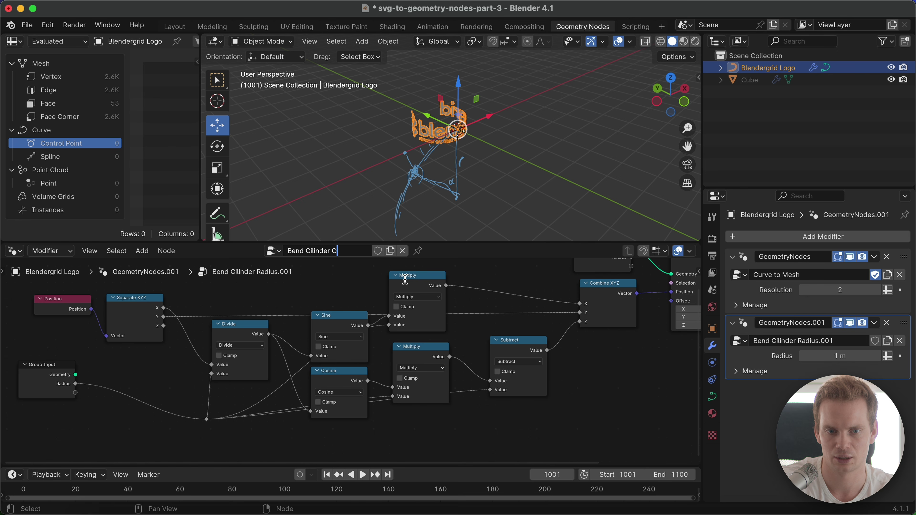
text(Object)
key(Return)
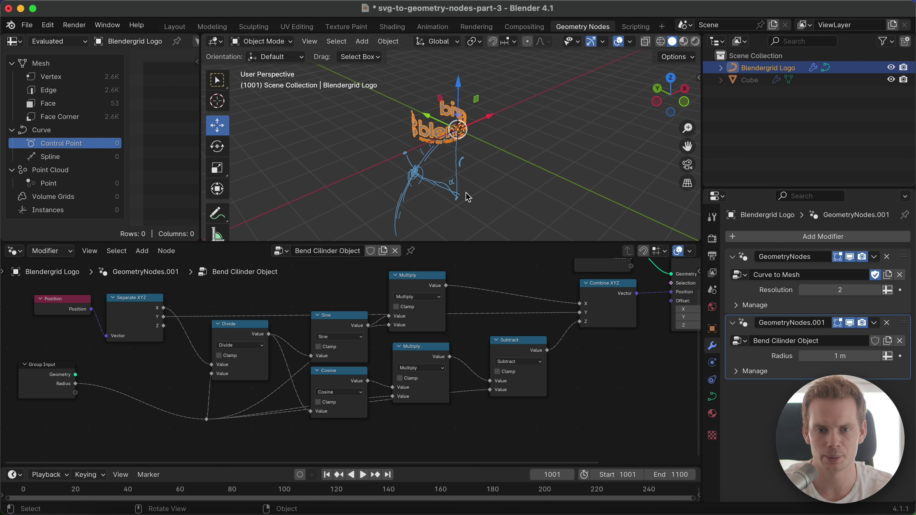
text(rx)
text(90)
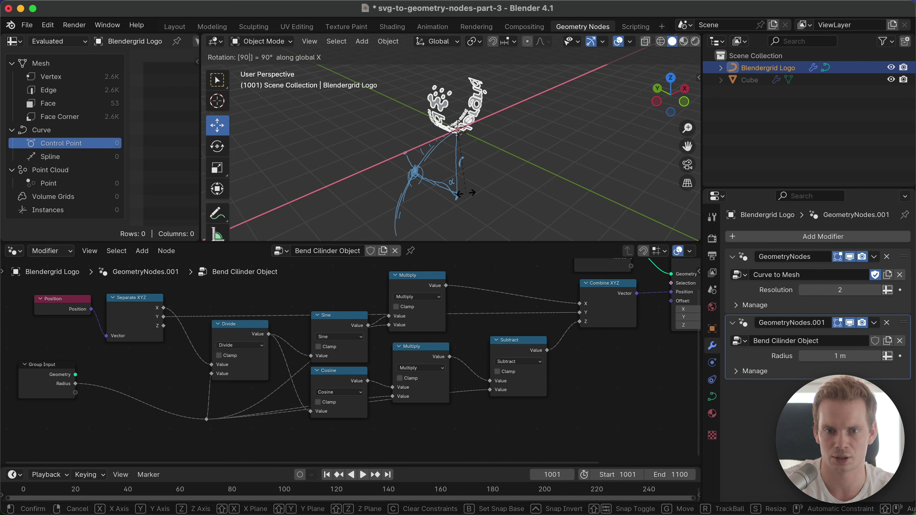
key(Return)
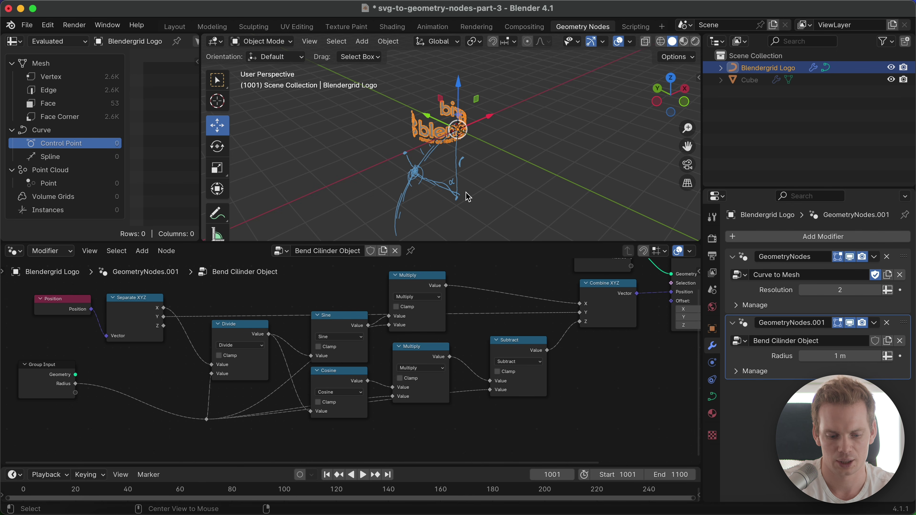
Clear the rotation and scale of the Blendergrid Logo object
key(alt+r)
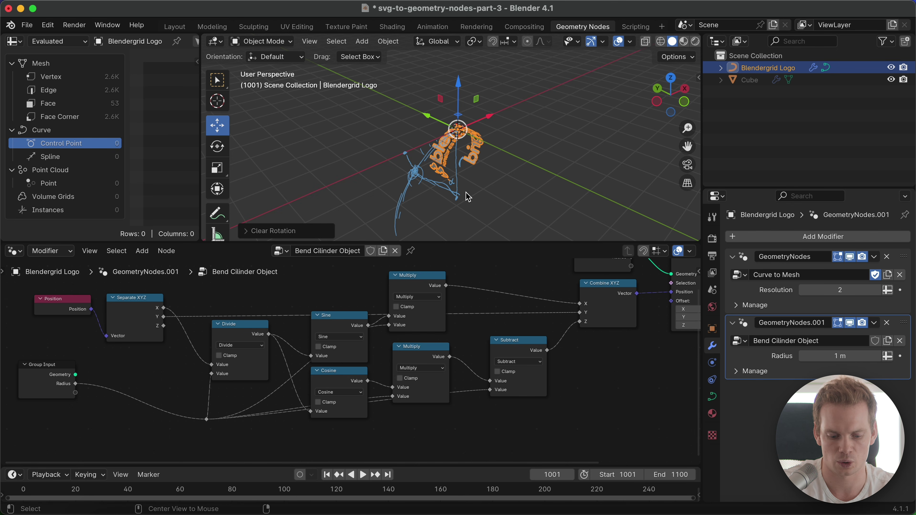
key(alt+s)
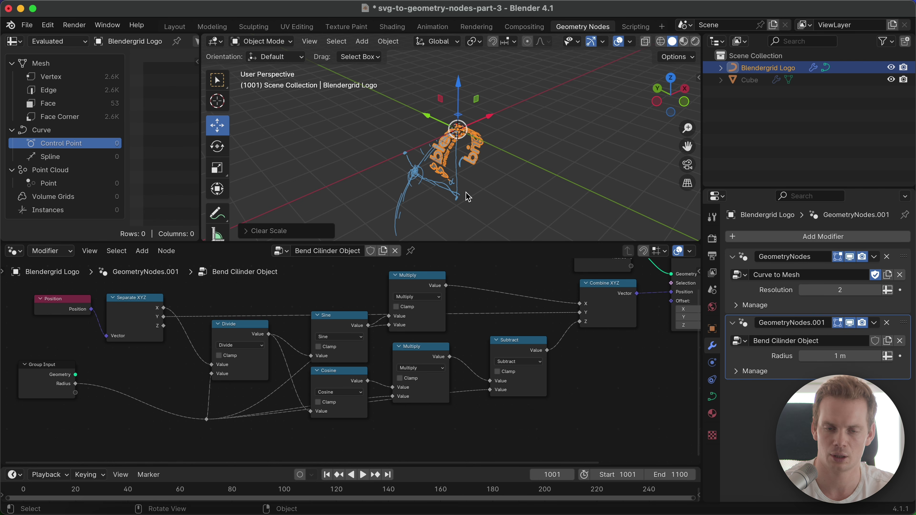
Add a sphere empty at the origin in front view and set its display size to 0.2 m
key(KP_1)
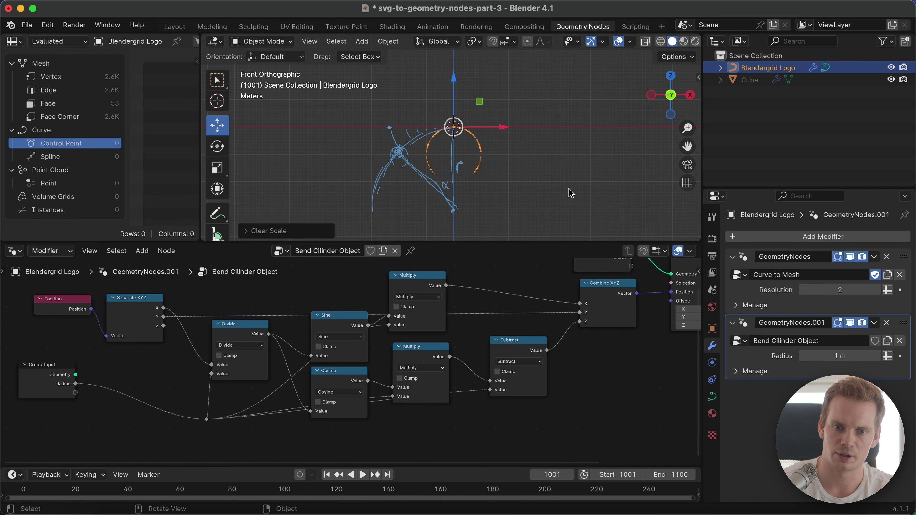
key(shift+a)
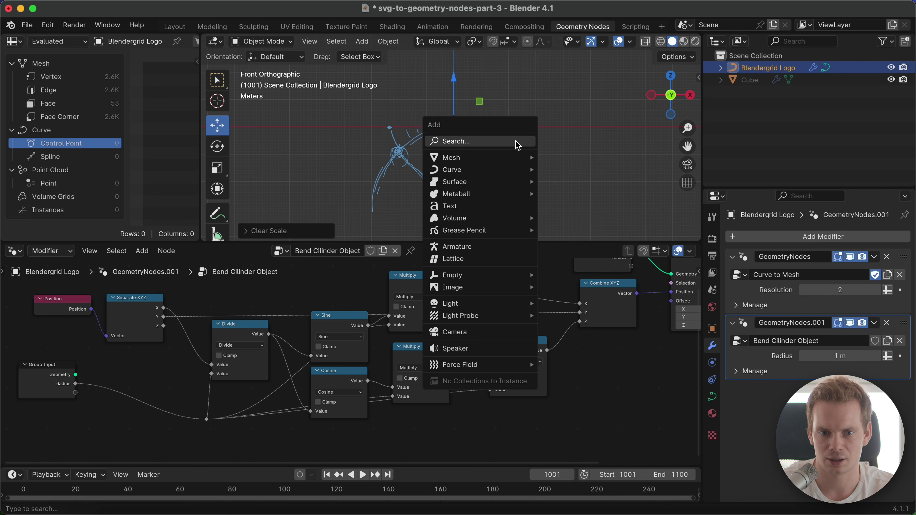
mouse_move(502, 276)
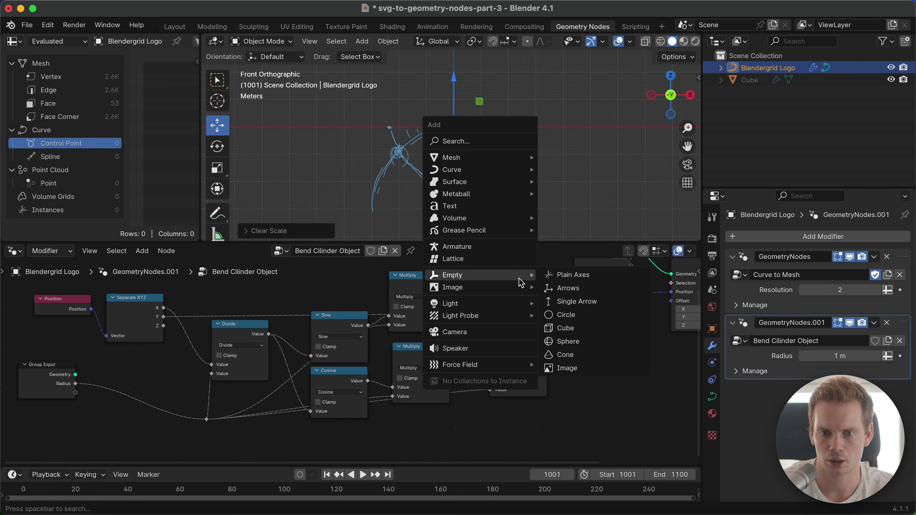
click(568, 341)
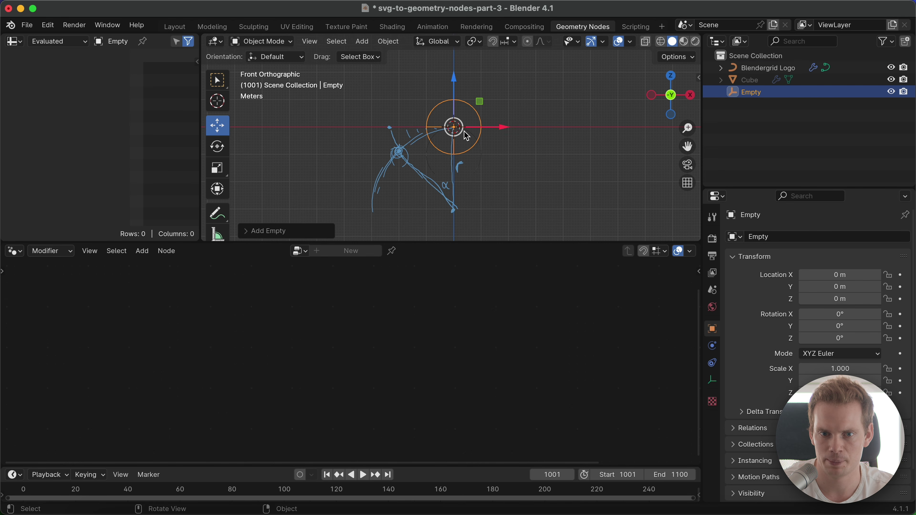
click(713, 381)
click(835, 266)
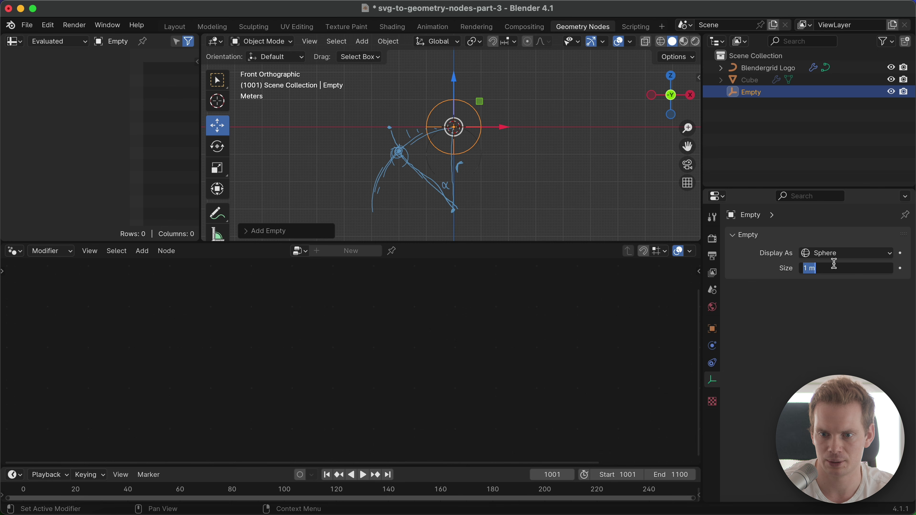
text(0.2)
key(Return)
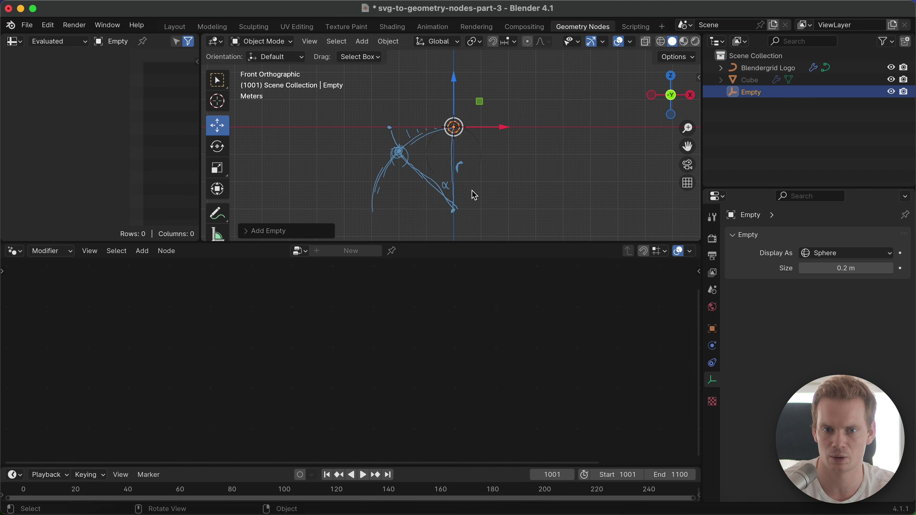
Move the empty straight down along Z to the centre point of the sketched arc and rename it Bend Center
drag(456, 83, 462, 206)
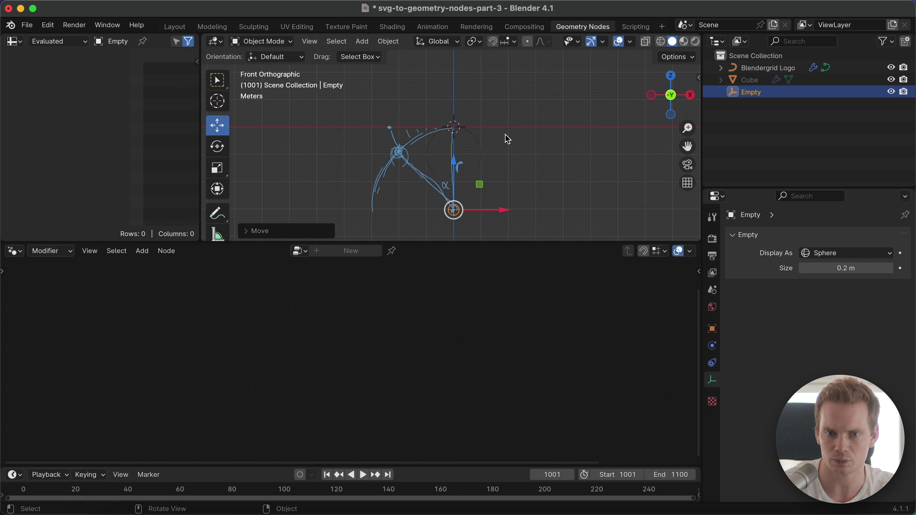
double_click(756, 92)
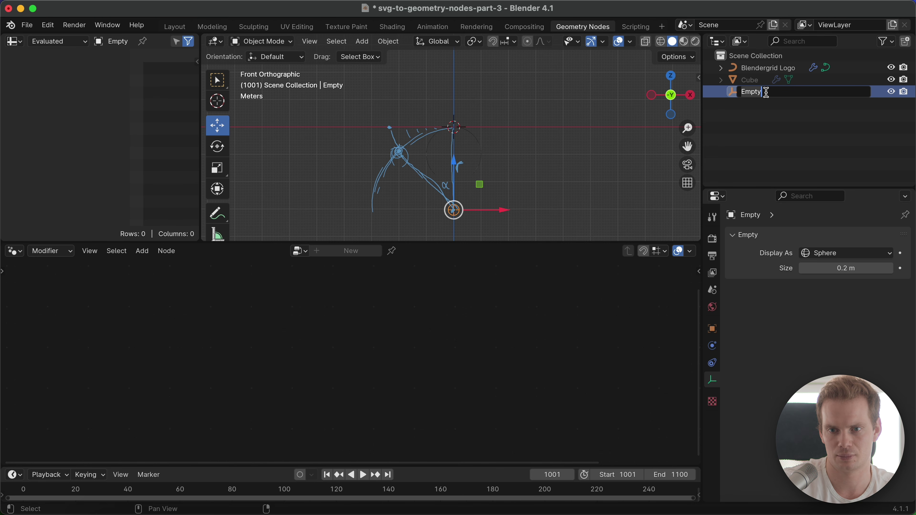
text(Benc Center)
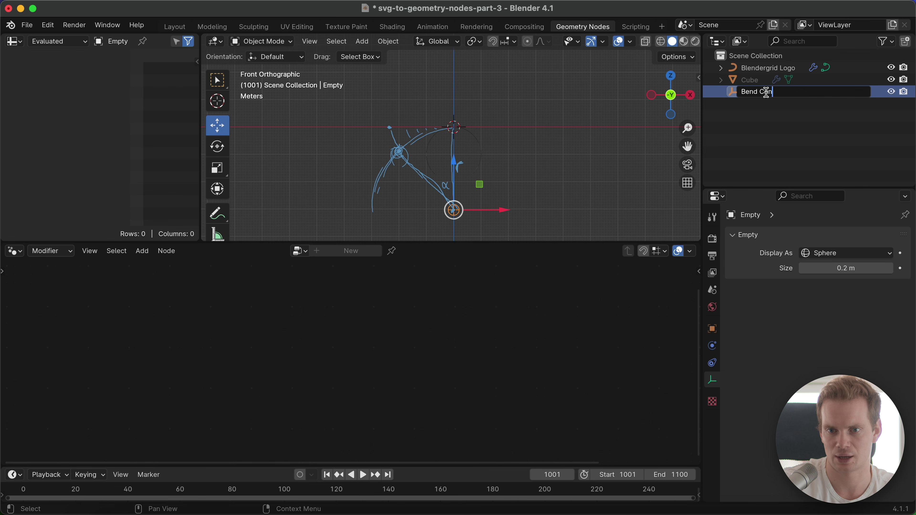
key(Return)
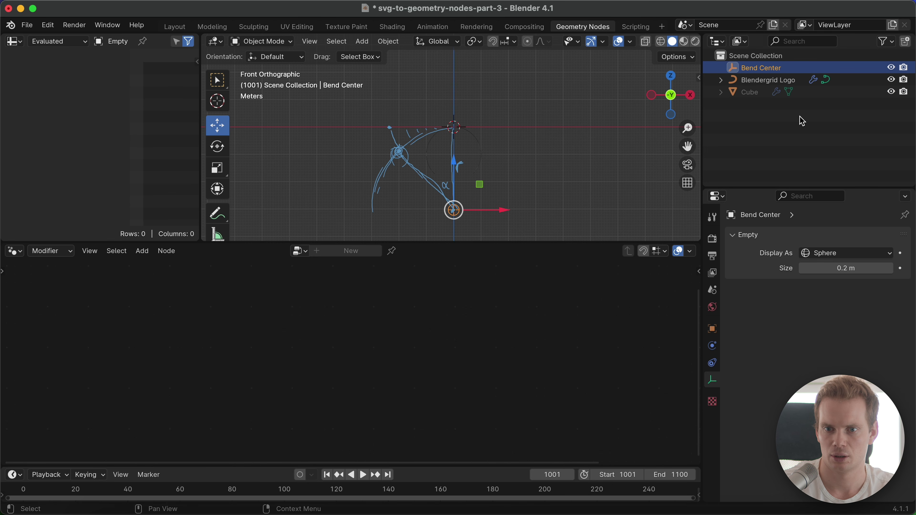
Delete the Group Input node that feeds the Radius in the Blendergrid Logo's Bend Cilinder Object node group
click(783, 82)
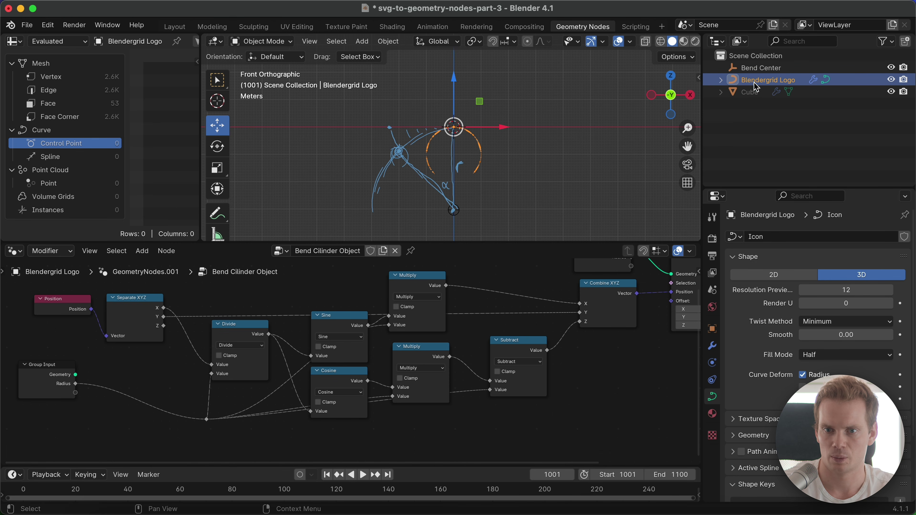
middle_drag(212, 373, 267, 369)
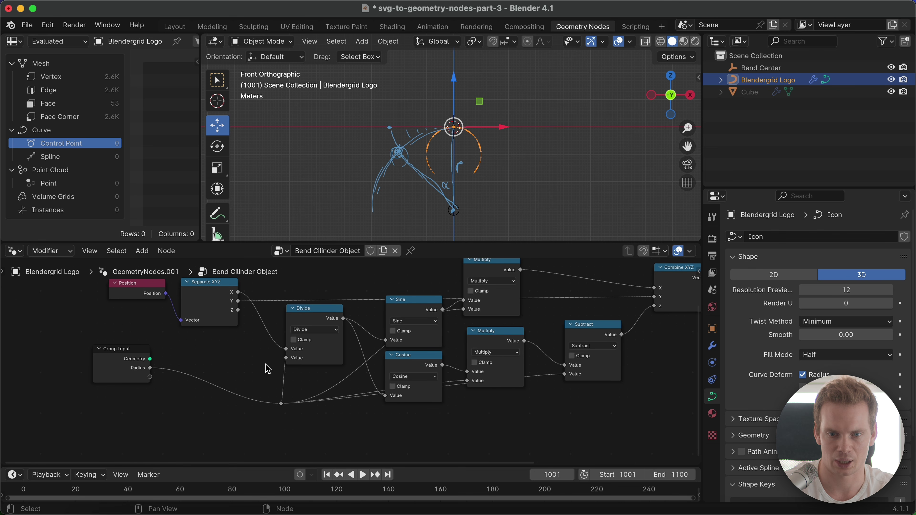
click(141, 382)
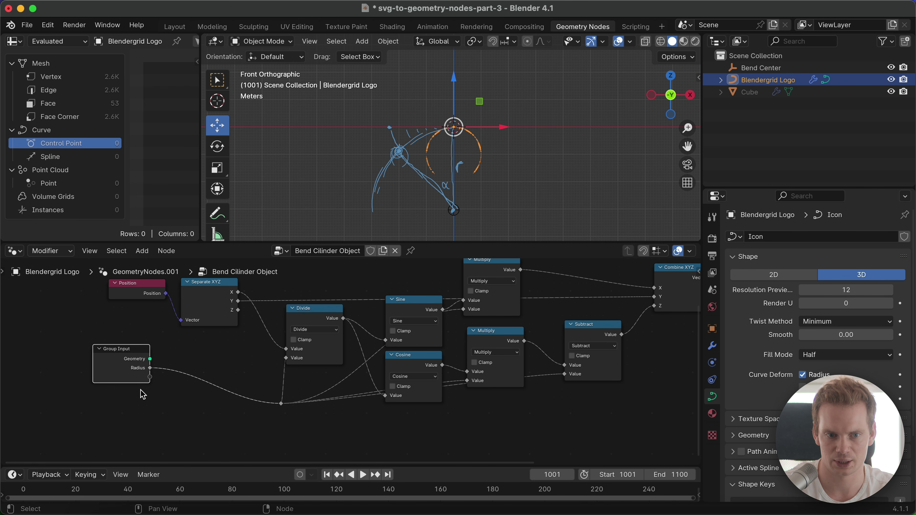
key(x)
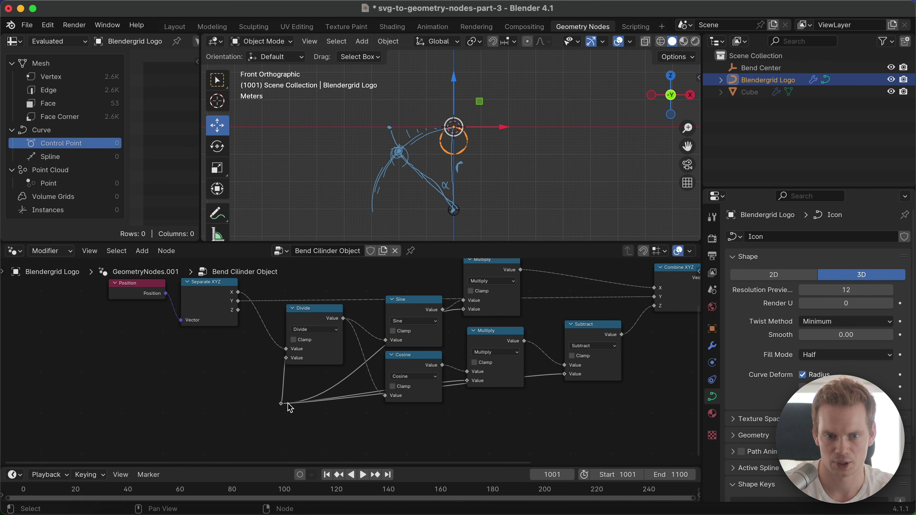
Move the Radius reroute point clear of the Divide node and add an Object Info node just before it
mouse_move(282, 403)
mouse_down()
mouse_move(274, 393)
mouse_move(263, 401)
mouse_up()
key(g)
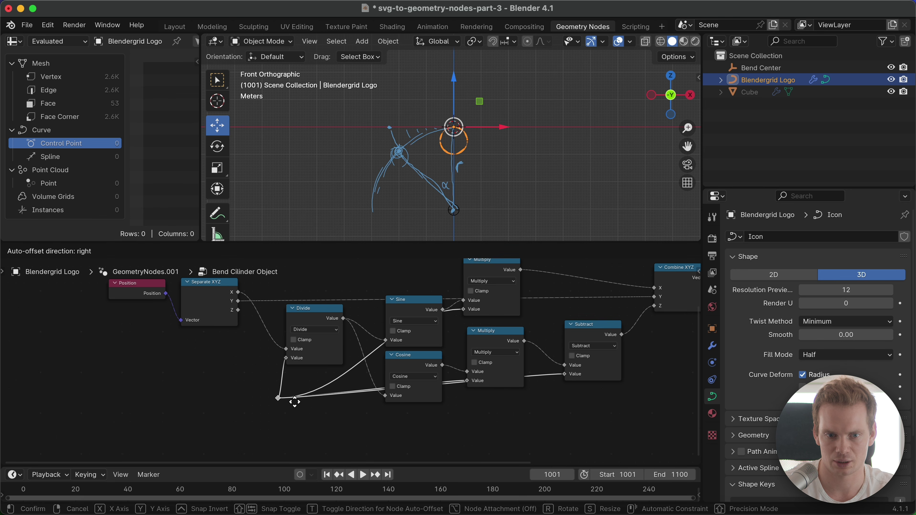
click(282, 399)
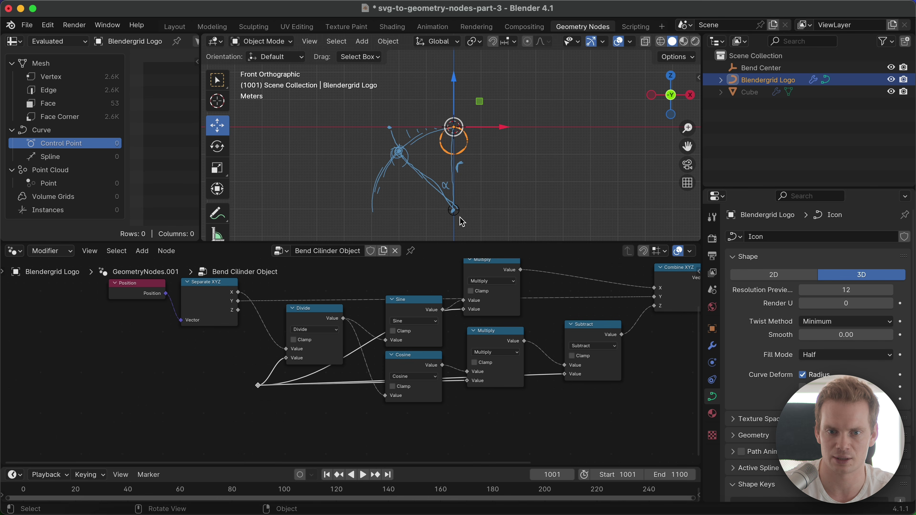
key(shift+a)
mouse_move(187, 389)
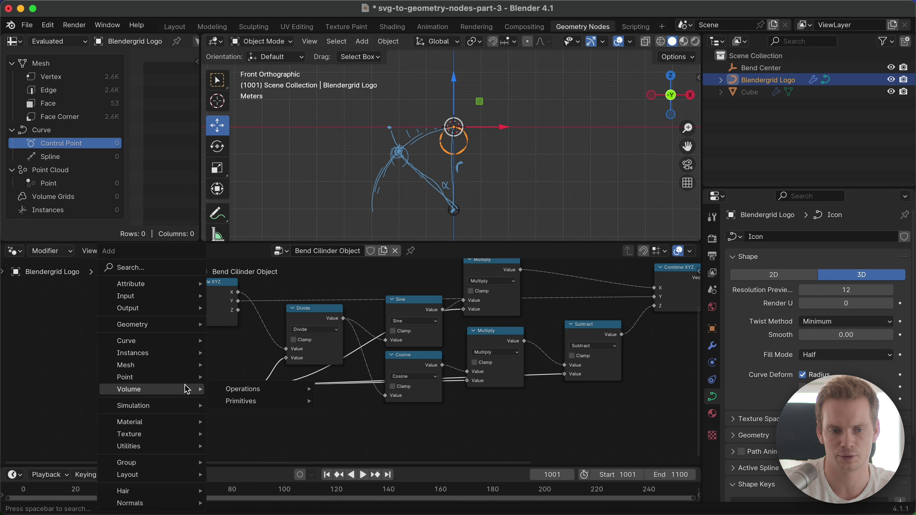
text(object)
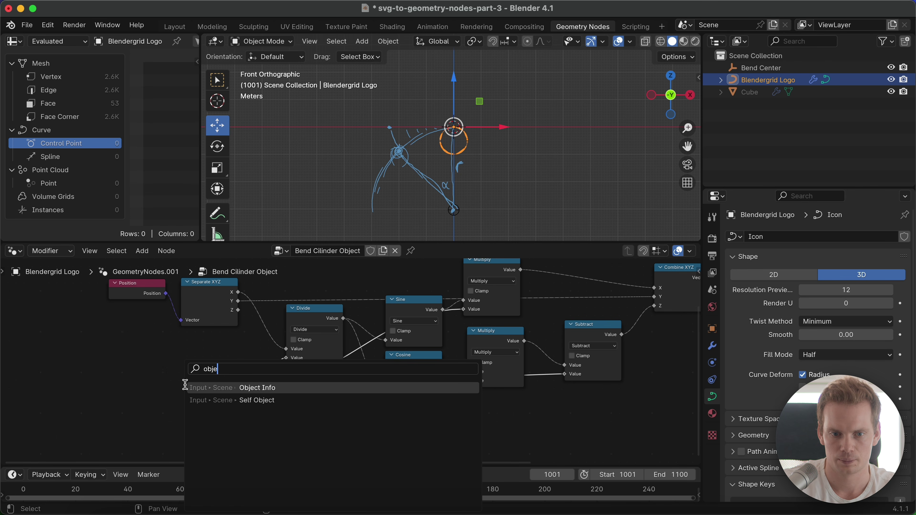
key(Return)
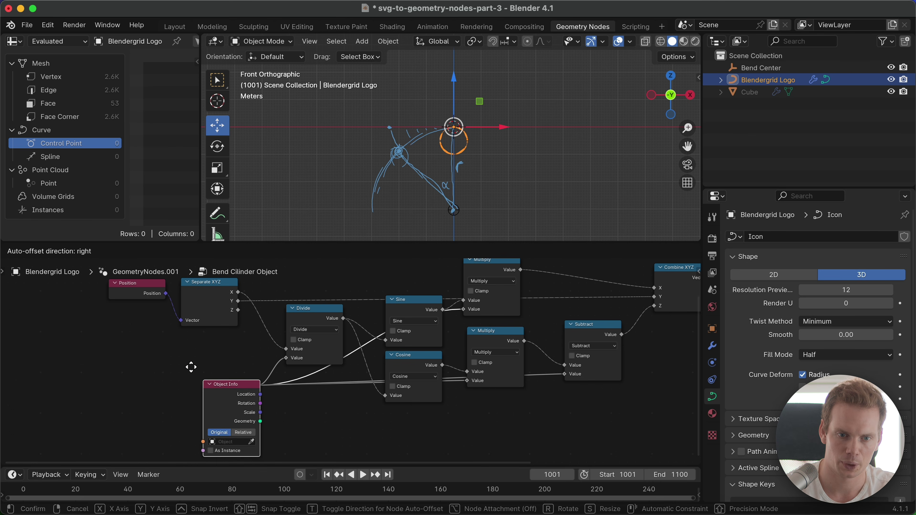
click(190, 360)
Place a duplicate of the Group Input node ahead of the Object Info node
key(Home)
click(531, 297)
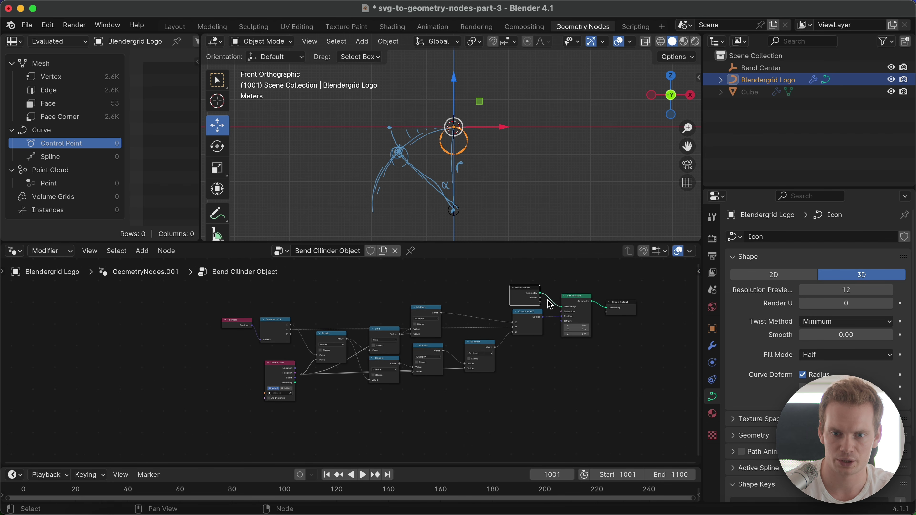
key(g)
click(225, 403)
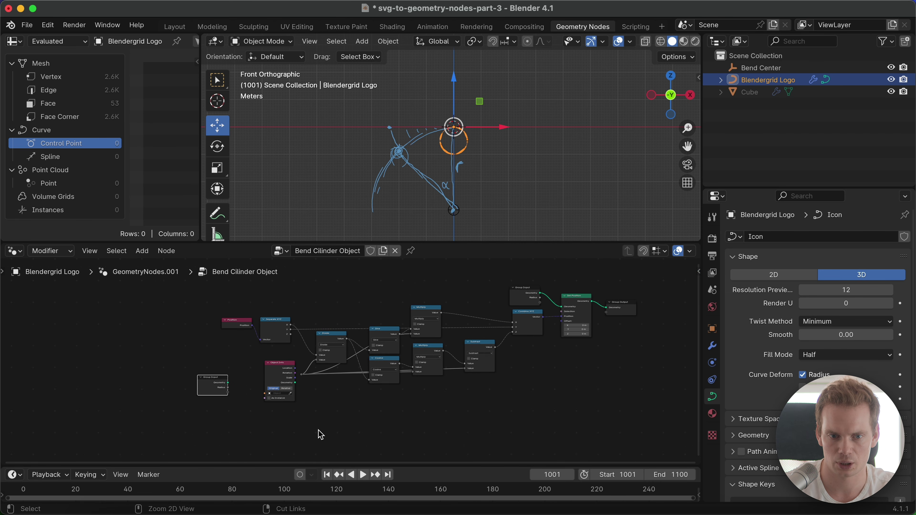
Remove the Radius input from the Bend Cilinder Object node group's interface
scroll(350, 363, up, 2)
scroll(396, 357, up, 2)
key(n)
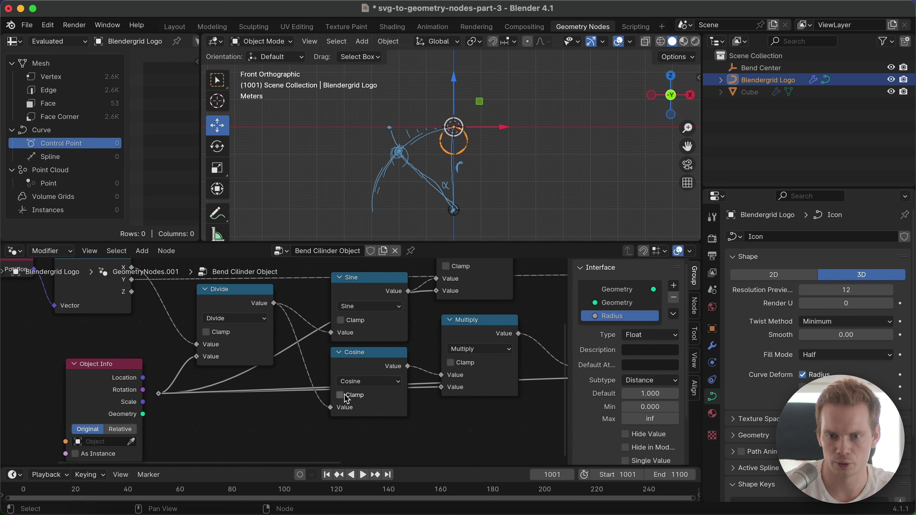
click(673, 297)
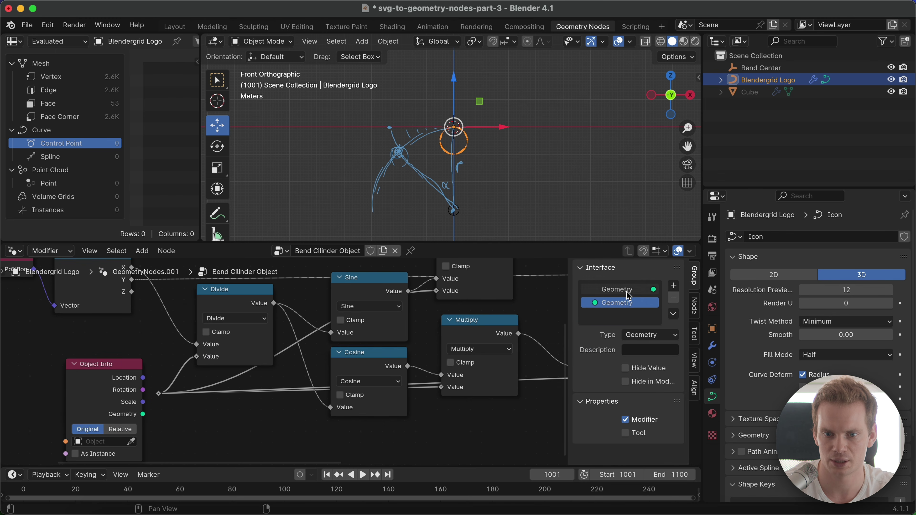
click(281, 251)
click(320, 257)
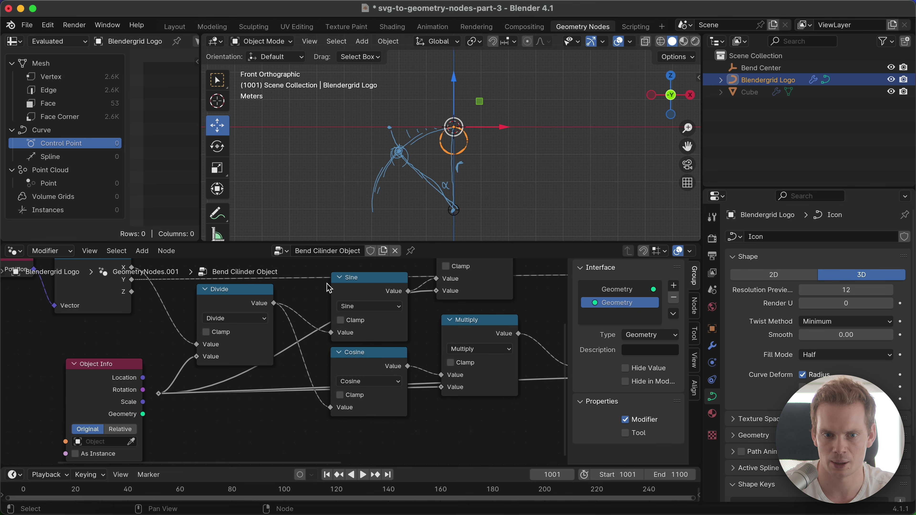
Expose the Object Info node's Object socket through the duplicated Group Input and assign Bend Center to it in the modifier
middle_drag(272, 393, 483, 364)
drag(165, 385, 179, 378)
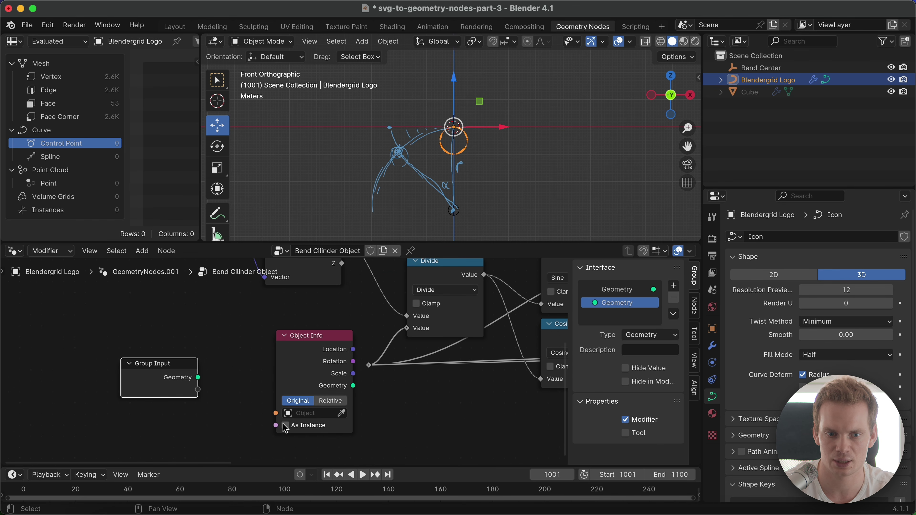
drag(276, 413, 198, 390)
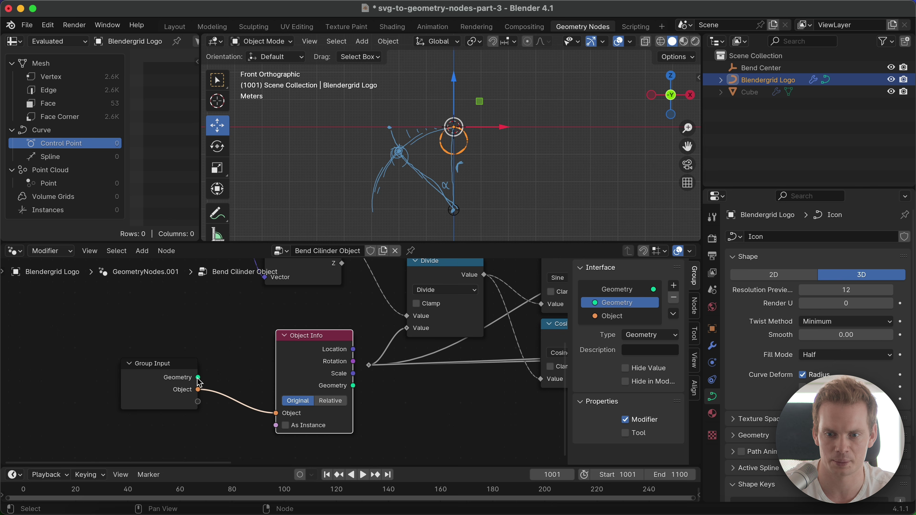
click(172, 396)
click(711, 345)
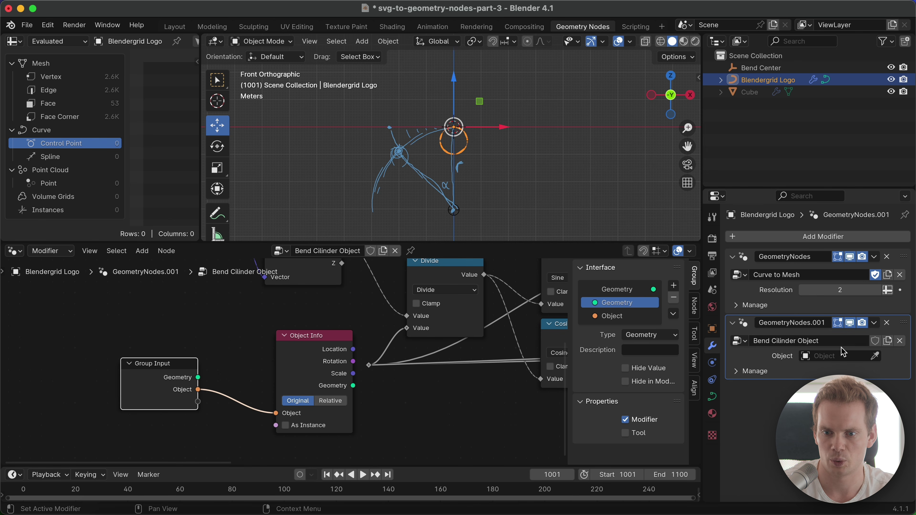
click(844, 356)
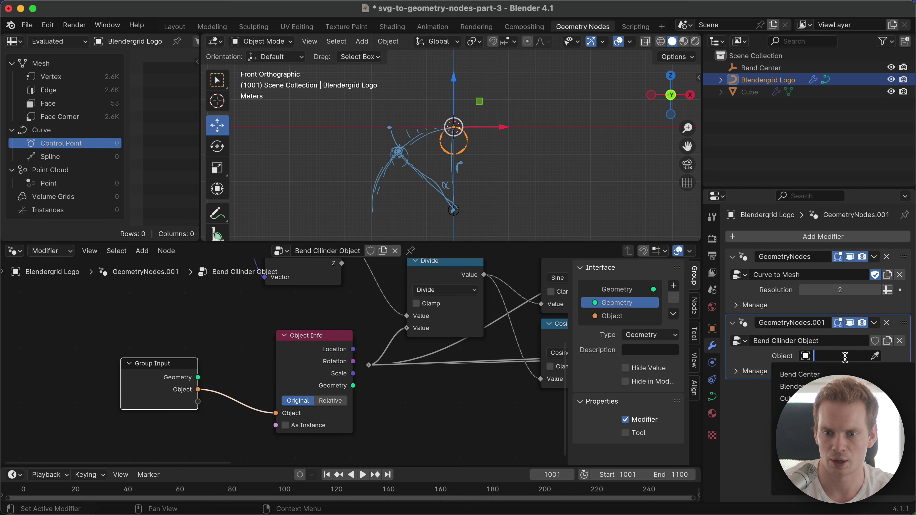
click(806, 373)
Rename the group's Object input to Center Object and hide the interface settings
double_click(617, 316)
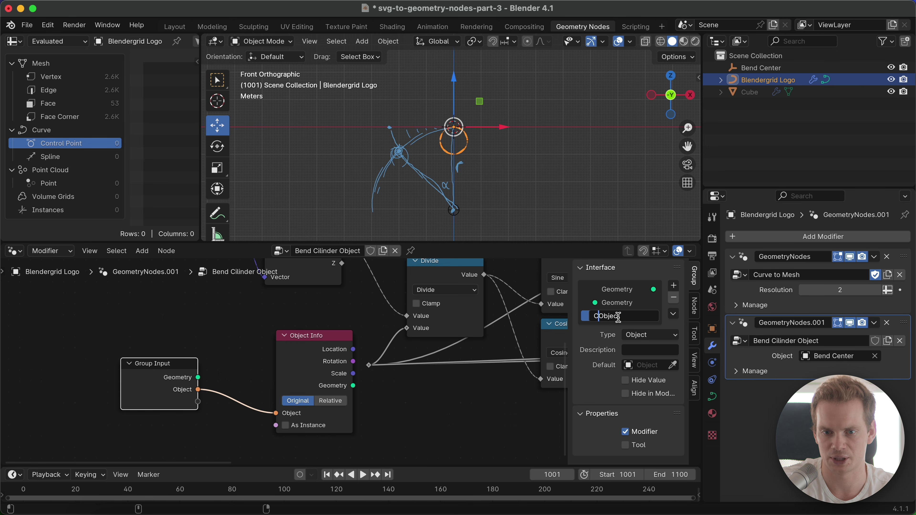
text(Center)
key(Return)
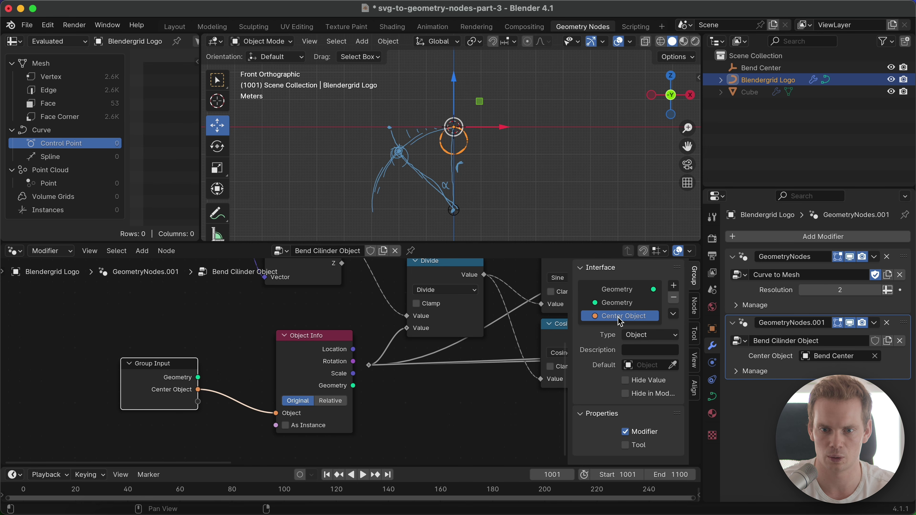
key(n)
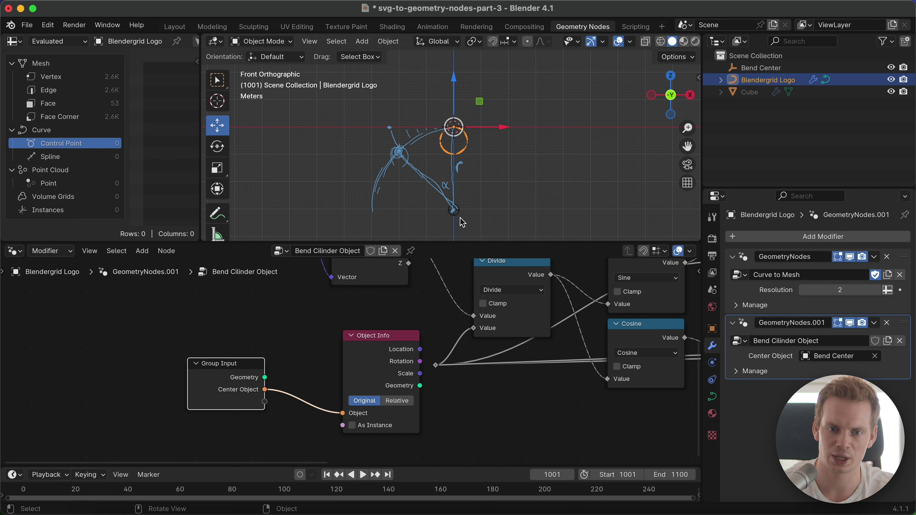
scroll(463, 222, up, 5)
click(502, 221)
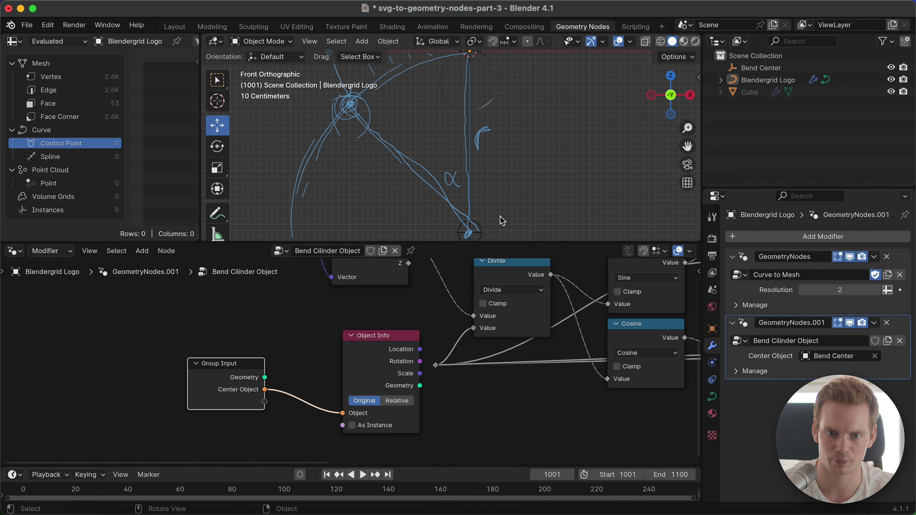
click(469, 232)
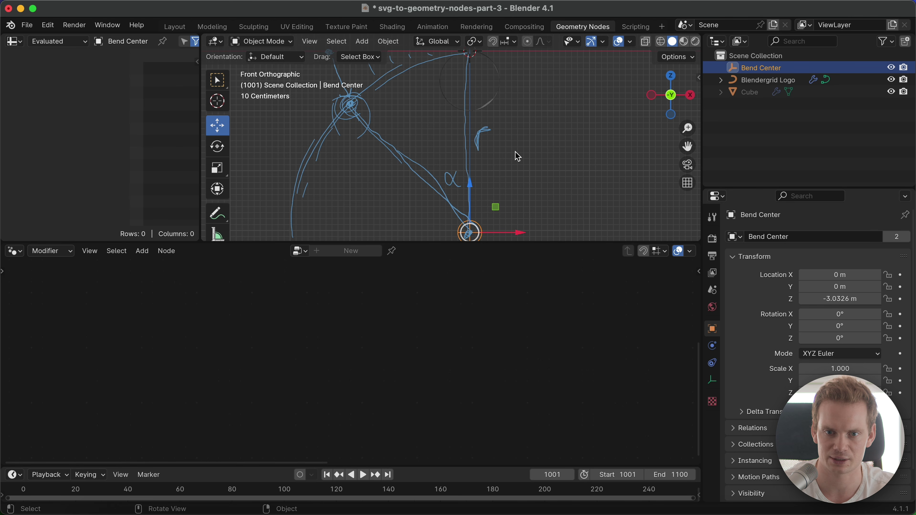
click(491, 107)
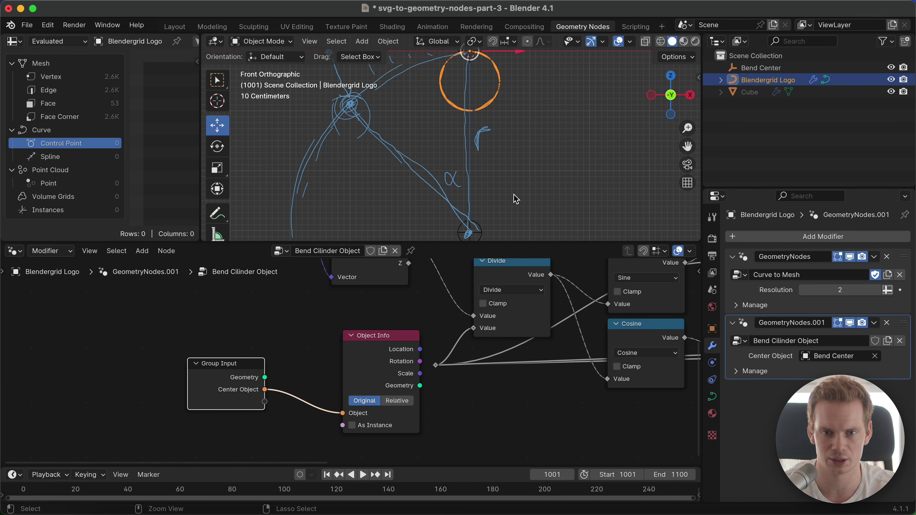
scroll(477, 193, right, 3)
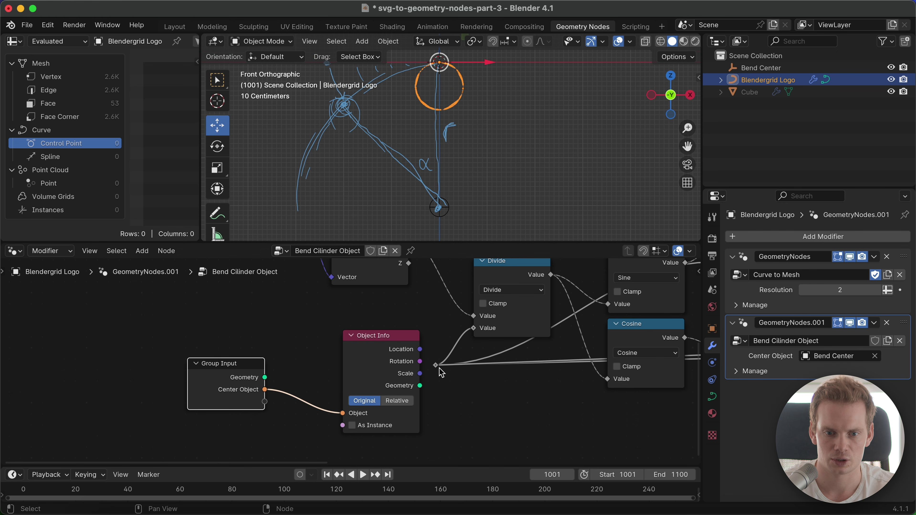
Move the Object Info and Group Input nodes farther from the reroute point to make room between them
drag(385, 361, 401, 376)
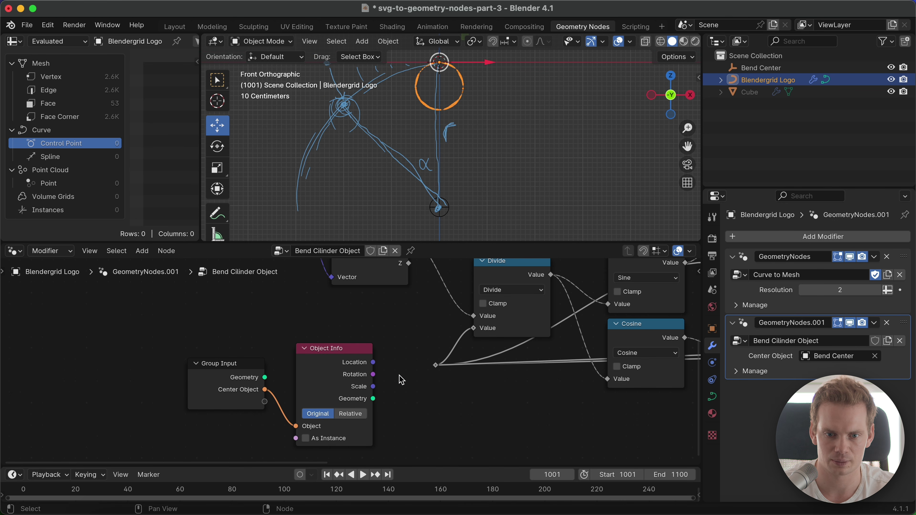
drag(191, 393, 67, 389)
drag(306, 373, 236, 390)
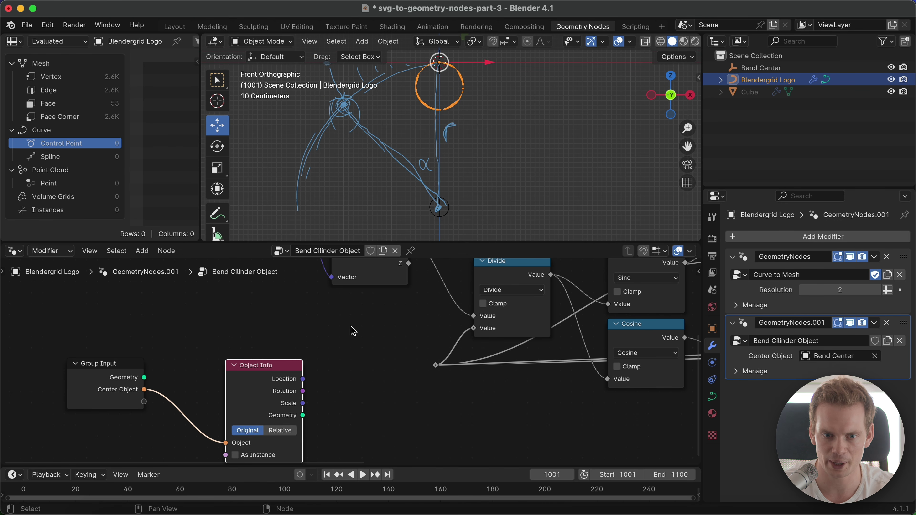
Duplicate the Separate XYZ node, place it after Object Info and connect Object Info's Location to its Vector input
middle_drag(343, 341, 354, 360)
click(380, 288)
key(shift+d)
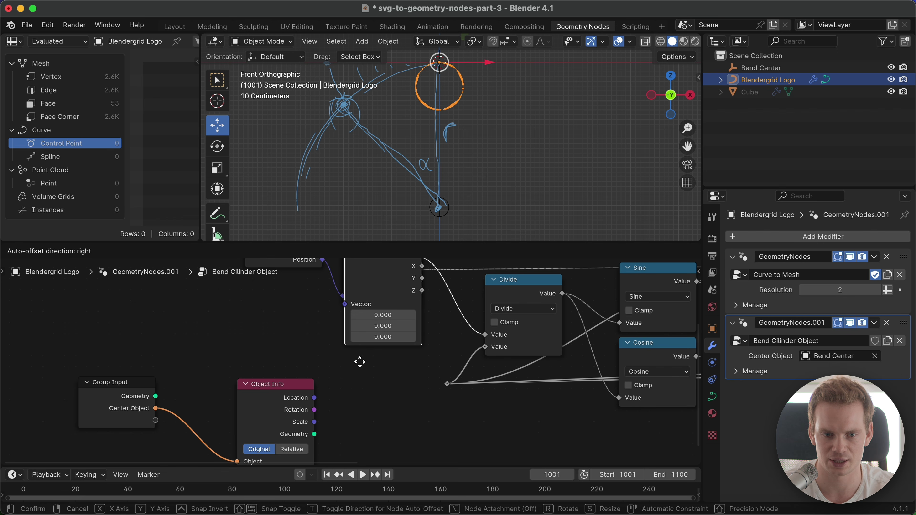
click(352, 440)
drag(314, 387, 337, 402)
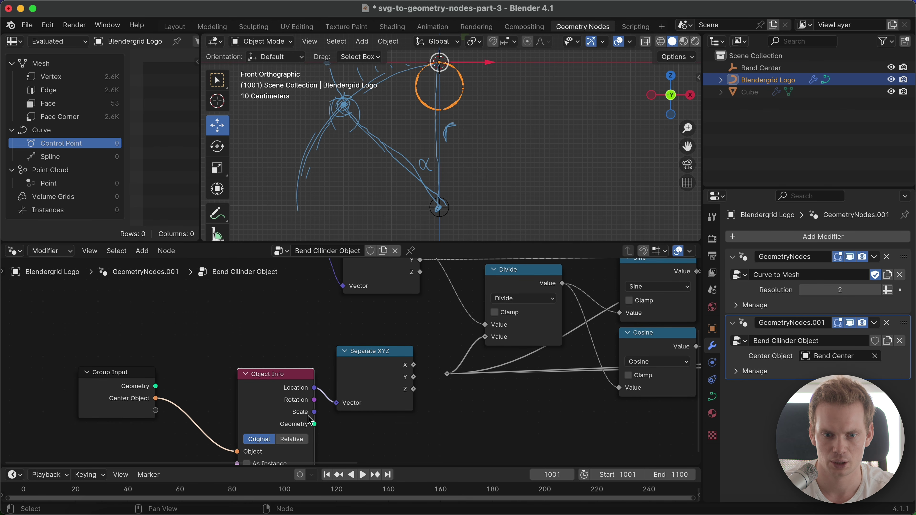
Shift the Object Info, Position and both Separate XYZ nodes back to free space before the Divide node
drag(259, 398, 212, 372)
drag(346, 377, 294, 365)
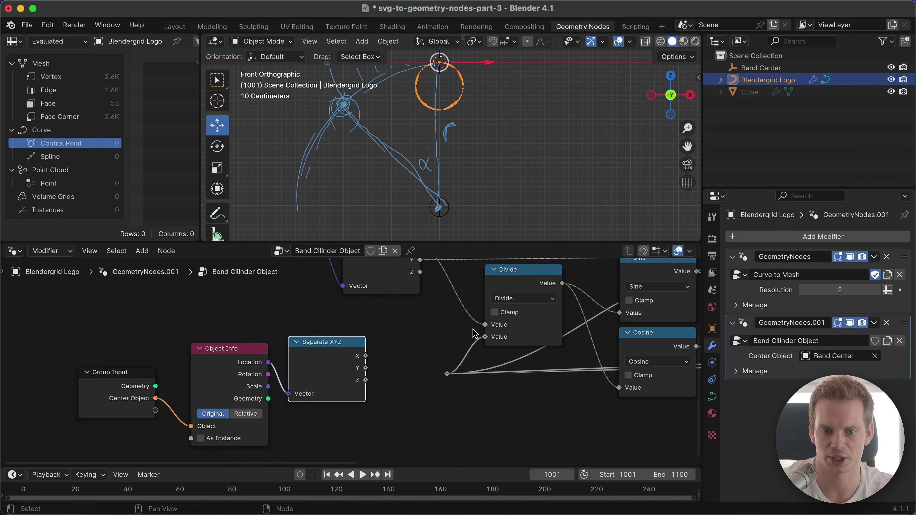
scroll(426, 335, up, 5)
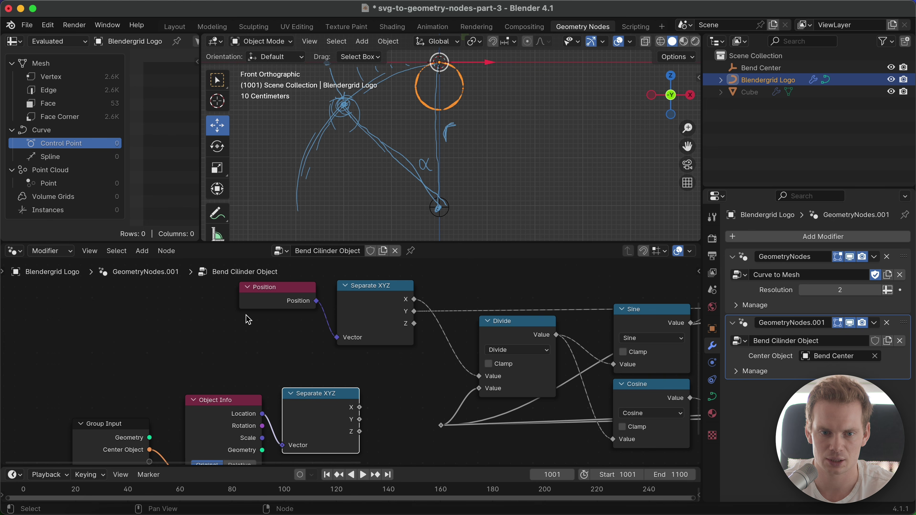
drag(248, 306, 156, 308)
drag(368, 309, 302, 307)
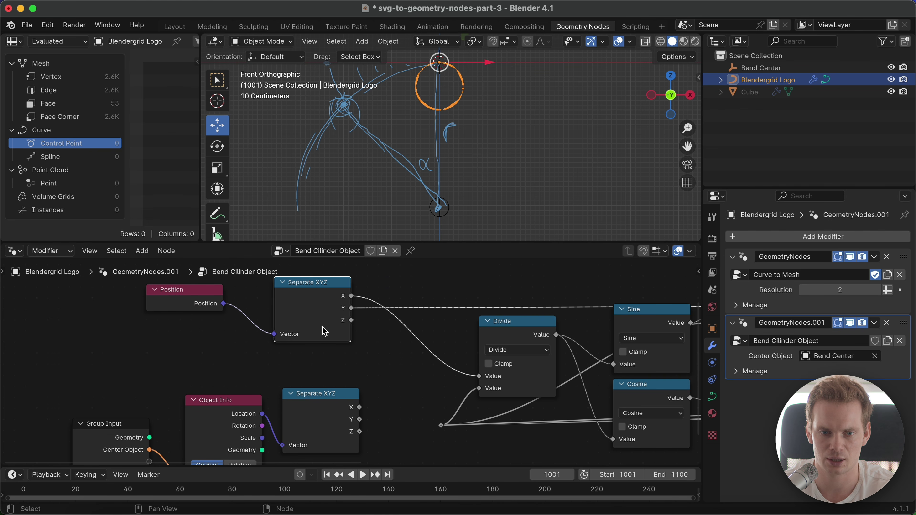
click(440, 426)
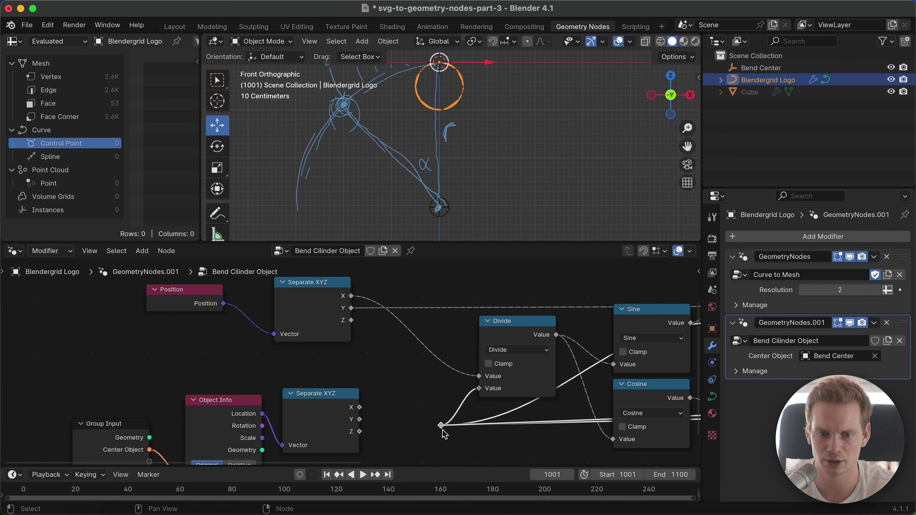
drag(338, 410, 332, 401)
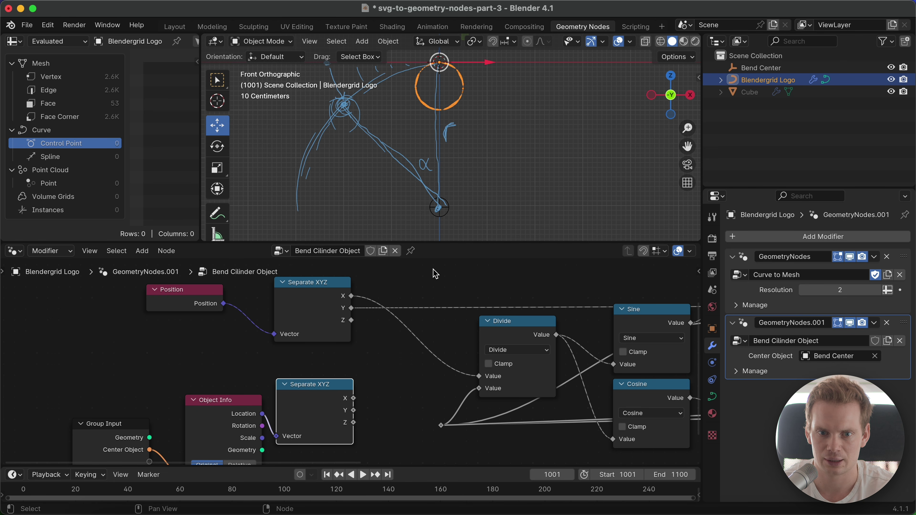
Move the Bend Center empty along X to about 1.03 m and reselect the Blendergrid Logo
click(440, 218)
drag(482, 213, 537, 205)
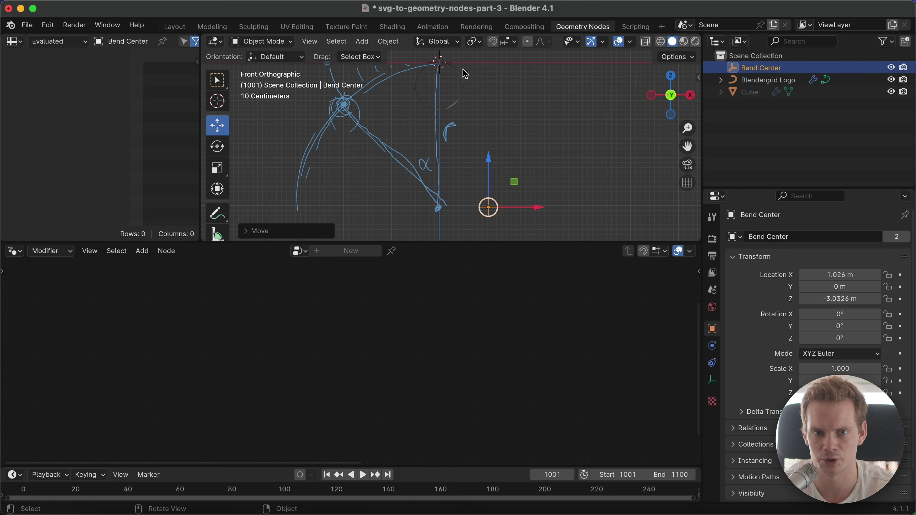
click(463, 83)
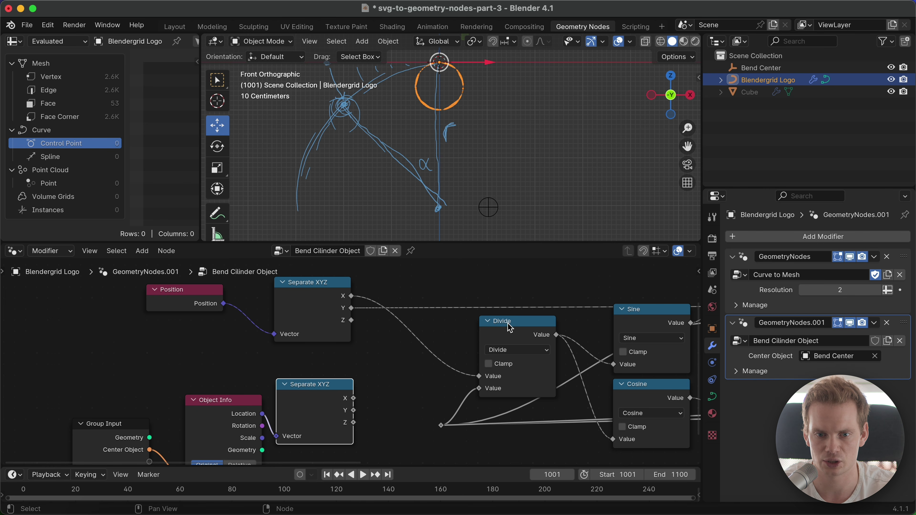
Duplicate the Divide node, place it after the lower Separate XYZ node and set its operation to Subtract
click(519, 326)
key(shift+d)
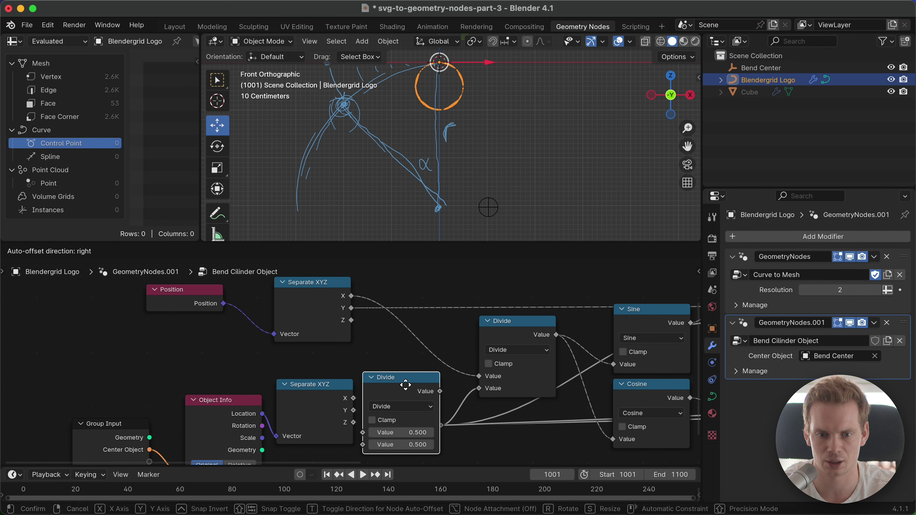
click(401, 385)
click(397, 406)
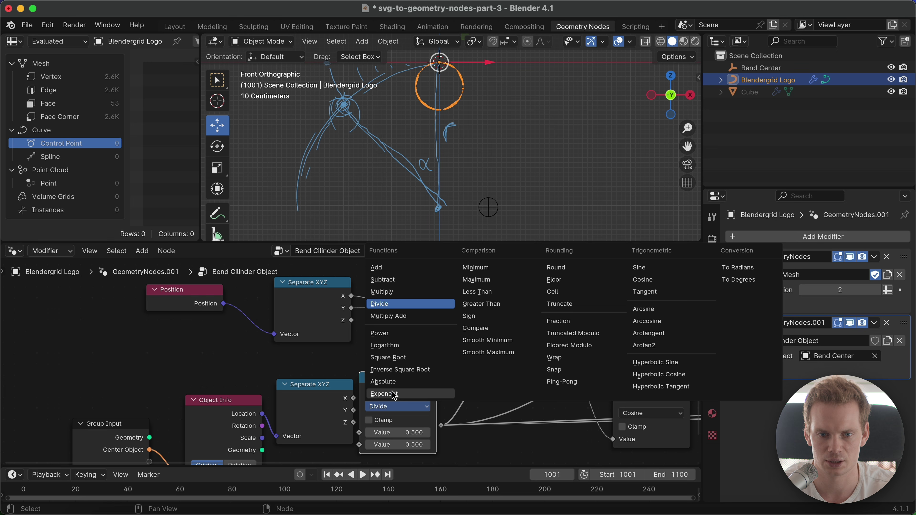
click(397, 281)
Shift the Group Input, Object Info and both Separate XYZ nodes back to make room before the Subtract node
scroll(202, 403, left, 5)
drag(218, 405, 109, 397)
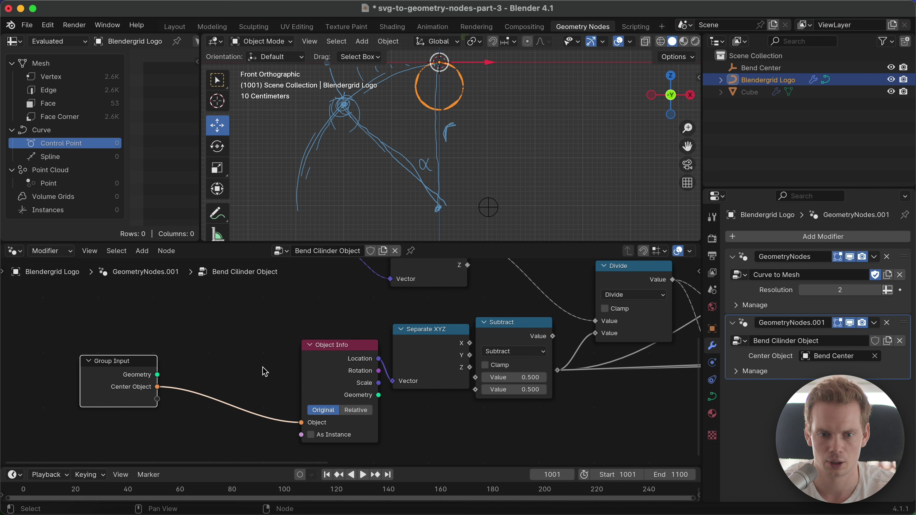
drag(374, 361, 271, 367)
drag(419, 358, 386, 363)
scroll(385, 364, up, 5)
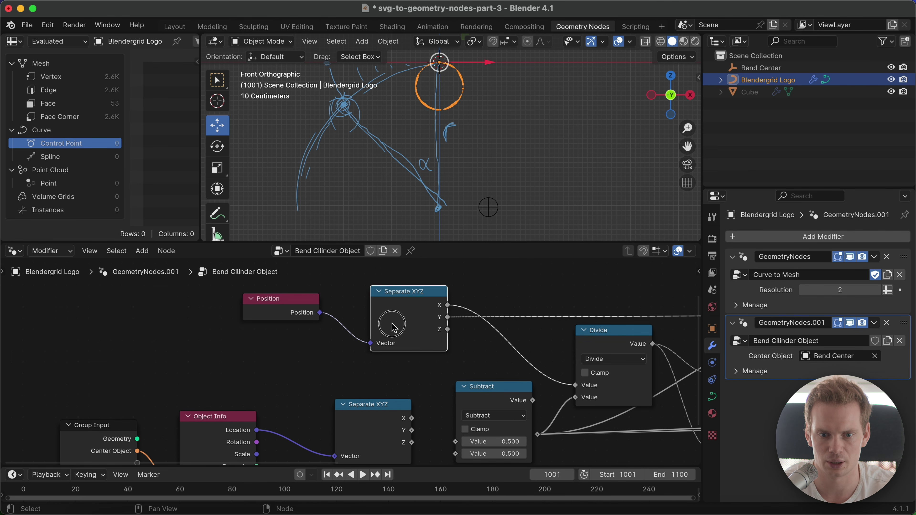
drag(396, 320, 368, 319)
scroll(421, 318, down, 2)
Connect the upper and lower Separate XYZ nodes' Z outputs to Subtract's first and second inputs, and its result to the reroute
drag(419, 305, 454, 419)
drag(419, 421, 455, 432)
drag(372, 397, 339, 414)
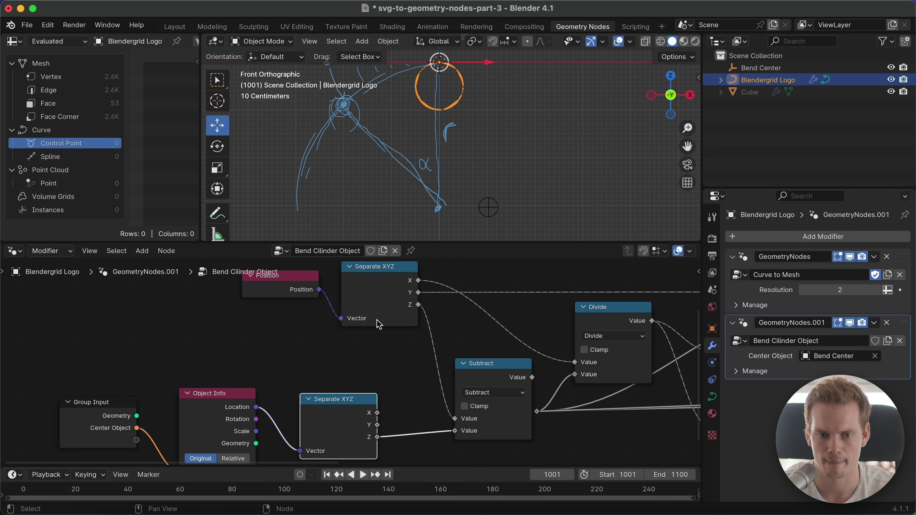
drag(372, 311, 344, 319)
drag(282, 281, 226, 306)
drag(487, 371, 537, 411)
Move the Bend Center empty up along Z to about -1.96 m and reselect the Blendergrid Logo
middle_drag(533, 139, 512, 210)
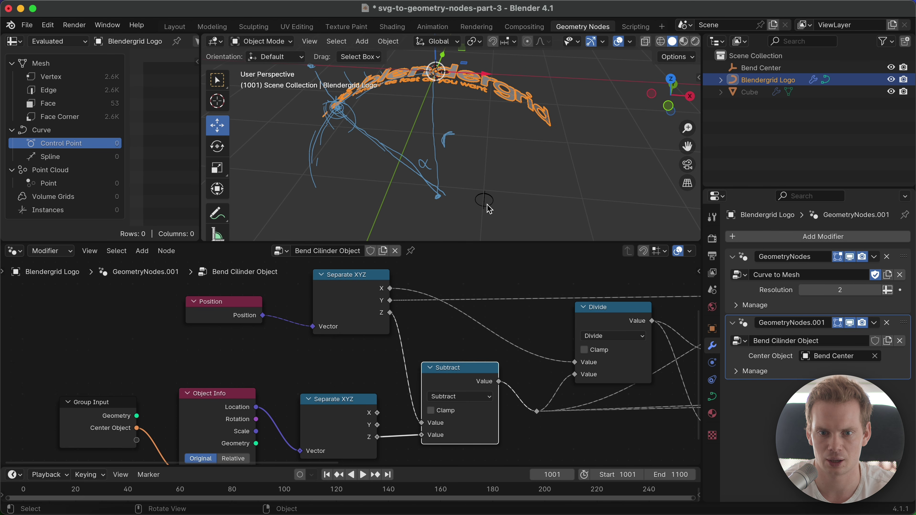
click(487, 204)
drag(489, 144, 513, 68)
key(Escape)
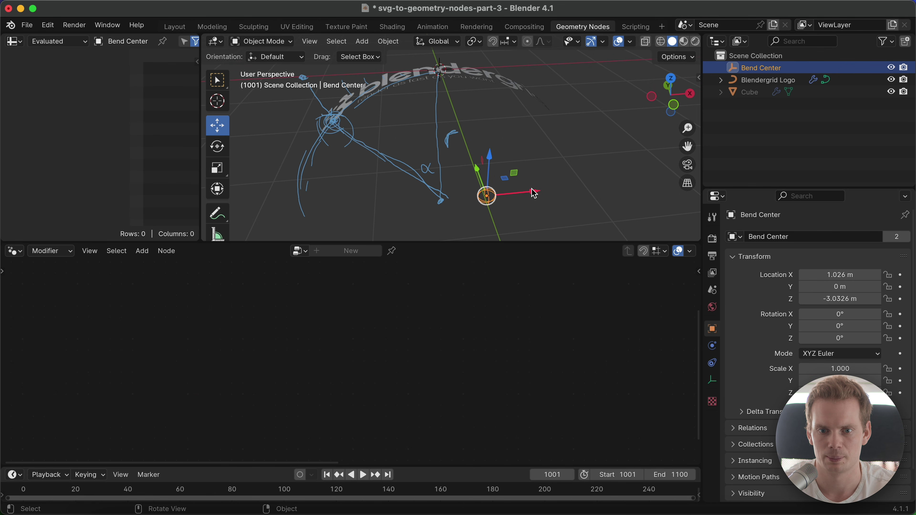
drag(535, 194, 499, 201)
key(Escape)
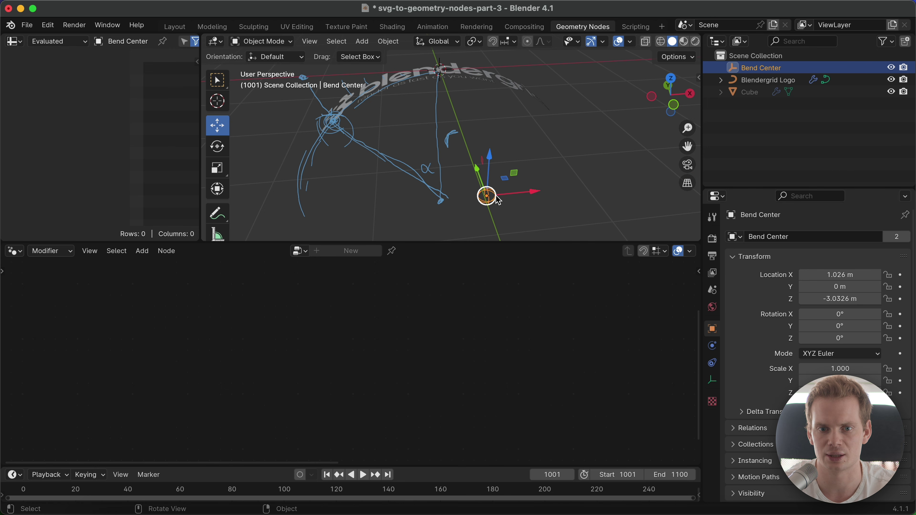
drag(494, 158, 529, 98)
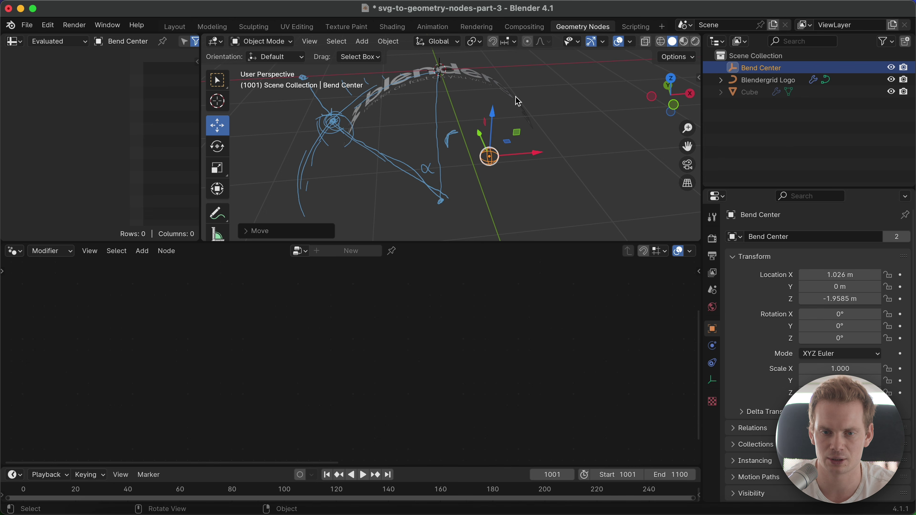
click(527, 93)
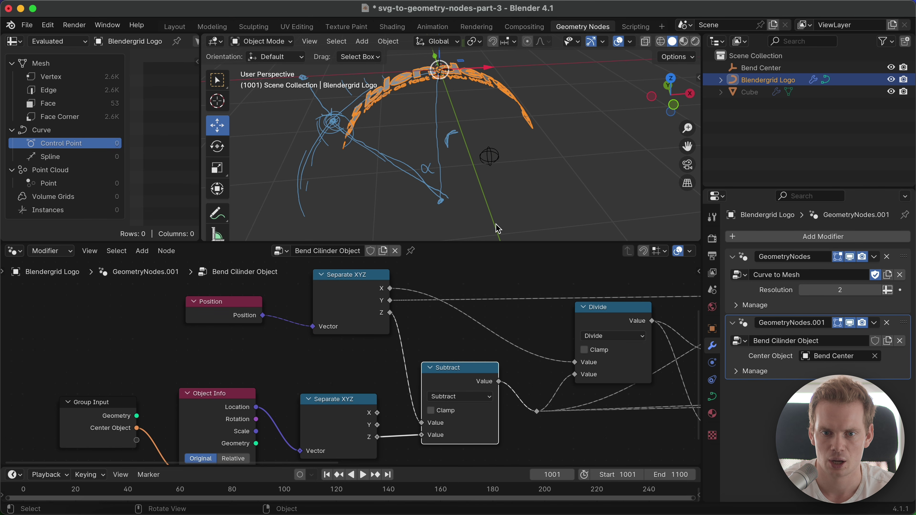
Move the Bend Center empty along X to about 1.09 m and reselect the Blendergrid Logo
click(489, 152)
drag(533, 153, 531, 165)
key(Escape)
middle_drag(516, 183, 501, 154)
drag(446, 126, 439, 144)
right_click(440, 144)
middle_drag(555, 151, 507, 138)
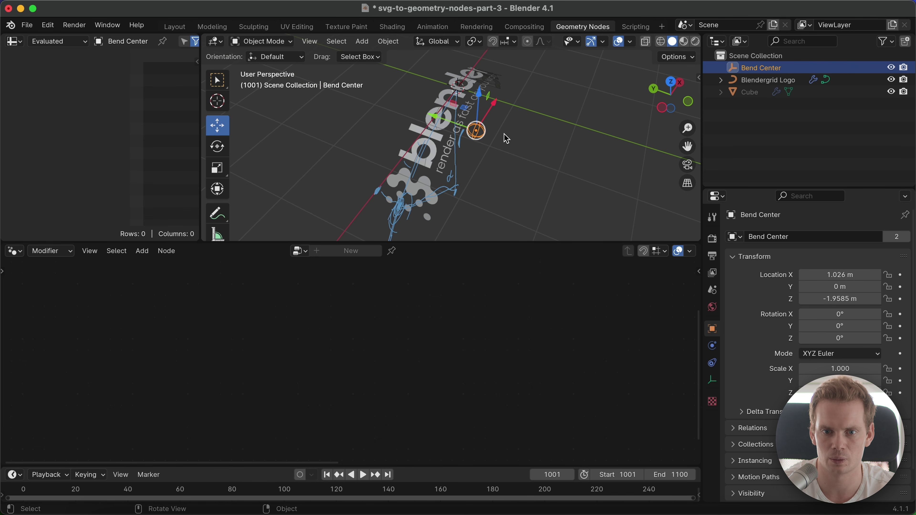
middle_drag(445, 128, 532, 152)
drag(541, 156, 521, 201)
click(476, 95)
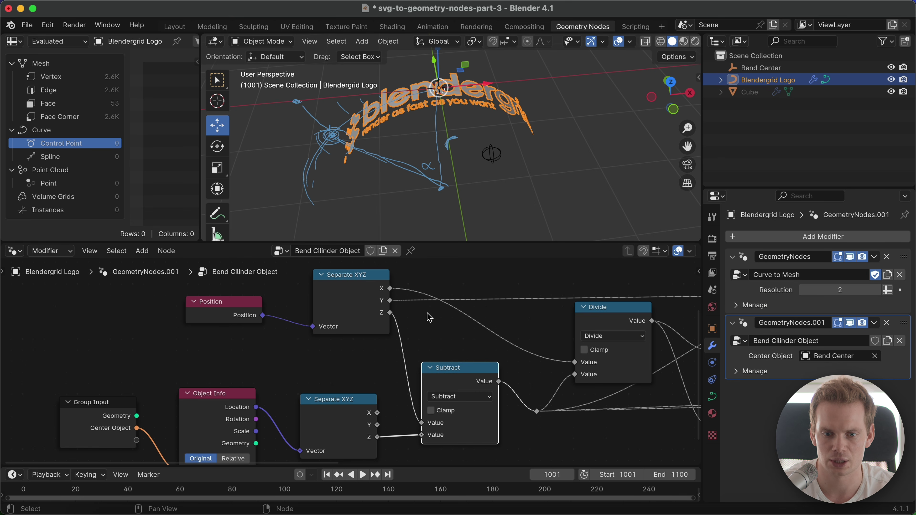
Dissolve the reroute after the Subtract node while keeping its links, and move the Subtract node lower
scroll(530, 346, down, 5)
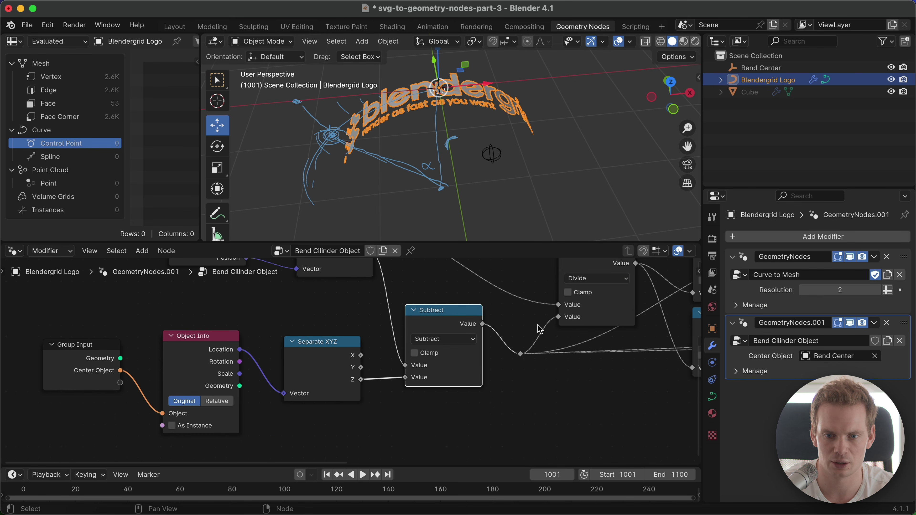
click(521, 357)
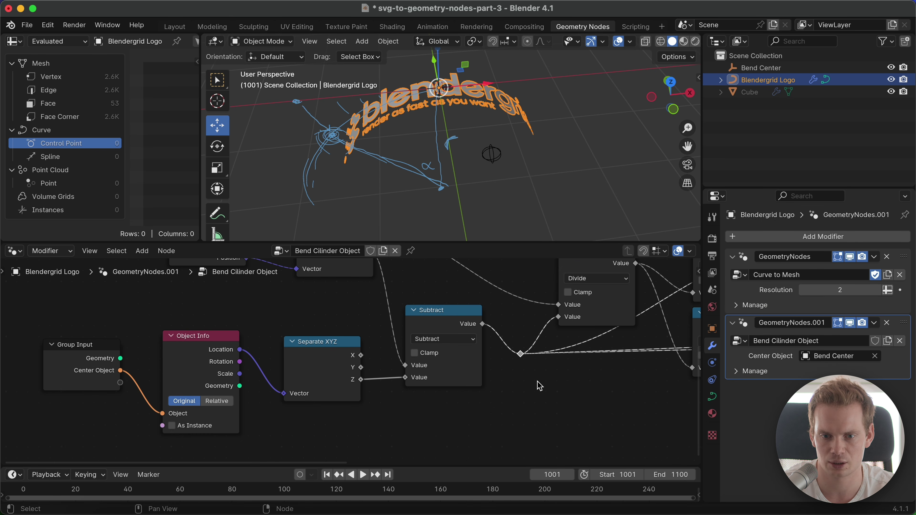
key(ctrl+x)
drag(465, 325, 476, 369)
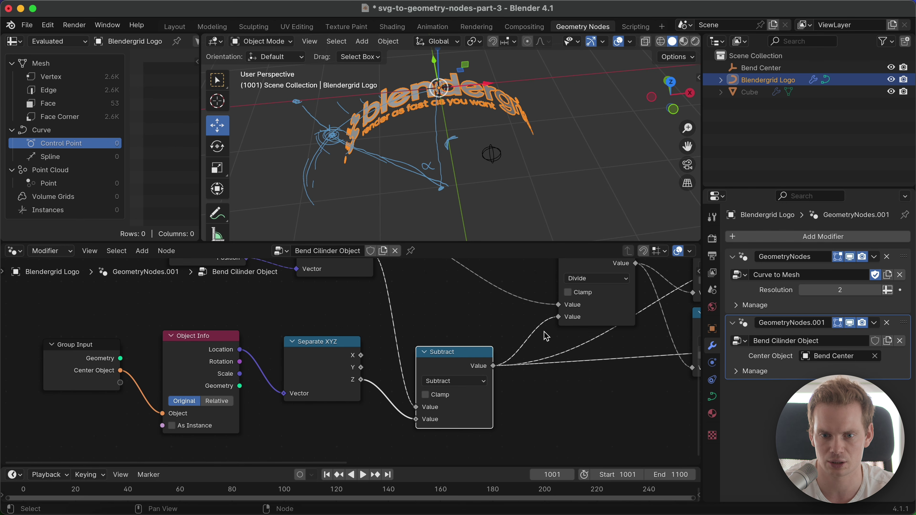
middle_drag(387, 323, 260, 377)
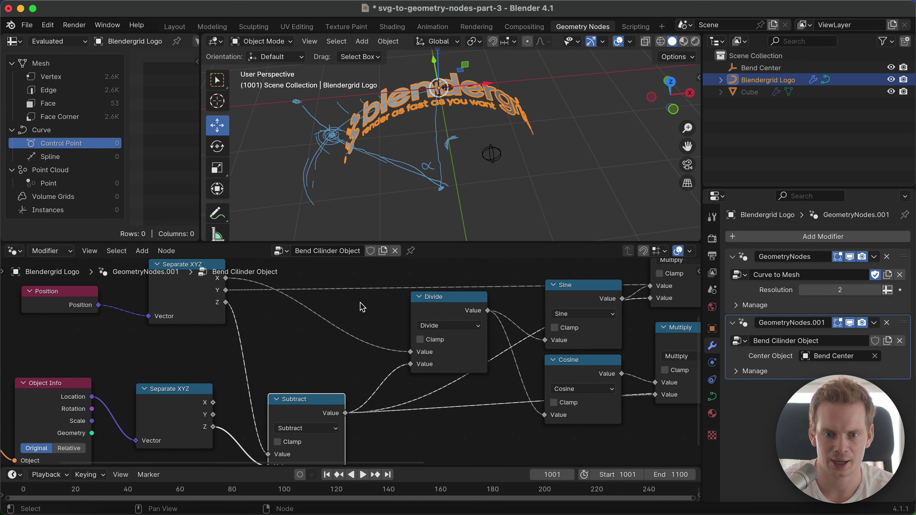
drag(320, 420, 328, 420)
Move the Bend Center empty to about 0.89 m in X and 0.045 m in Y, and reselect the Blendergrid Logo
middle_drag(476, 228, 467, 238)
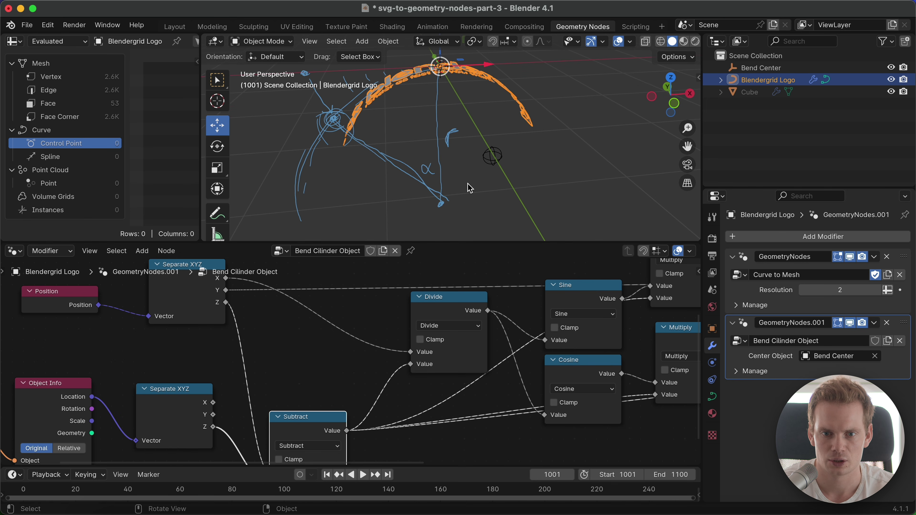
middle_drag(474, 182, 492, 160)
click(493, 160)
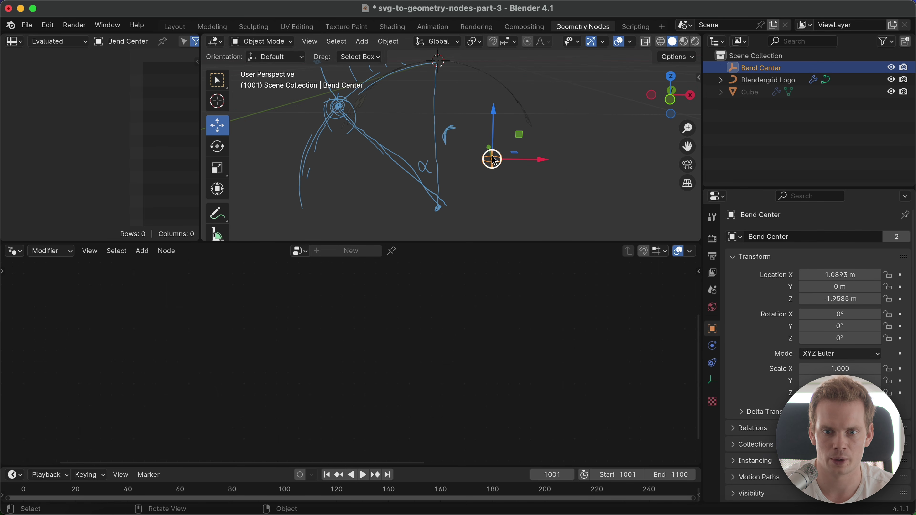
drag(541, 160, 517, 163)
key(y)
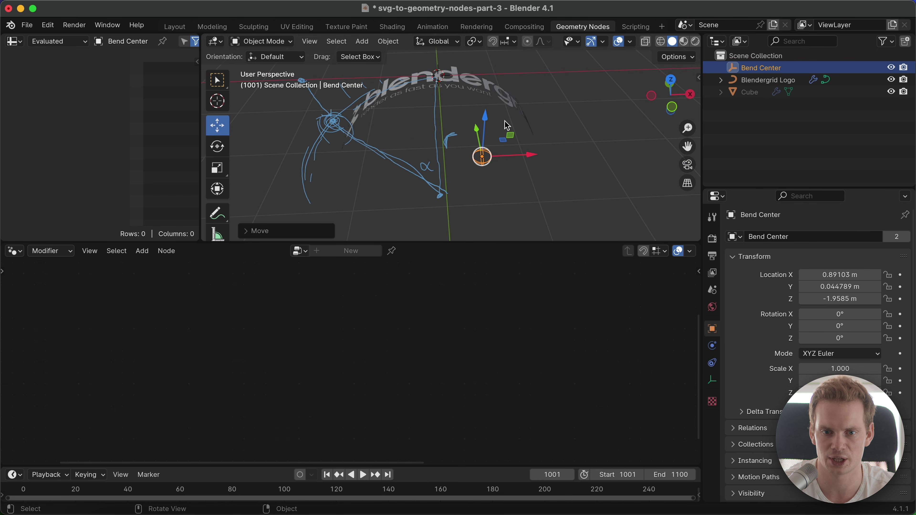
click(454, 80)
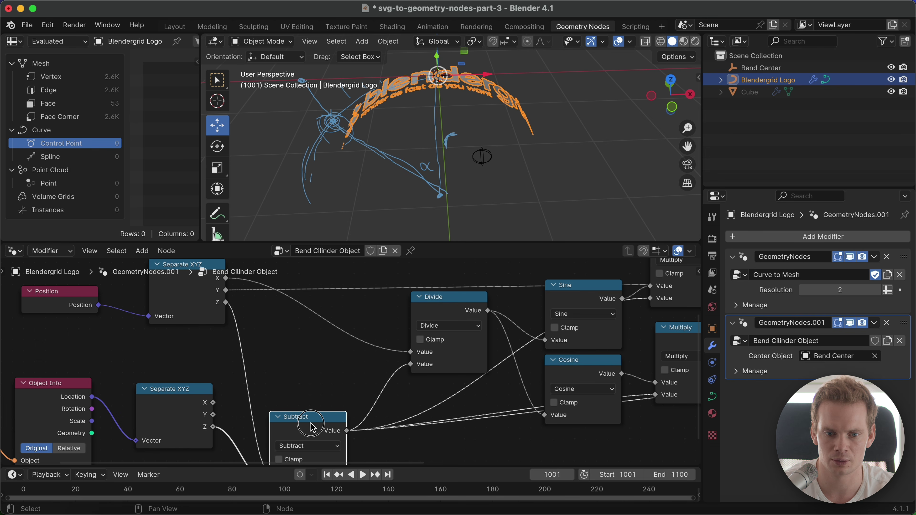
Duplicate the Subtract node and place the copy above the original, before the Divide node
key(shift+d)
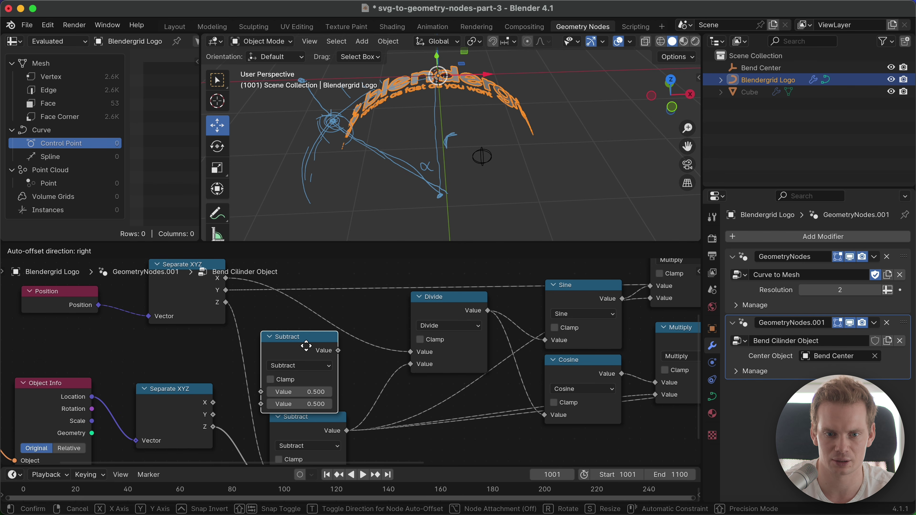
click(306, 350)
scroll(307, 350, left, 3)
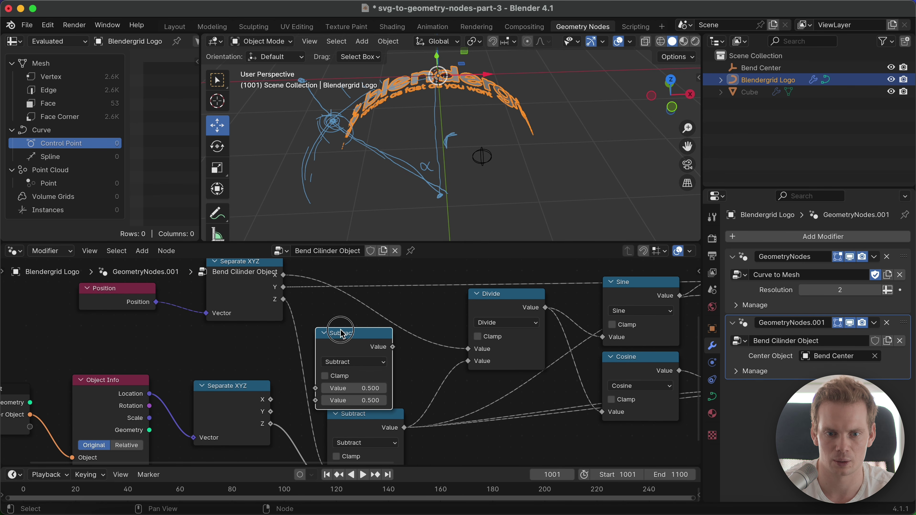
drag(342, 334, 344, 332)
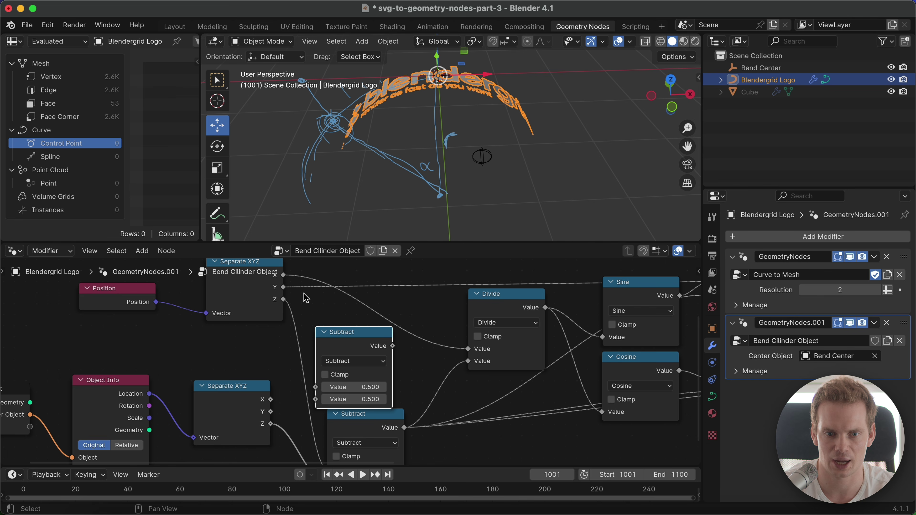
Connect the upper and lower Separate XYZ X outputs to the new Subtract node and its result to Divide's first Value input
drag(289, 276, 294, 279)
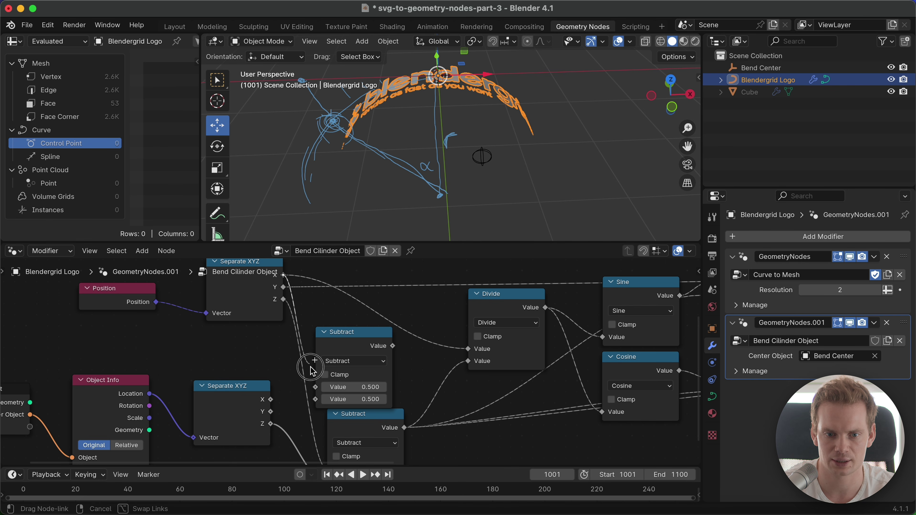
mouse_move(317, 390)
mouse_down()
mouse_move(289, 410)
mouse_move(316, 401)
mouse_up()
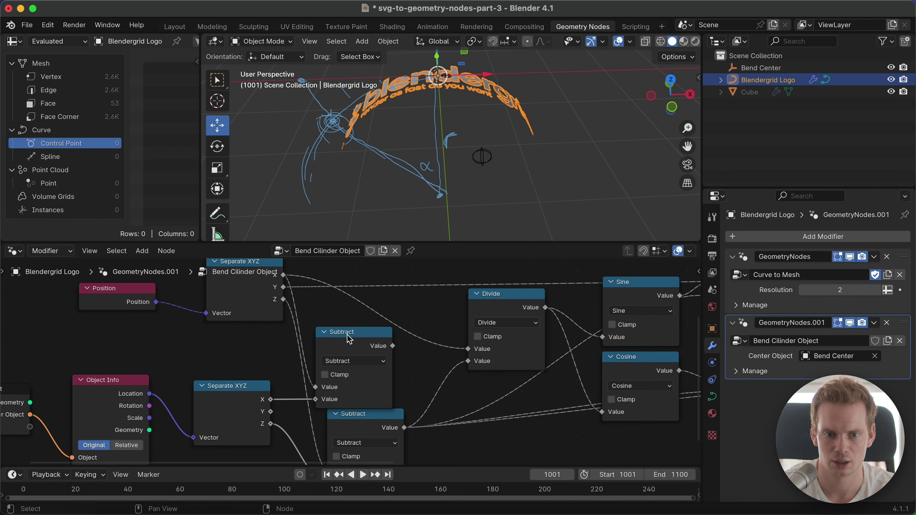
drag(349, 339, 363, 319)
middle_drag(316, 317, 308, 341)
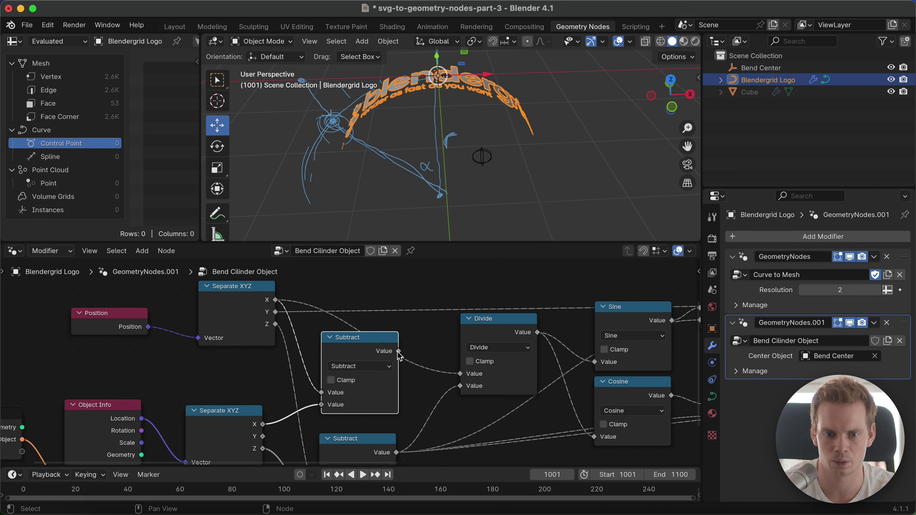
drag(398, 352, 403, 352)
drag(463, 377, 463, 375)
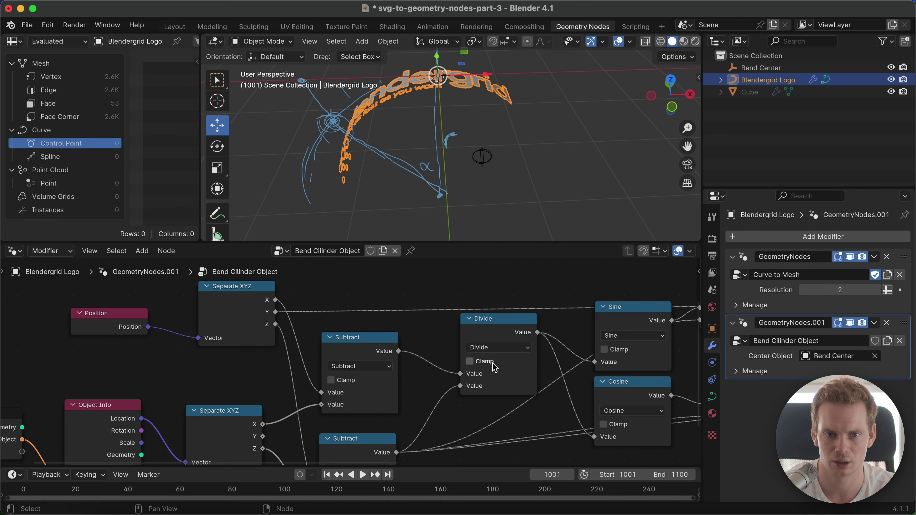
Move the Bend Center empty along X back near the world's Y axis and reselect the Blendergrid Logo
click(484, 162)
drag(529, 154, 495, 173)
click(505, 106)
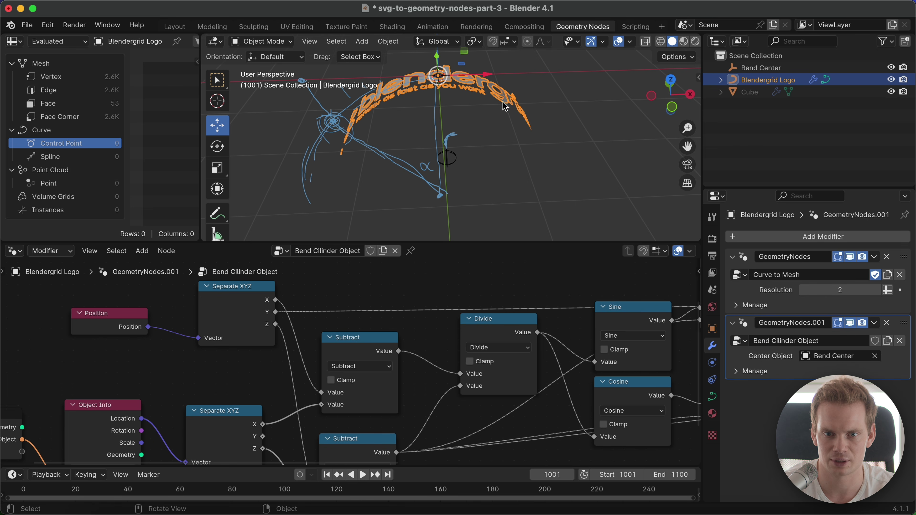
Move the Blendergrid Logo freely away from its original position to test the bend around the stationary Bend Center
scroll(336, 385, down, 5)
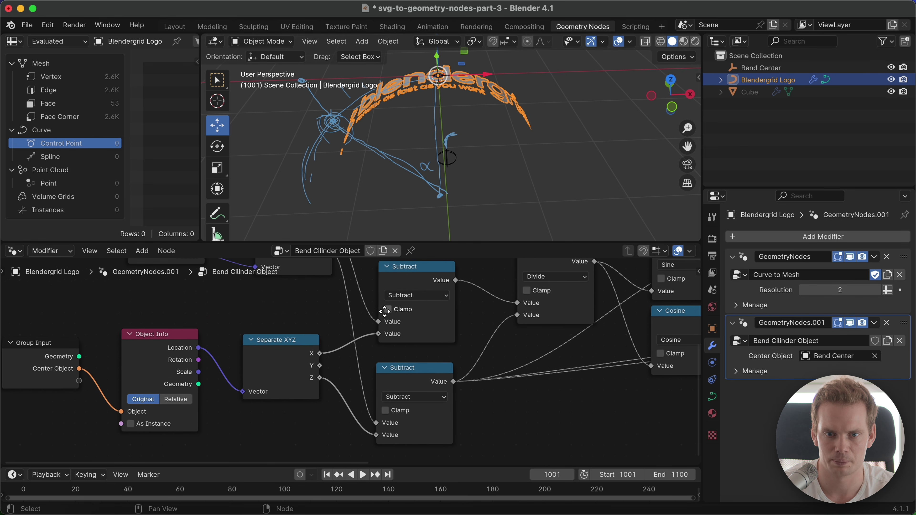
drag(481, 79, 410, 123)
key(g)
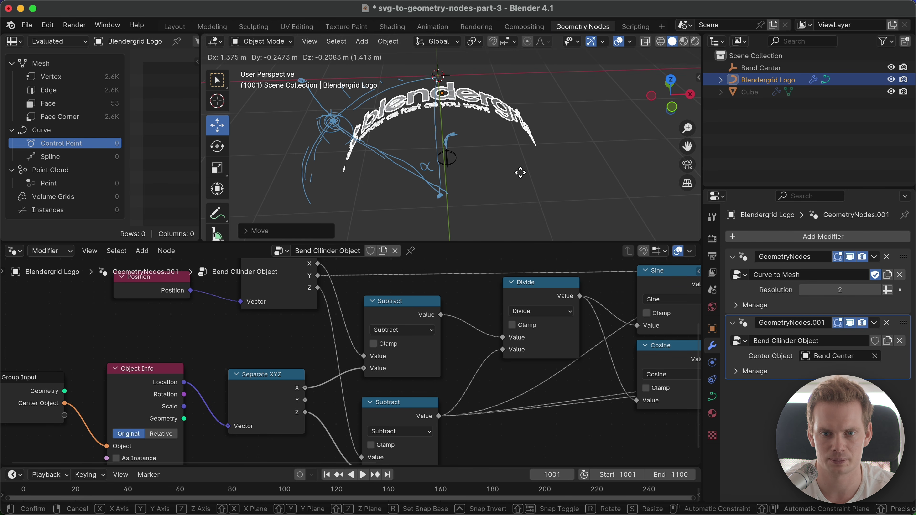
right_click(561, 161)
mouse_move(559, 160)
middle_down()
mouse_move(580, 112)
mouse_move(626, 98)
middle_up()
middle_drag(568, 92, 515, 160)
key(g)
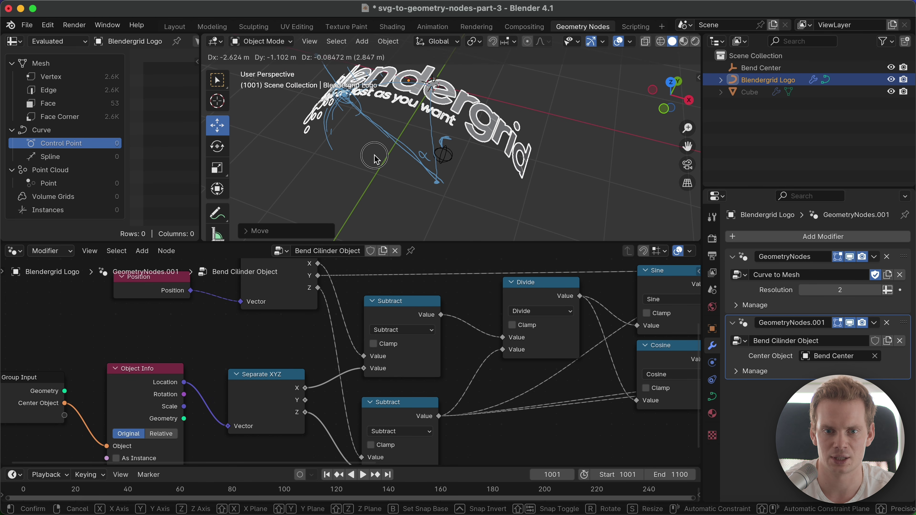
click(482, 116)
middle_drag(463, 134, 498, 135)
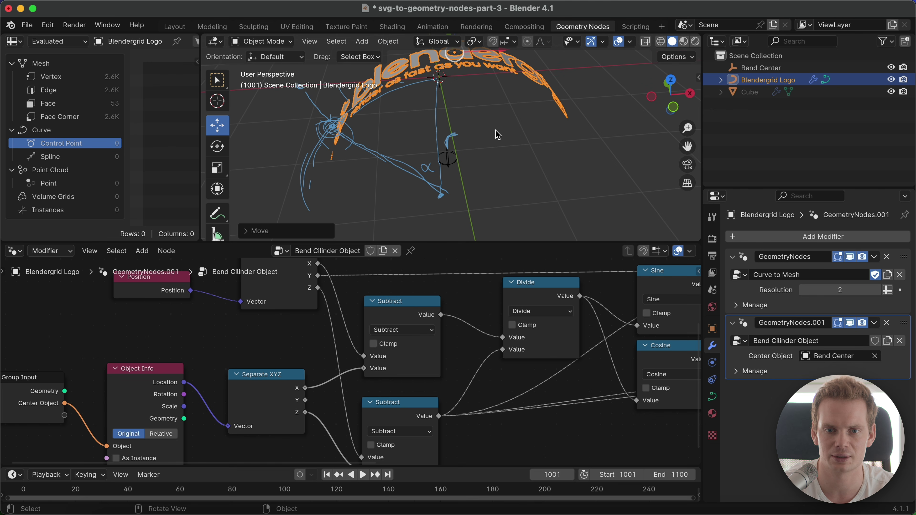
Set the Object Info node's transform space to Relative and reposition the Blendergrid Logo around the Bend Center to test it
click(163, 434)
key(g)
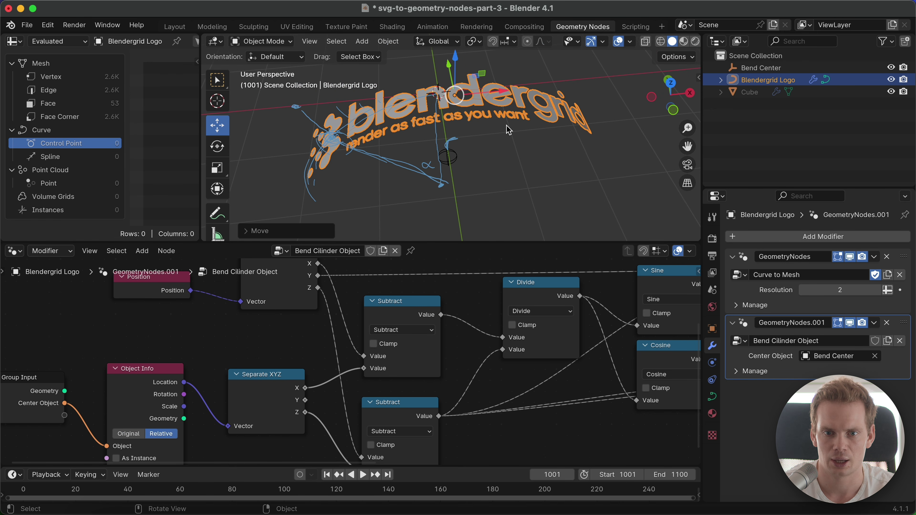
click(503, 98)
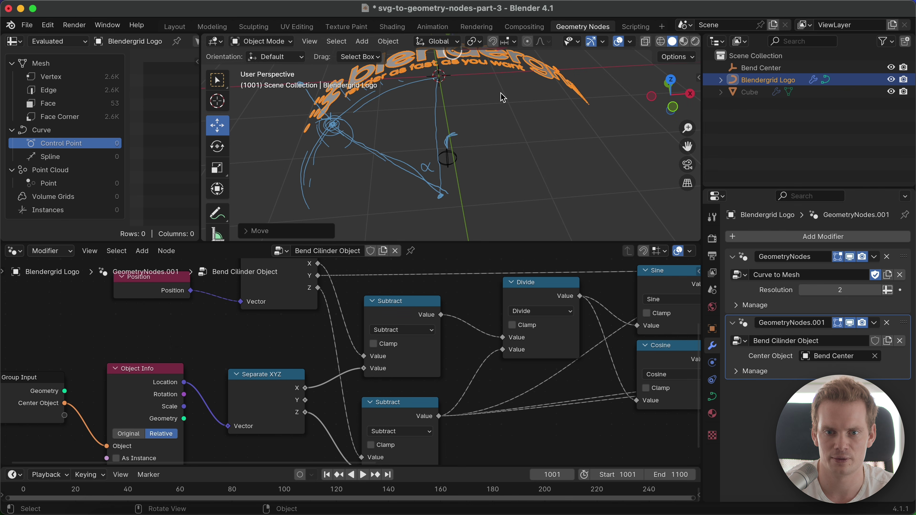
key(g)
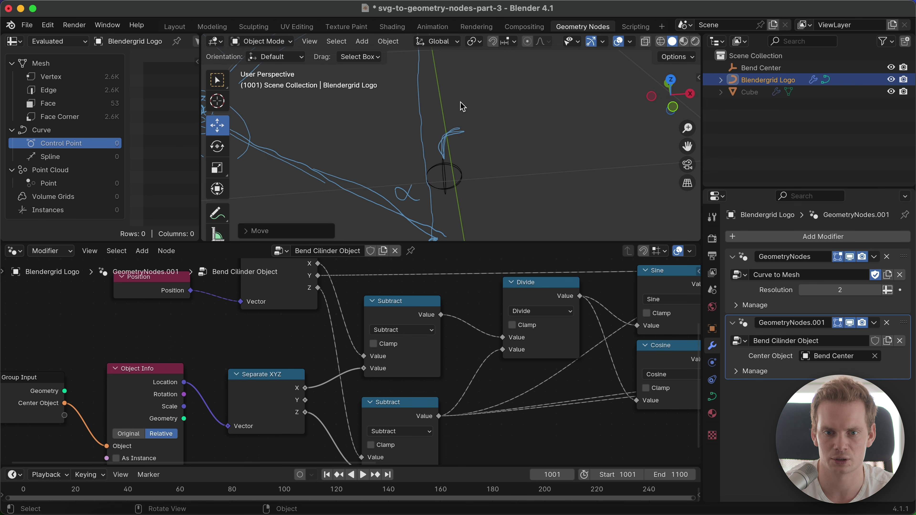
right_click(471, 147)
drag(456, 62, 526, 93)
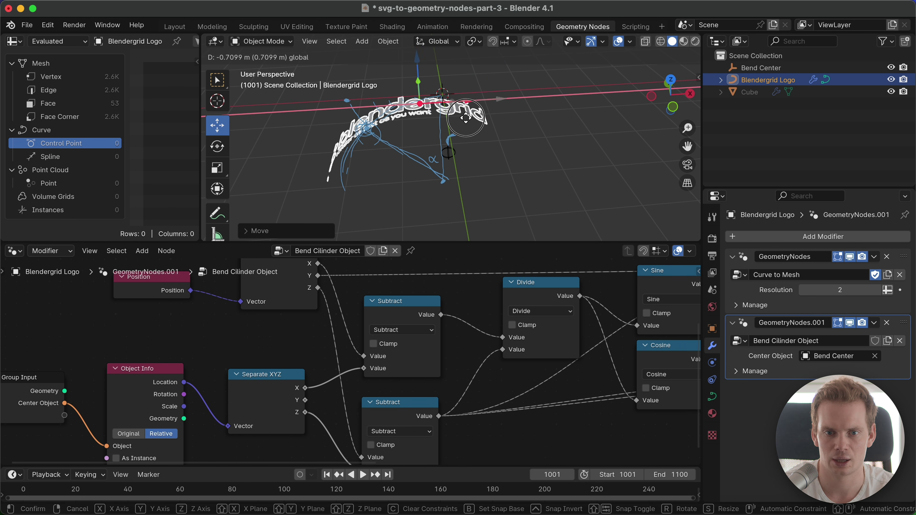
mouse_move(466, 118)
mouse_down()
mouse_move(391, 139)
mouse_move(452, 119)
mouse_move(452, 96)
mouse_move(518, 104)
mouse_move(419, 133)
mouse_move(542, 98)
mouse_move(458, 117)
mouse_up()
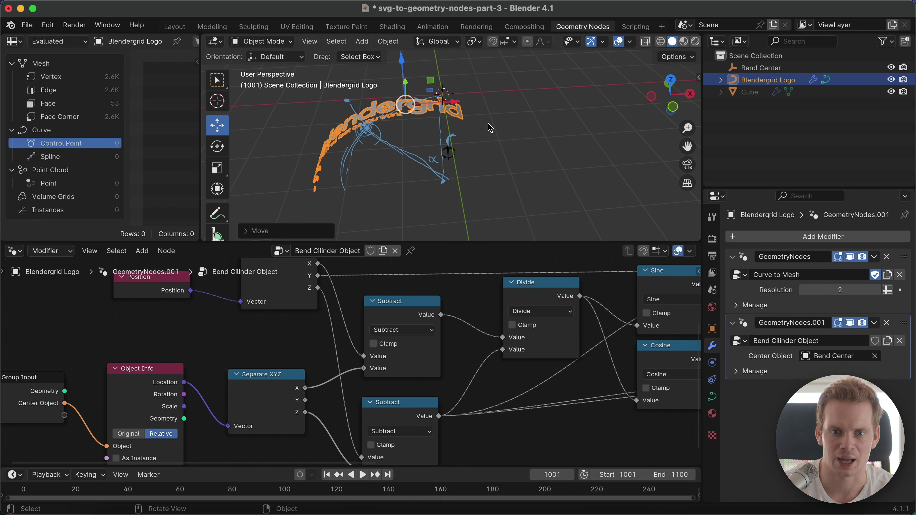
Slide the Blendergrid Logo along the X axis past the stationary Bend Center to test the bend
middle_drag(489, 127, 427, 130)
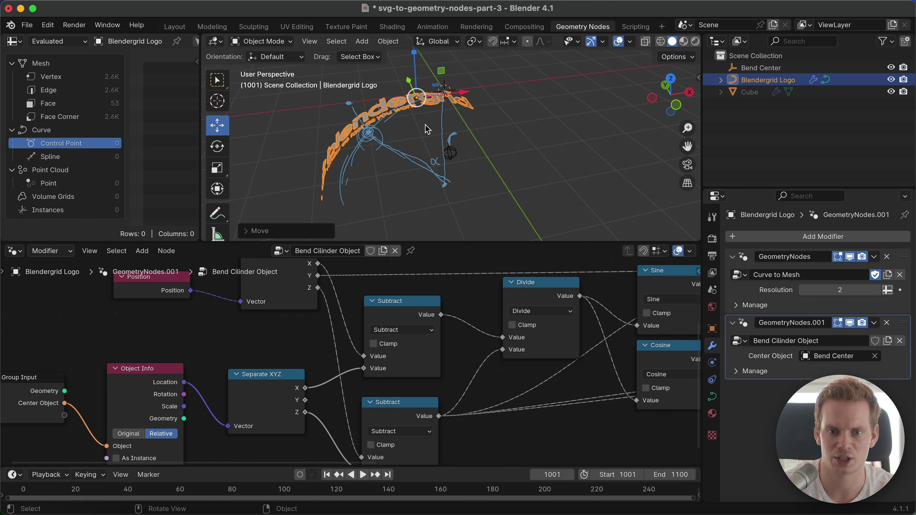
drag(462, 96, 440, 103)
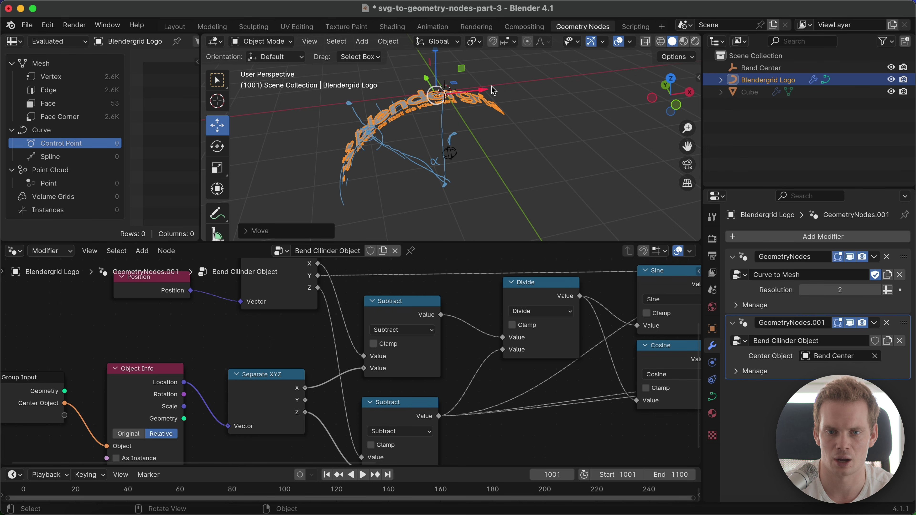
drag(494, 91, 519, 120)
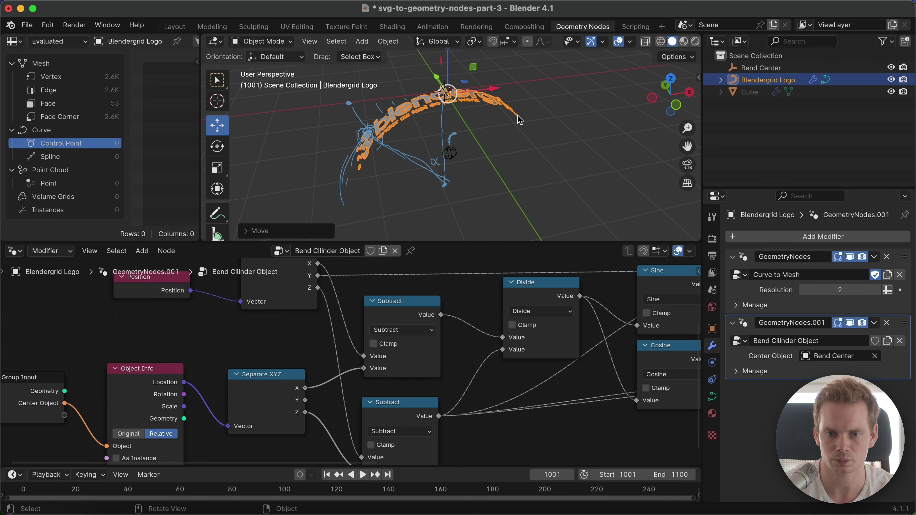
Move the Subtract node feeding Combine XYZ's Z lower, and nudge the Subtract node before Divide slightly away from Separate XYZ
middle_drag(552, 261, 287, 326)
middle_drag(405, 305, 365, 315)
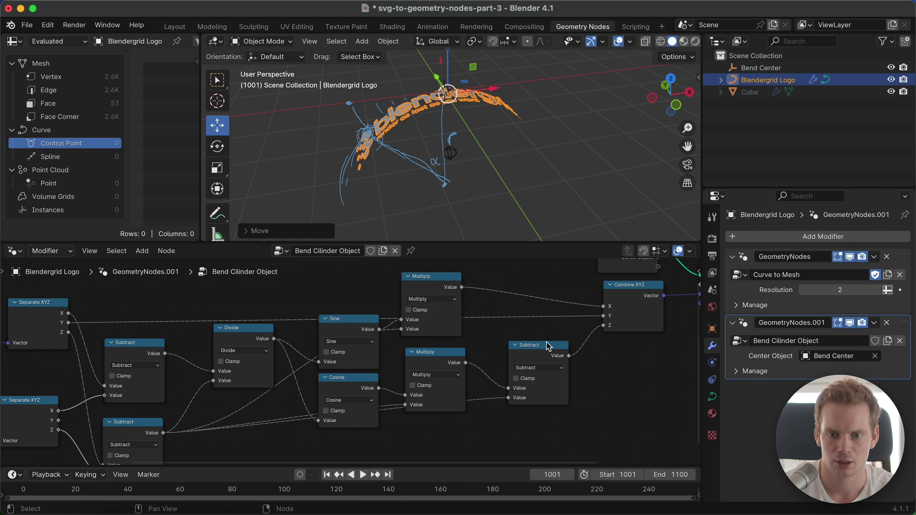
drag(548, 346, 527, 385)
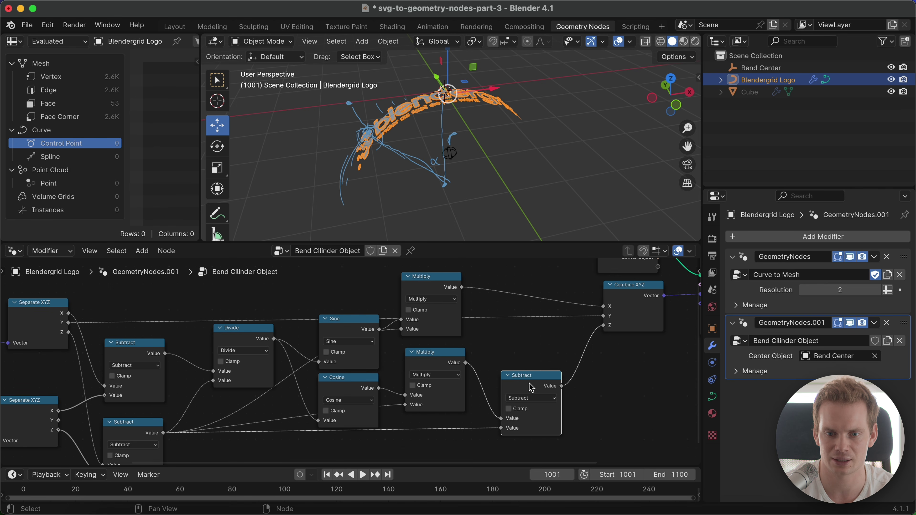
scroll(172, 359, left, 3)
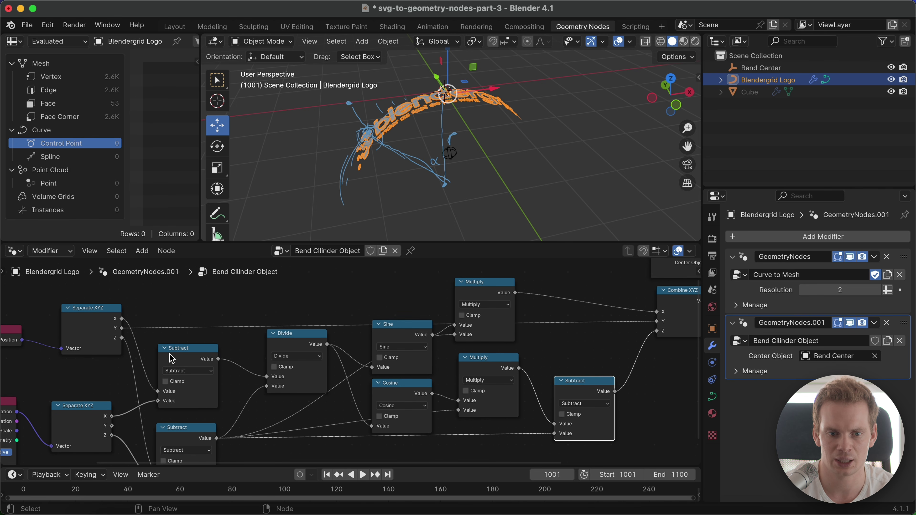
drag(178, 354, 184, 350)
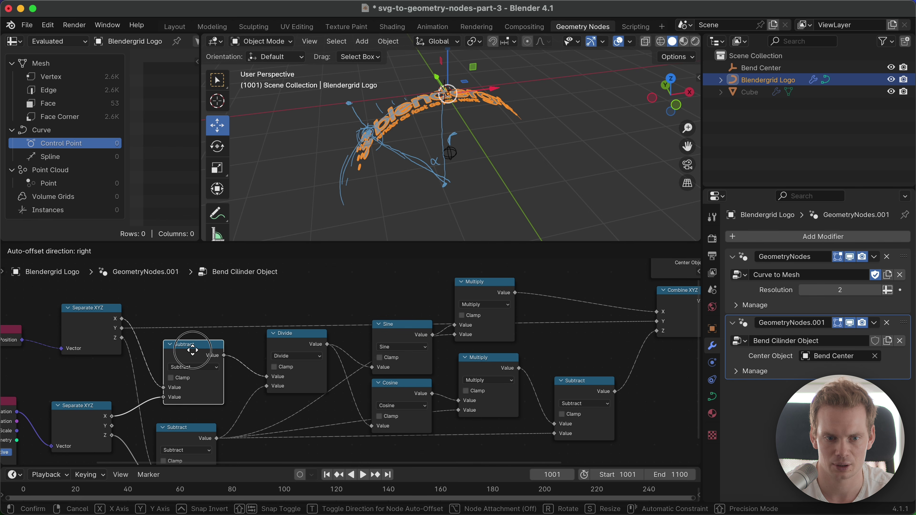
click(86, 423)
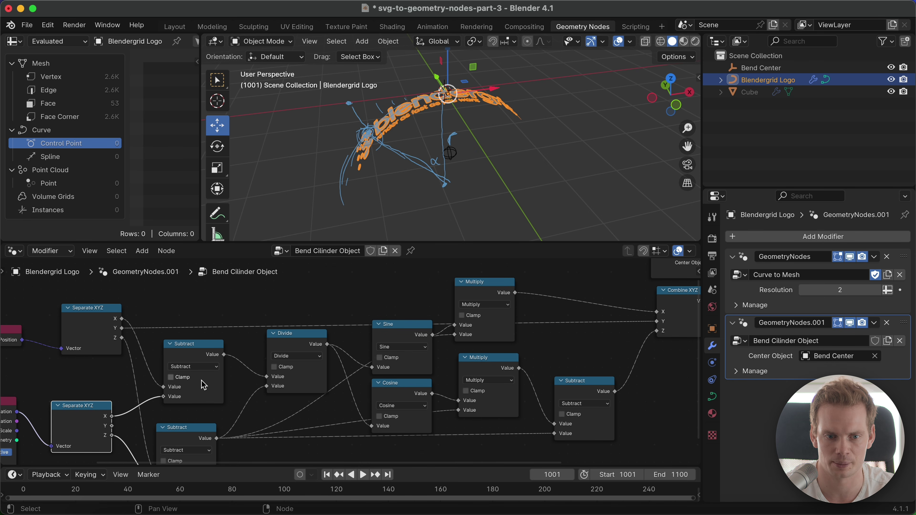
Duplicate the Subtract node before Divide, insert the copy between the upper Multiply and Combine XYZ's X, and set it to Add
click(186, 349)
key(shift+d)
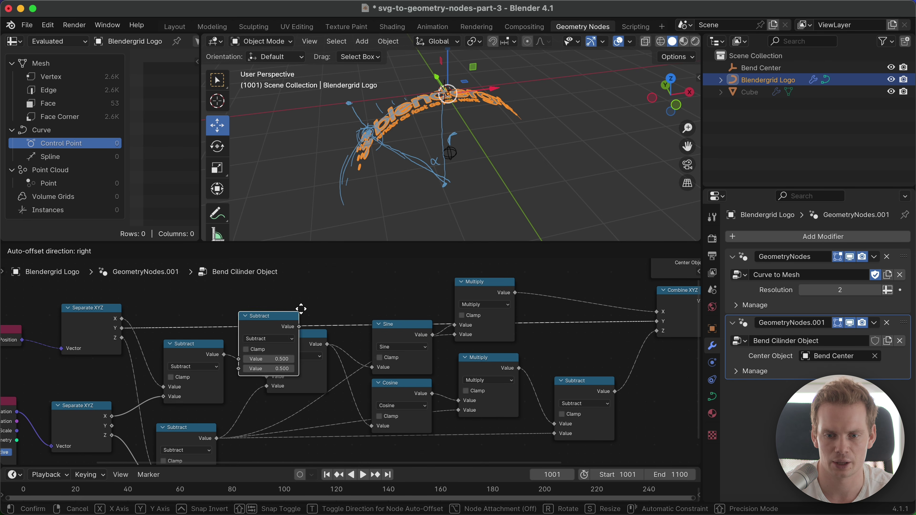
click(577, 357)
click(580, 369)
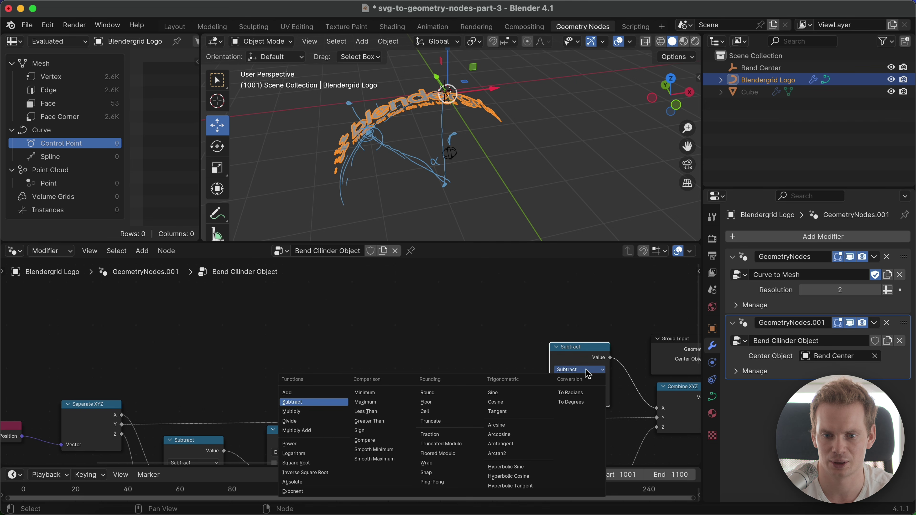
click(317, 393)
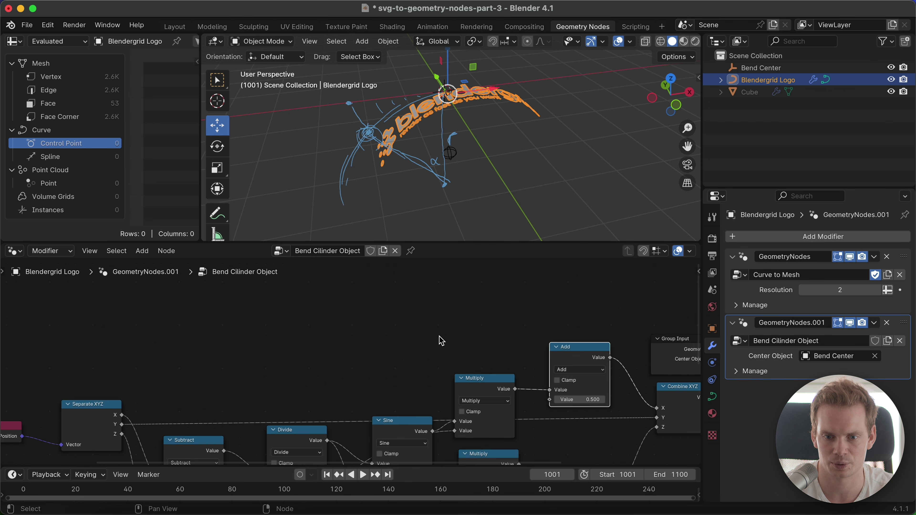
Connect the X output of the Object Info's Separate XYZ to Add's second Value input and position the Add node near Combine XYZ
scroll(426, 338, down, 5)
scroll(426, 338, left, 5)
scroll(175, 453, down, 3)
scroll(175, 453, left, 1)
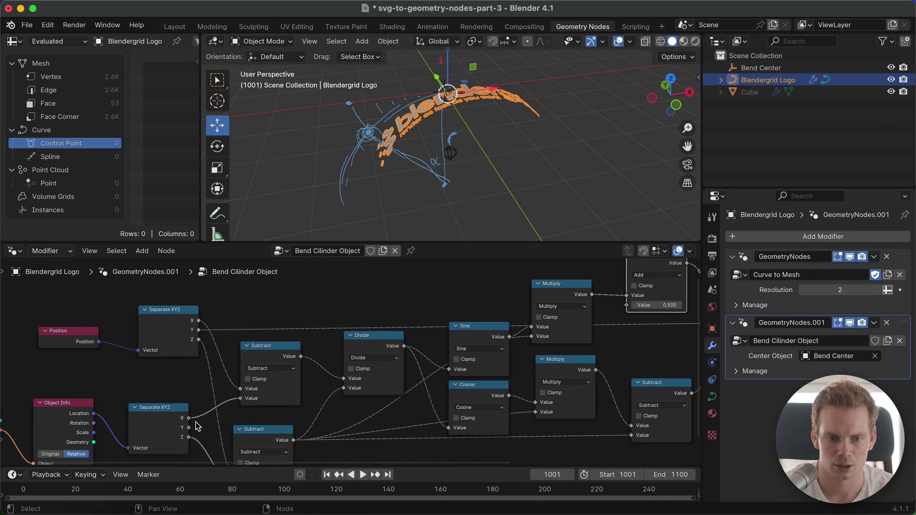
drag(189, 418, 624, 323)
scroll(623, 323, right, 20)
scroll(623, 323, up, 6)
drag(481, 334, 482, 355)
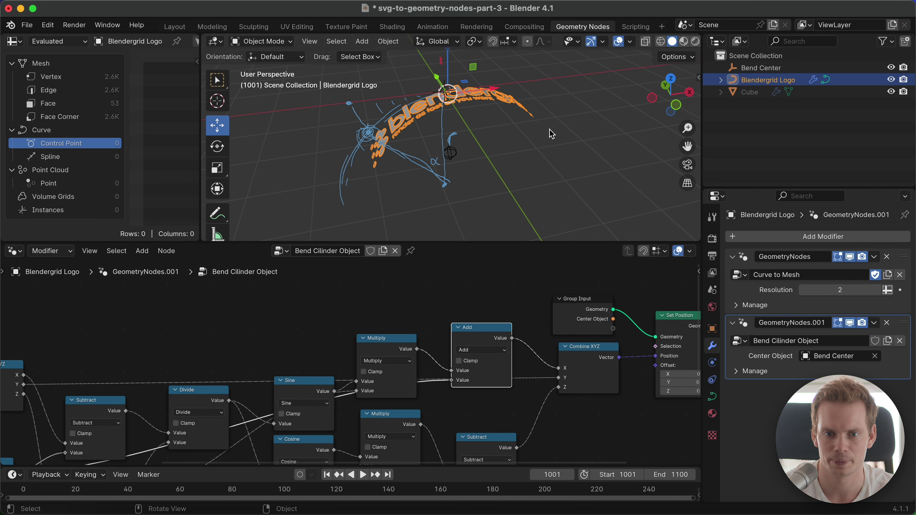
Move the Bend Center empty along X to about -0.36 m and try moving the Blendergrid Logo freely to test the bend
click(453, 153)
key(g)
key(x)
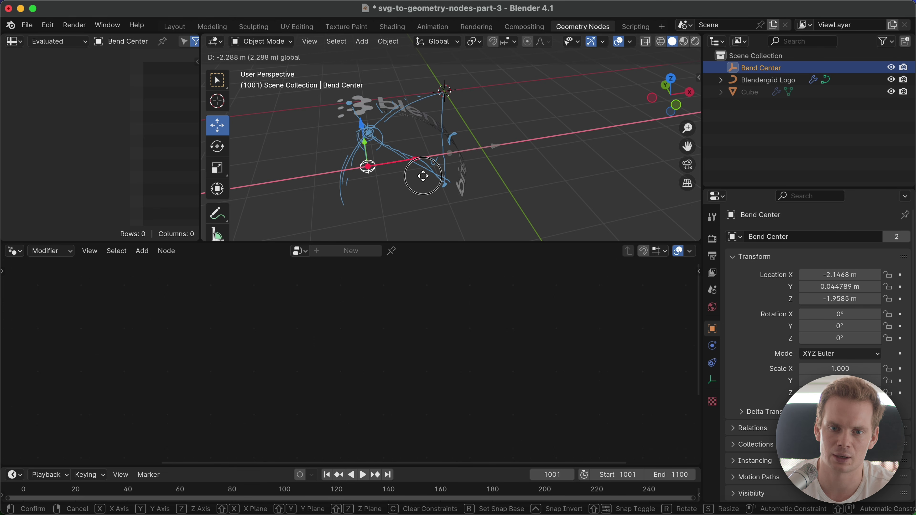
click(490, 149)
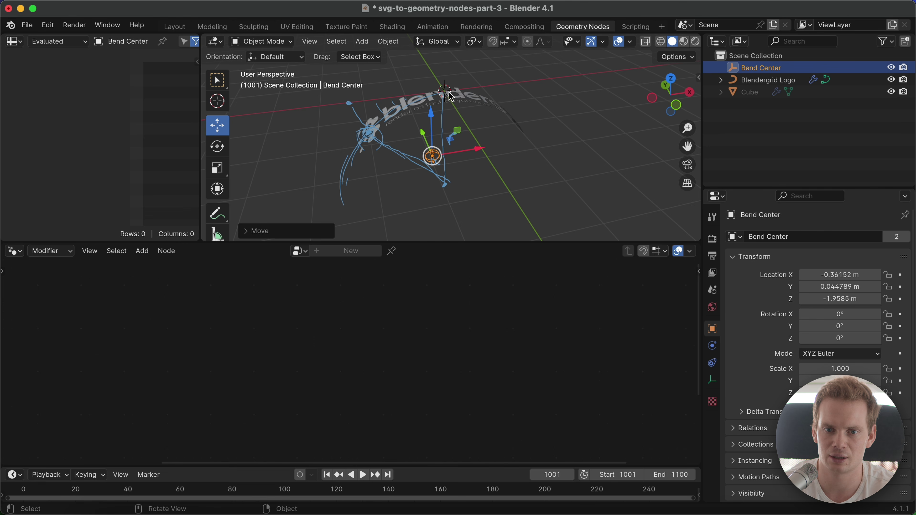
click(478, 98)
key(g)
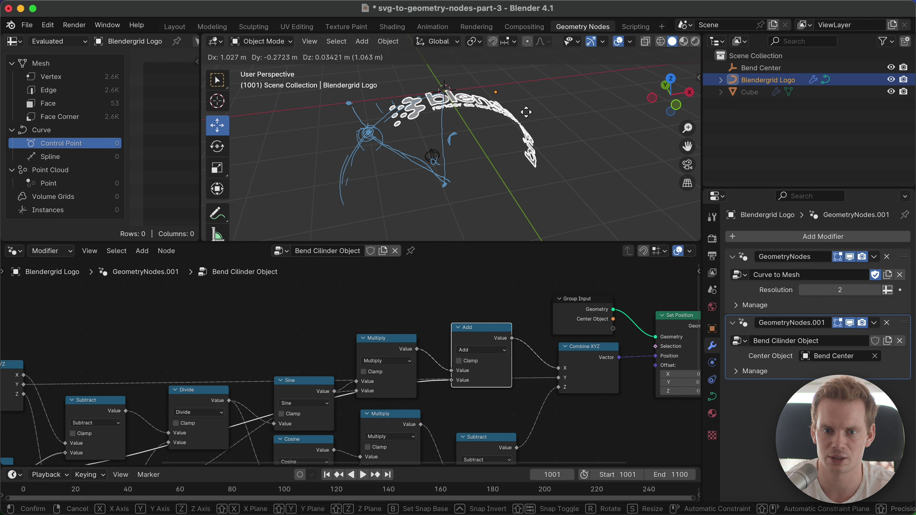
right_click(466, 112)
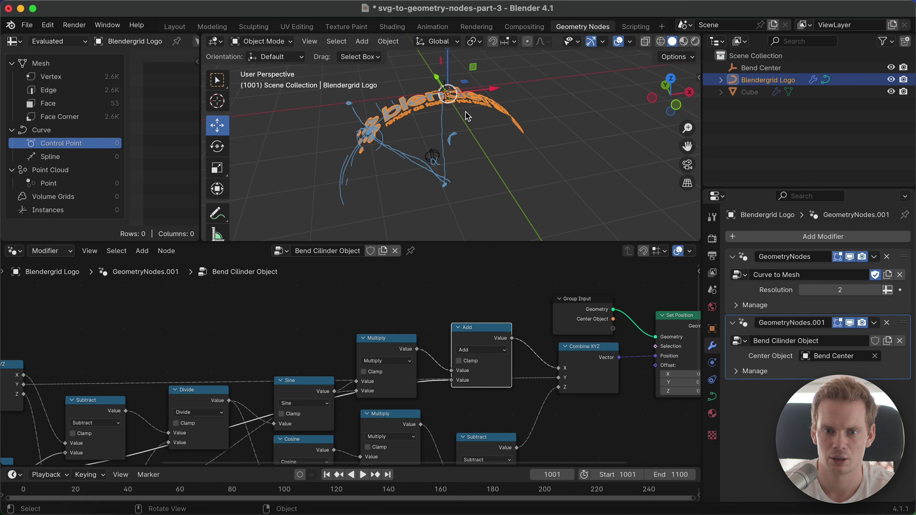
Move the Bend Center empty along Y to about 2.79 m, away from the logo
middle_drag(449, 137, 573, 143)
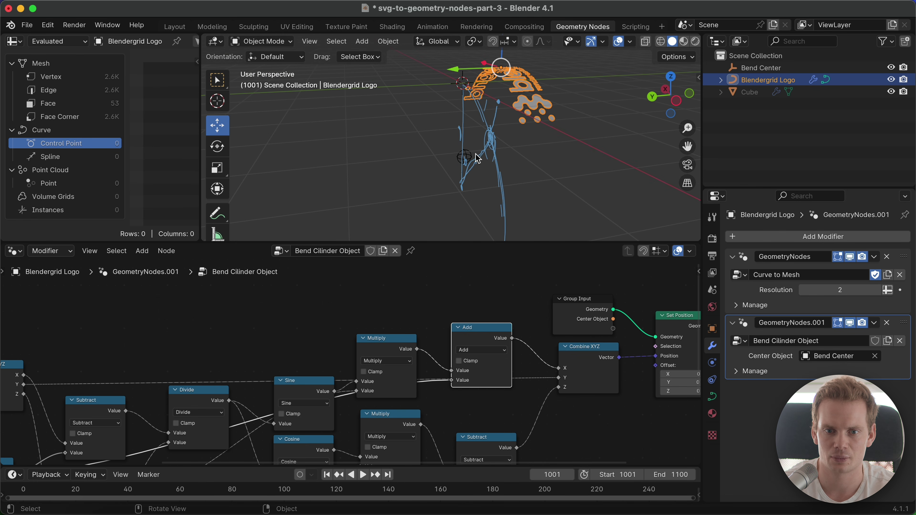
click(475, 159)
drag(414, 162, 307, 173)
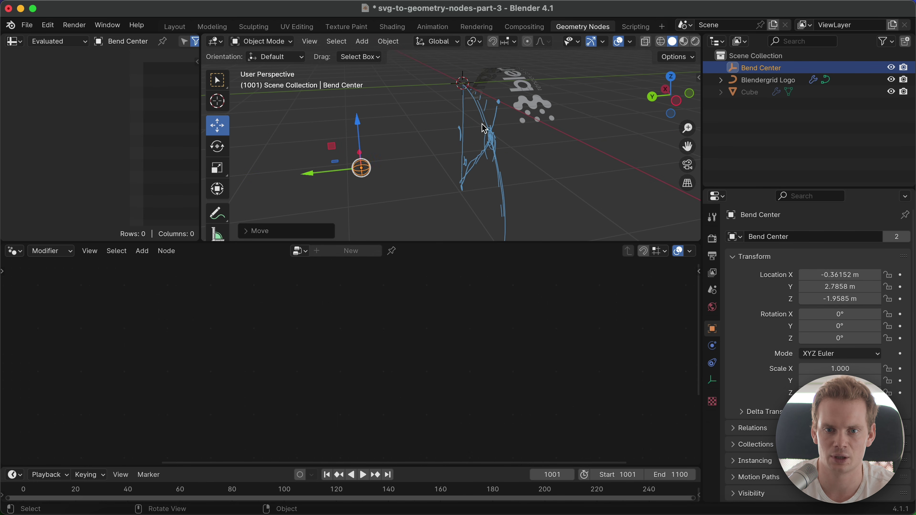
Rotate the Blendergrid Logo 90 degrees about the global X axis
middle_drag(482, 124, 389, 176)
click(477, 104)
key(r)
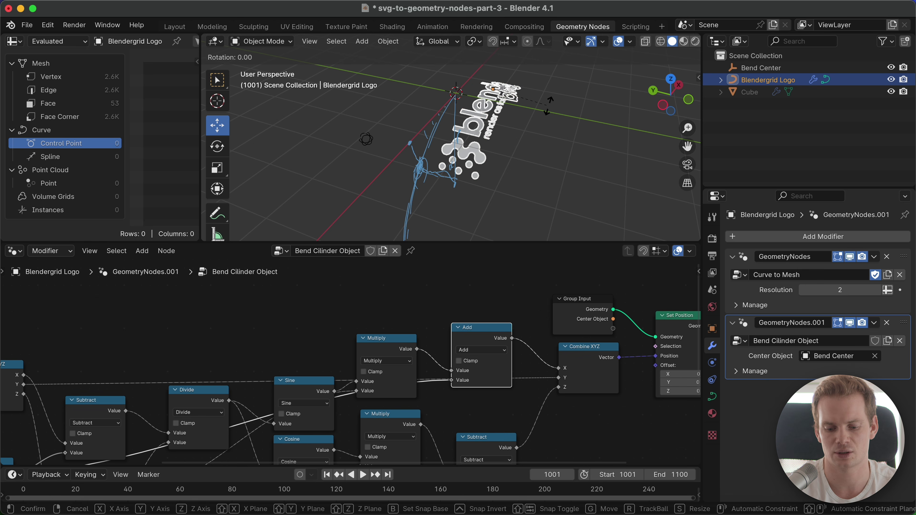
key(x)
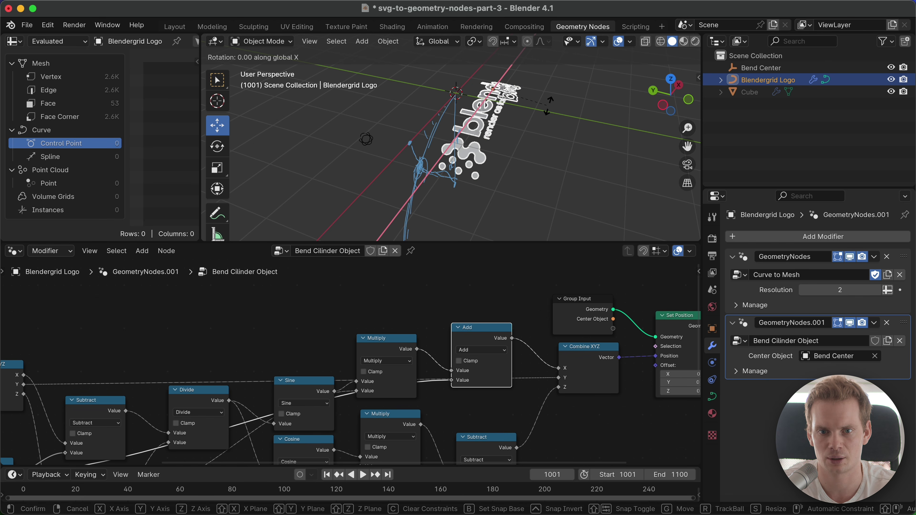
text(90)
key(Return)
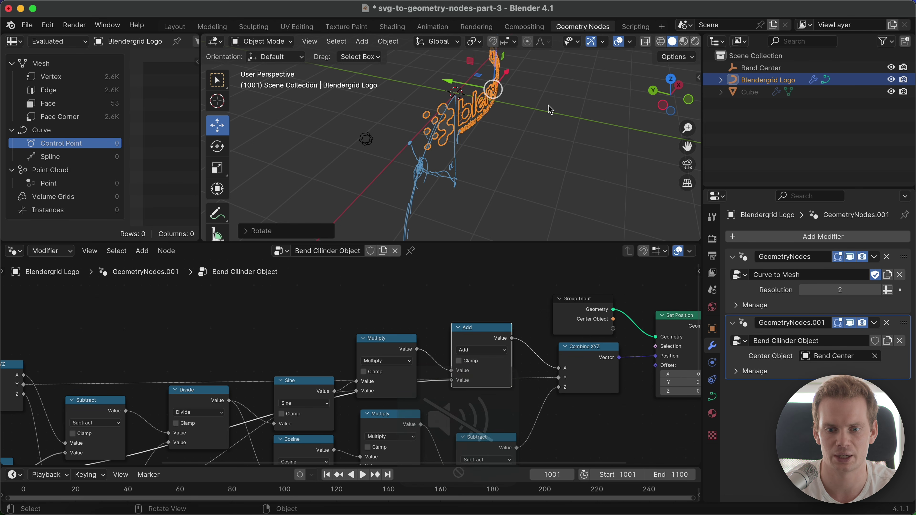
Raise the Bend Center empty along Z to about -1.11 m
middle_drag(521, 152, 423, 166)
click(359, 164)
drag(357, 121, 351, 43)
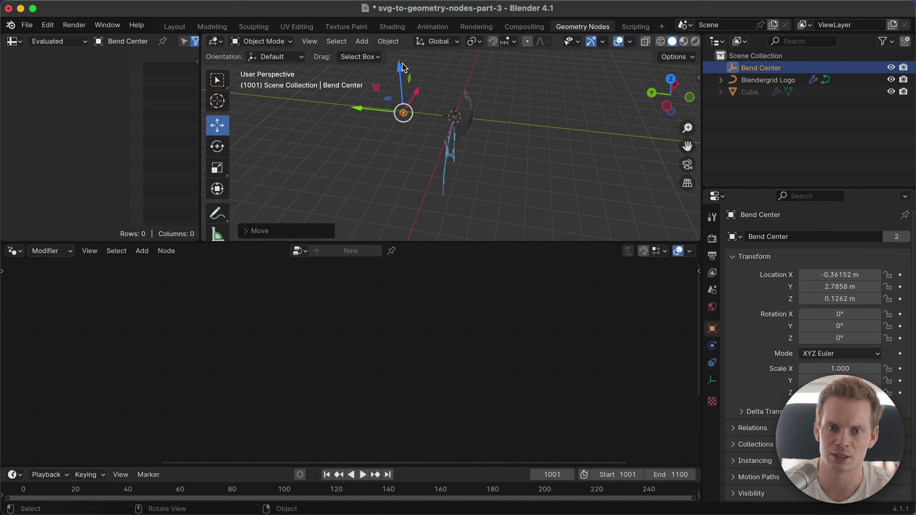
drag(384, 79, 400, 110)
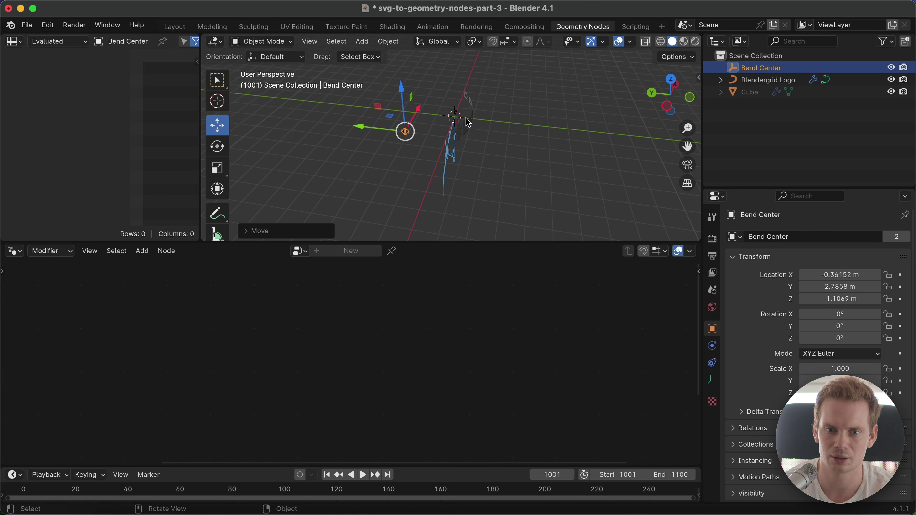
Move the Bend Center behind the upright logo to about X 0.1 m, Y 0.38 m, Z 0.26 m to test the curvature
middle_drag(468, 123, 394, 133)
drag(472, 101, 406, 60)
key(y)
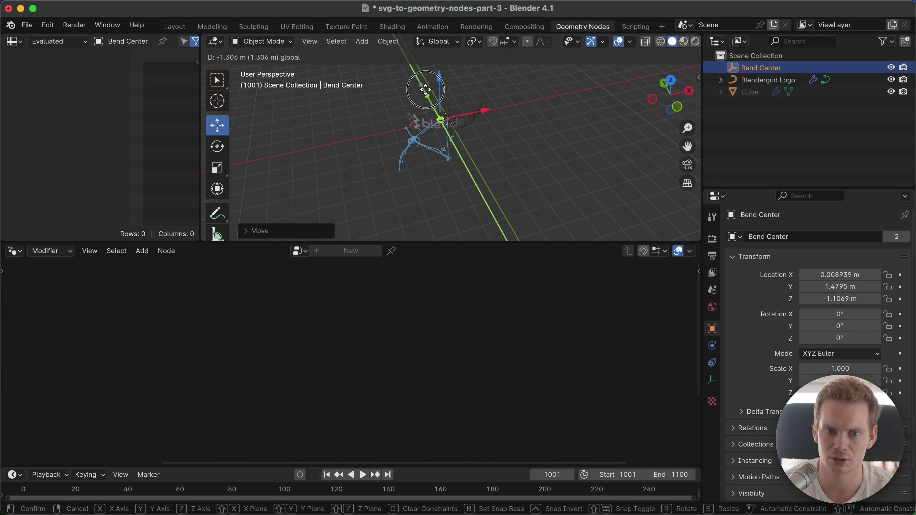
drag(426, 89, 531, 95)
scroll(531, 96, up, 5)
middle_drag(531, 96, 550, 127)
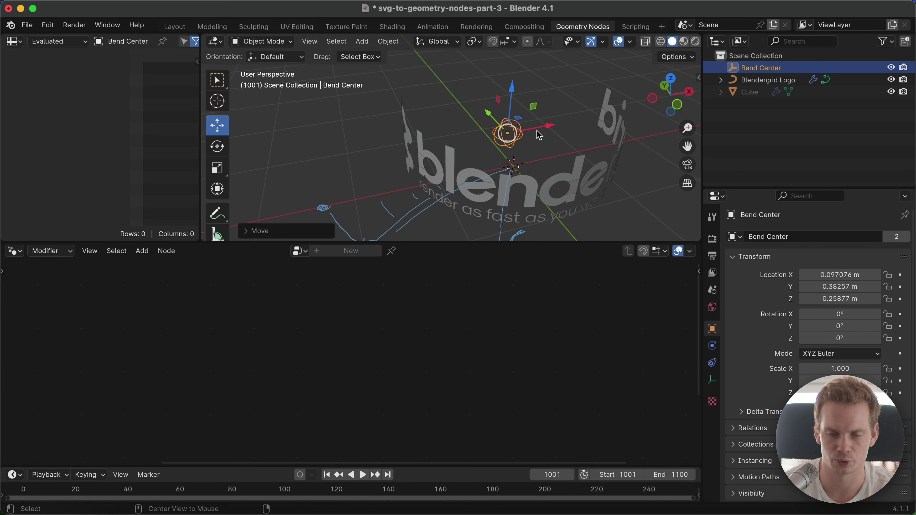
Clear the Bend Center's location and reset the Blendergrid Logo's location, rotation and scale
key(alt+g)
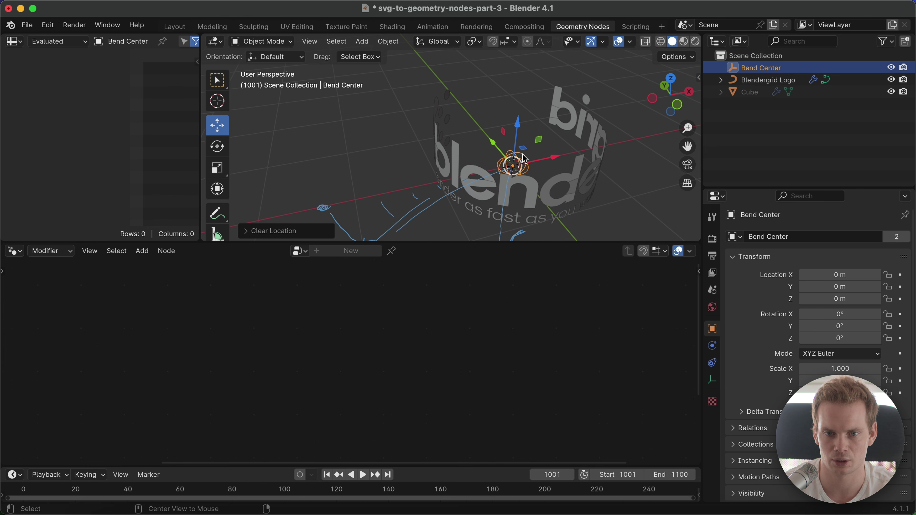
click(581, 197)
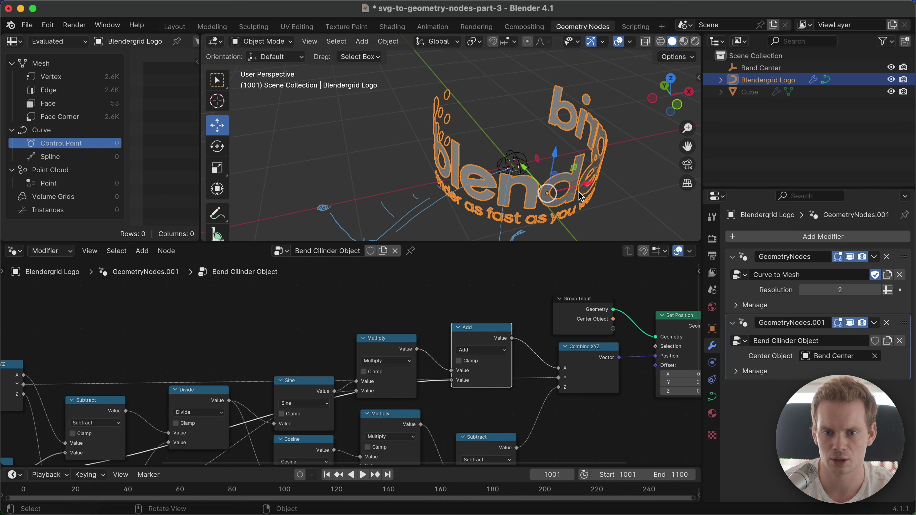
key(alt+g)
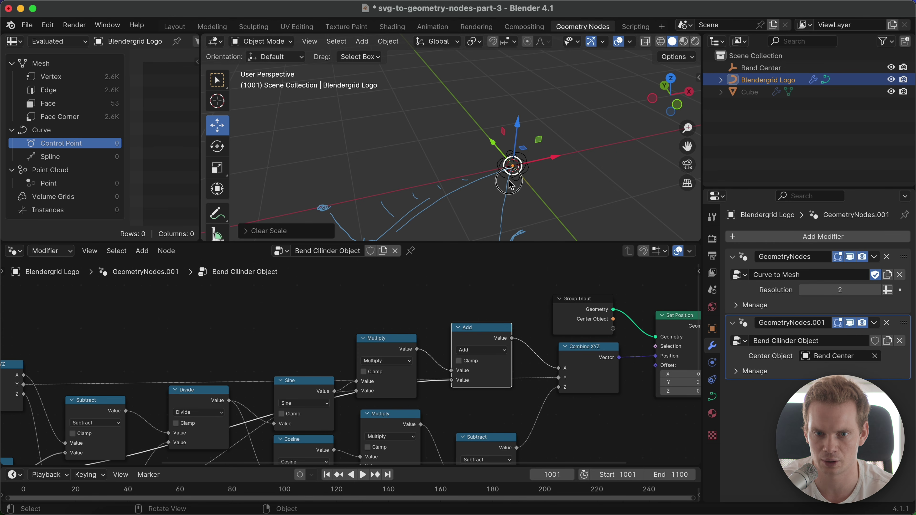
click(513, 166)
drag(523, 135, 504, 193)
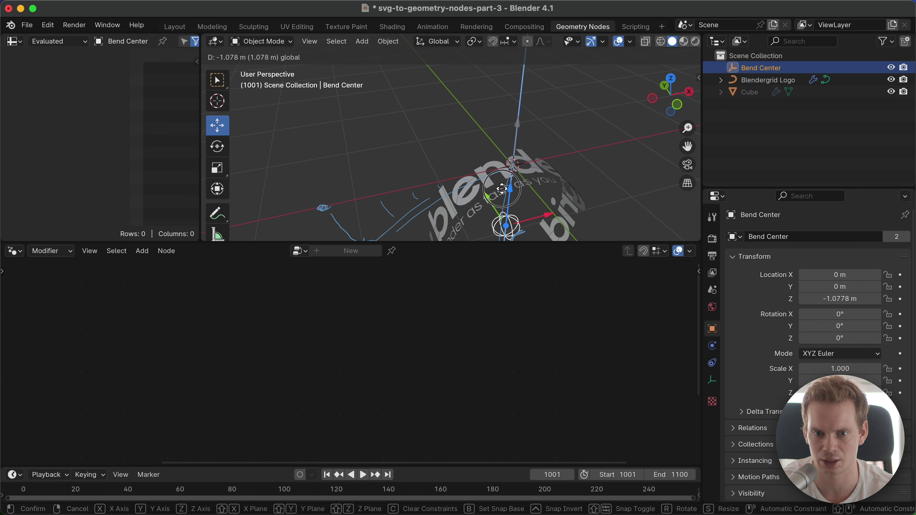
right_click(504, 193)
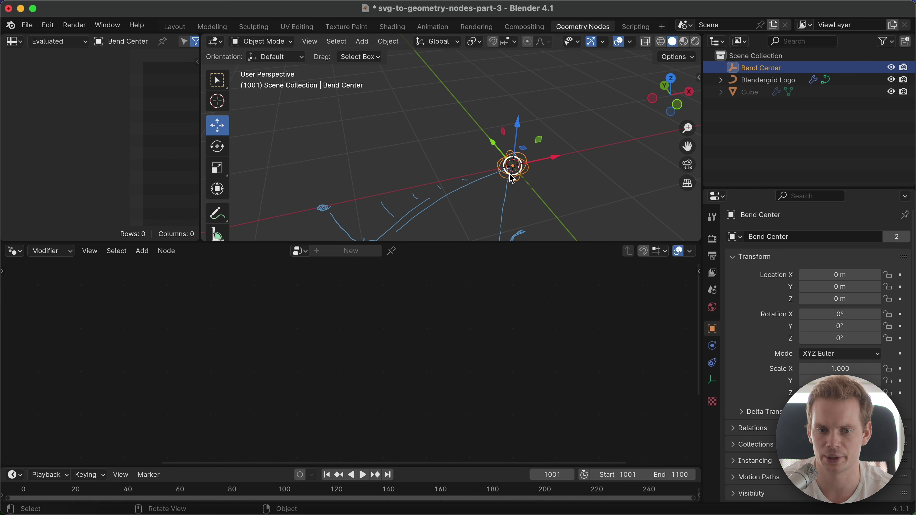
Parent the Bend Center empty to the Blendergrid Logo, expand the logo's hierarchy and select only the Bend Center
ctrl+click(765, 80)
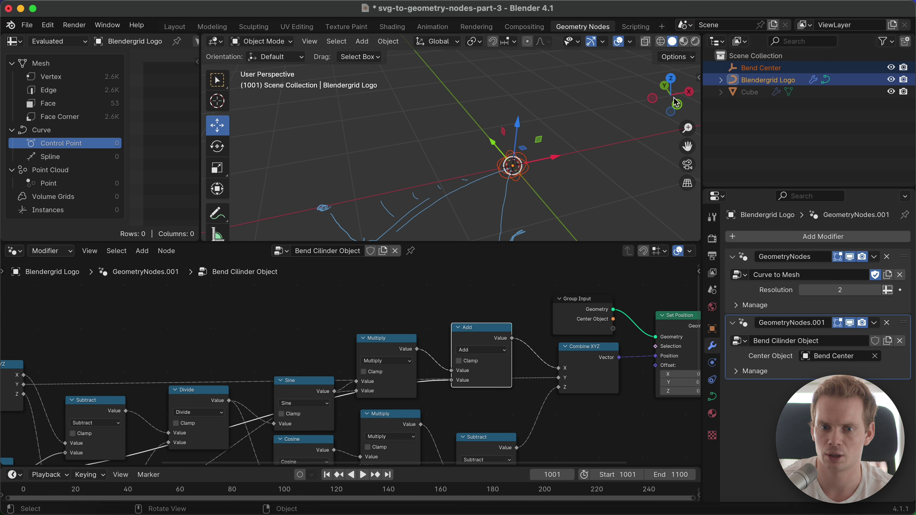
key(super+p)
click(518, 178)
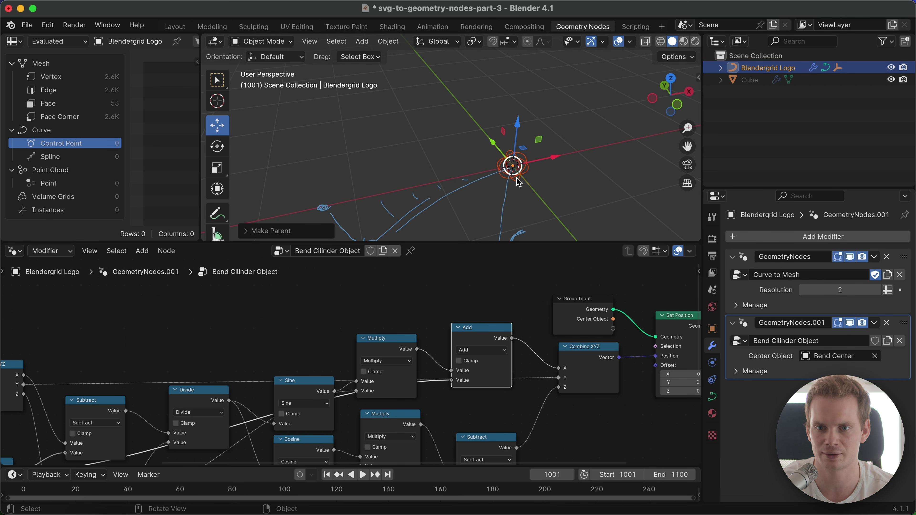
click(720, 68)
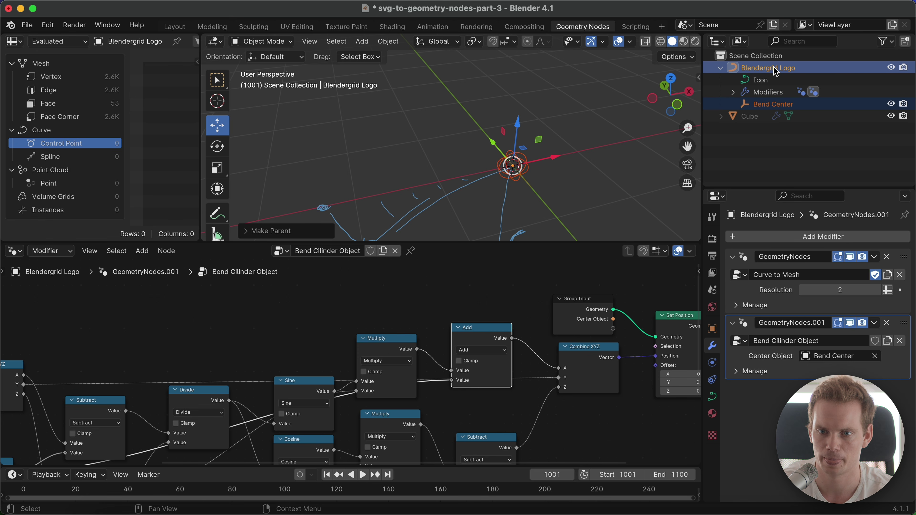
click(776, 105)
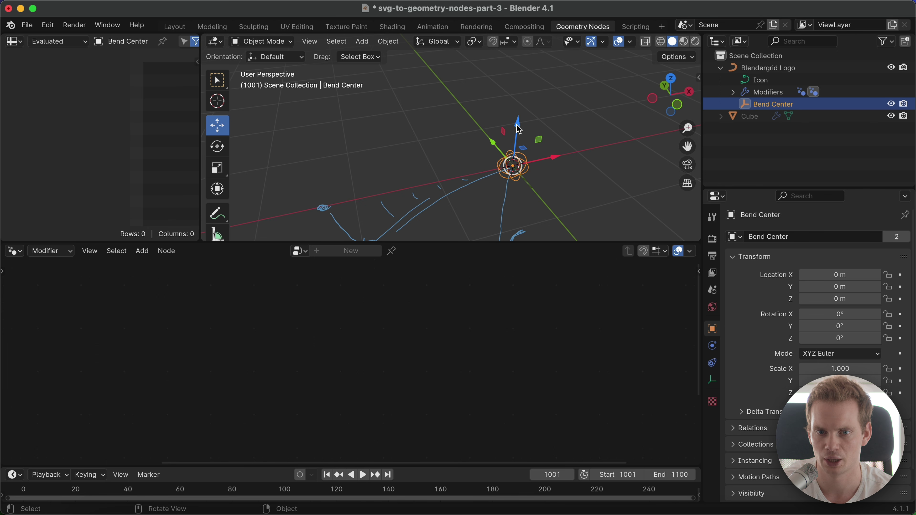
Lower the Bend Center along Z to -1 m, lock its Y location and try moving it along X
drag(518, 128, 509, 185)
middle_drag(509, 184, 456, 152)
drag(456, 151, 444, 170)
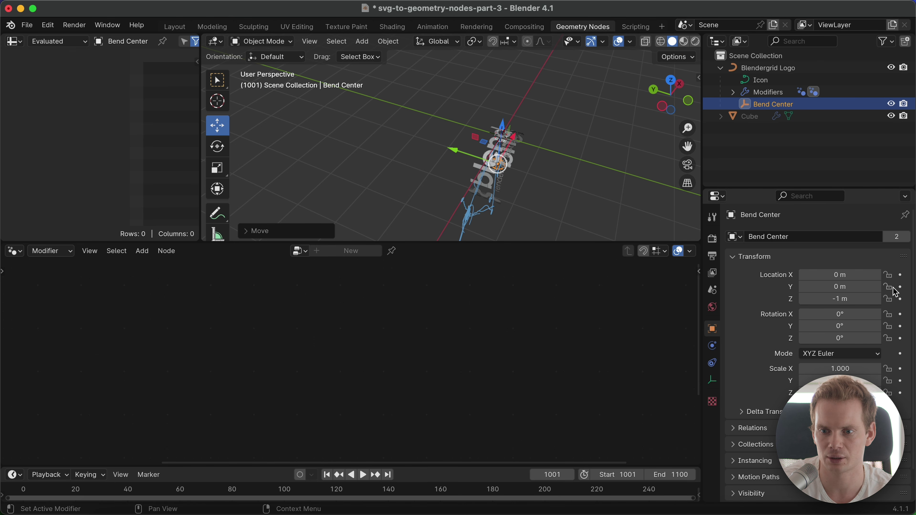
middle_drag(498, 174, 439, 168)
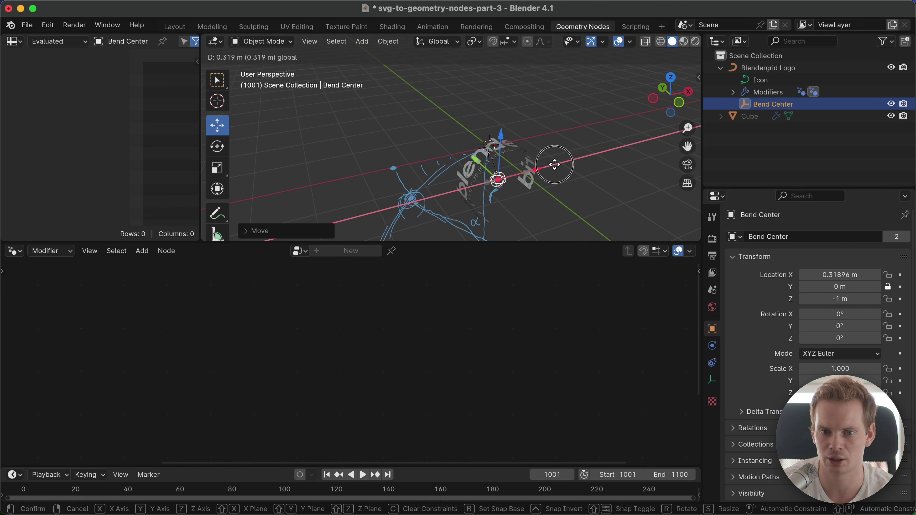
middle_drag(524, 208, 534, 180)
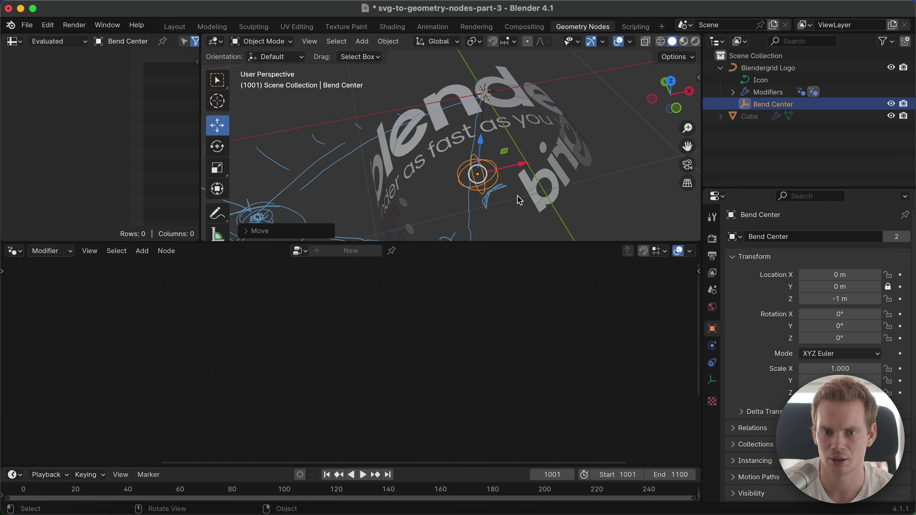
Try to move the Bend Center freely from different viewpoints while its Y location is locked
key(g)
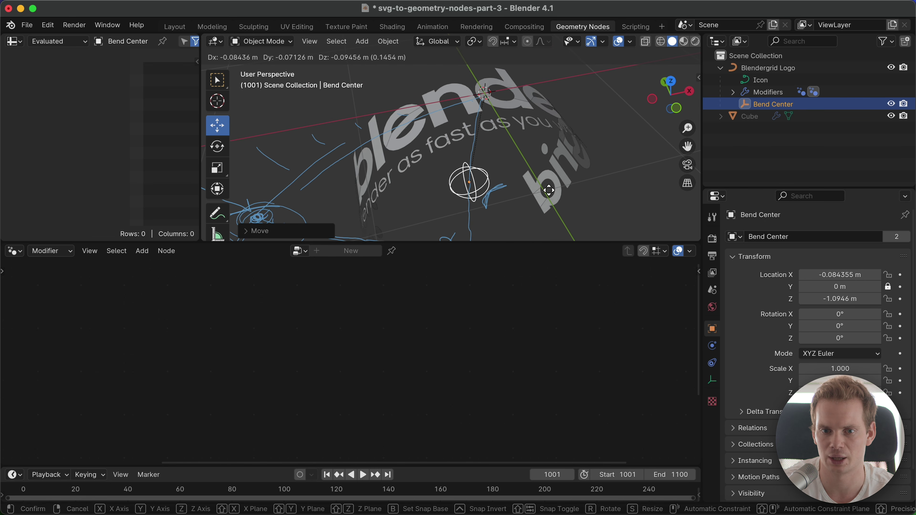
right_click(538, 180)
middle_drag(537, 180, 587, 149)
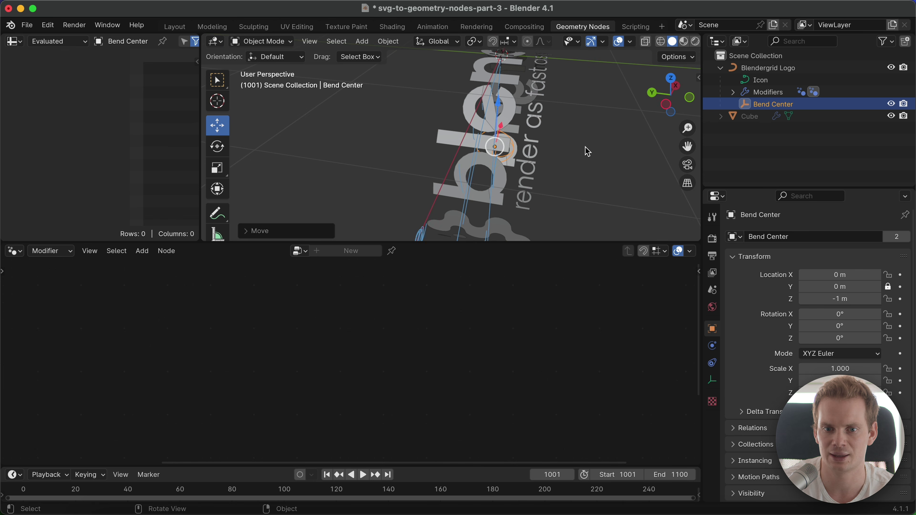
key(g)
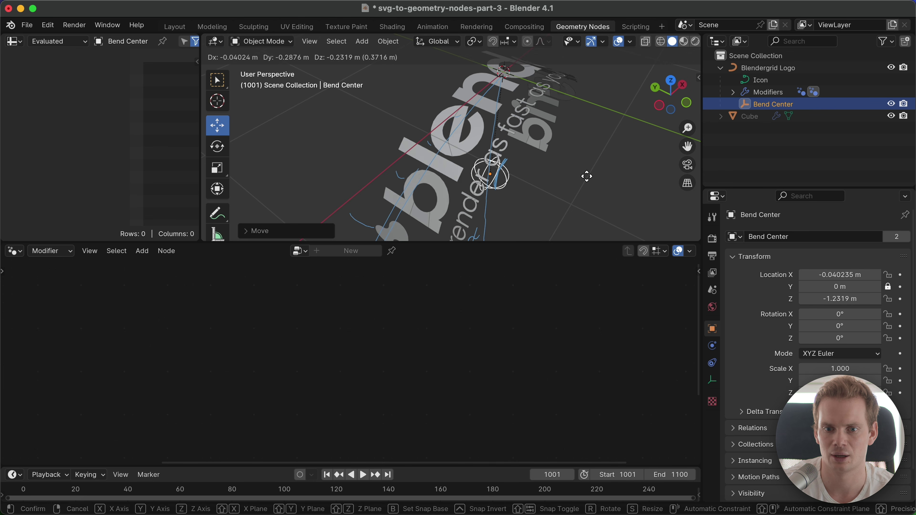
right_click(601, 195)
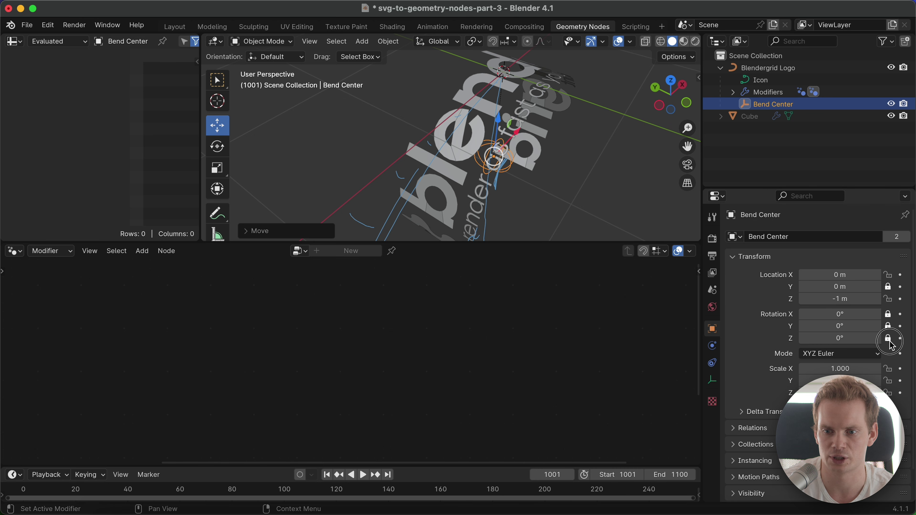
Lock the Bend Center's rotation and scale on all axes and try to scale it
middle_drag(530, 160, 492, 159)
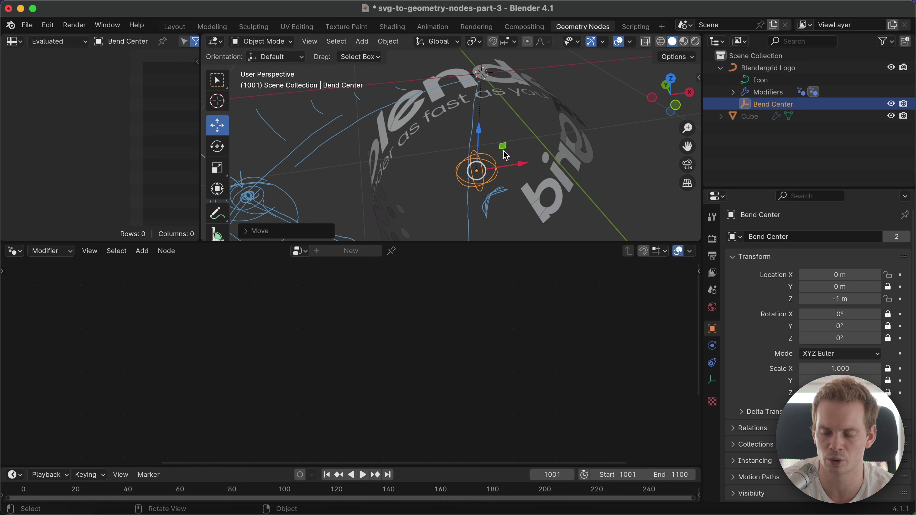
key(s)
right_click(536, 190)
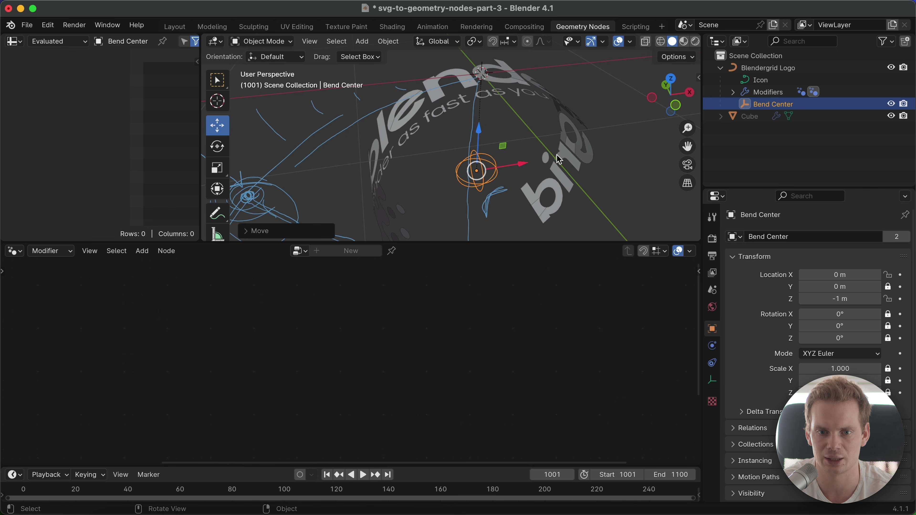
Select the Blendergrid Logo in the scene
middle_drag(557, 155, 514, 122)
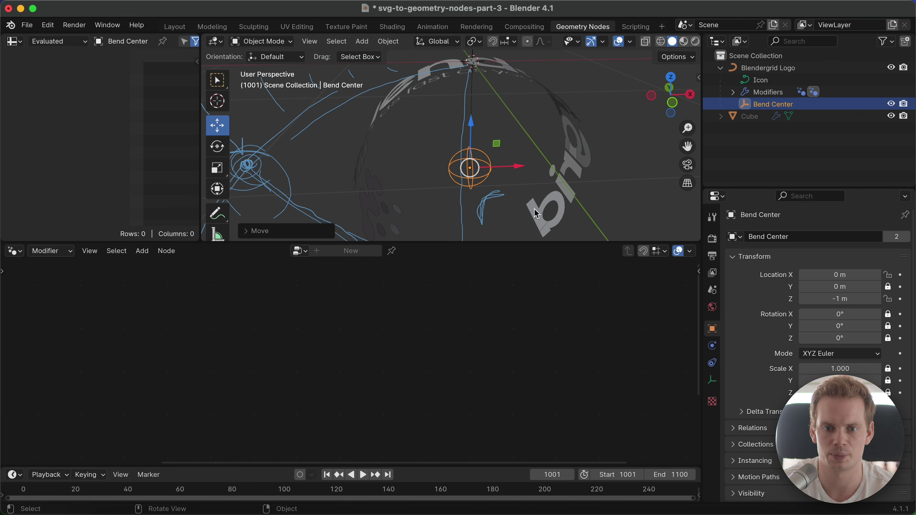
middle_drag(536, 214, 519, 152)
click(476, 135)
key(g)
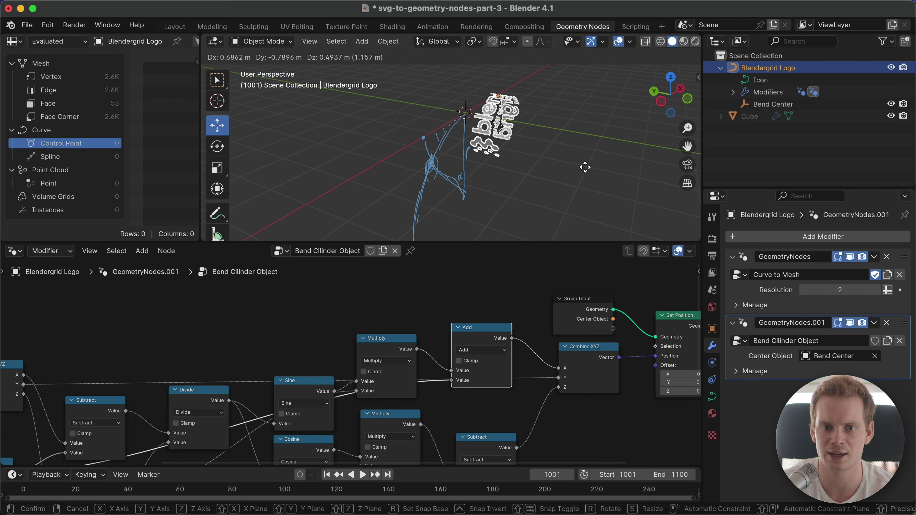
key(Escape)
text(sx)
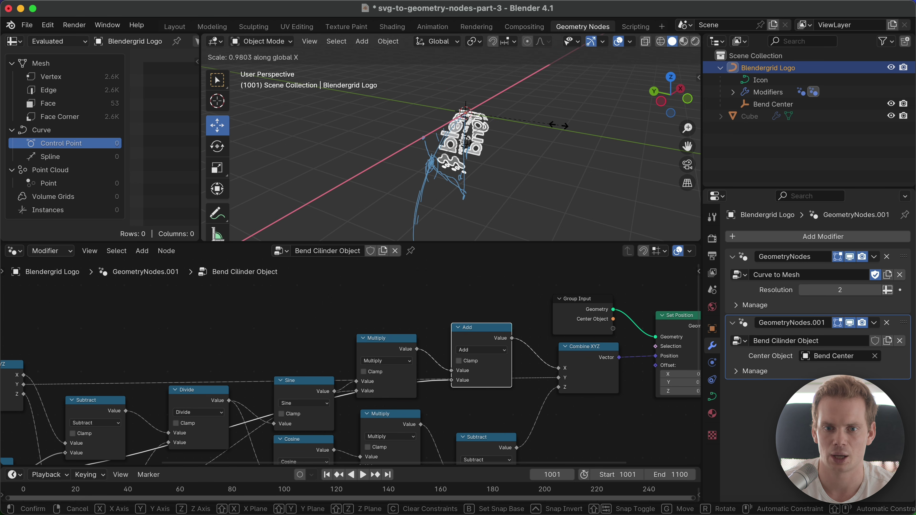
text(90)
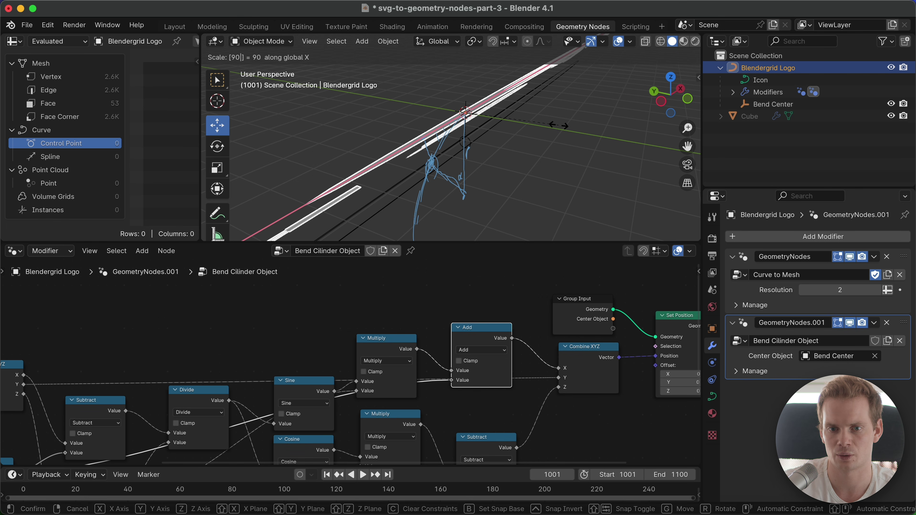
key(Escape)
Rotate the Blendergrid Logo 90° about the X axis so it stands upright
text(rx)
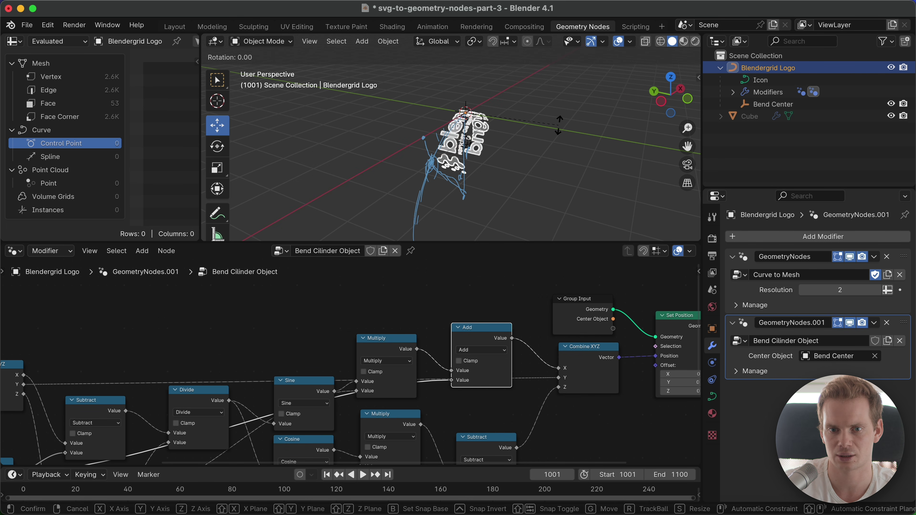
text(90)
key(Return)
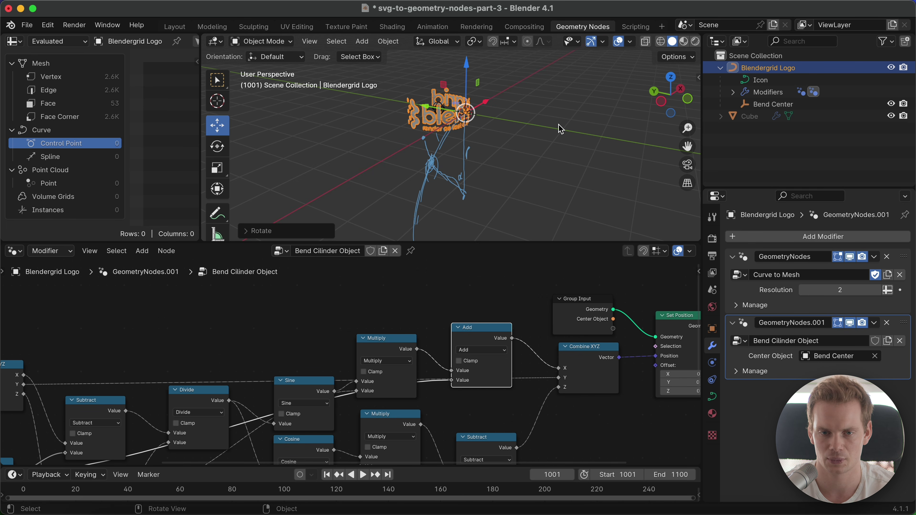
Move the upright Blendergrid Logo along Y until the Bend Center sits at the world origin, and select the Bend Center
middle_drag(619, 70, 562, 208)
click(478, 125)
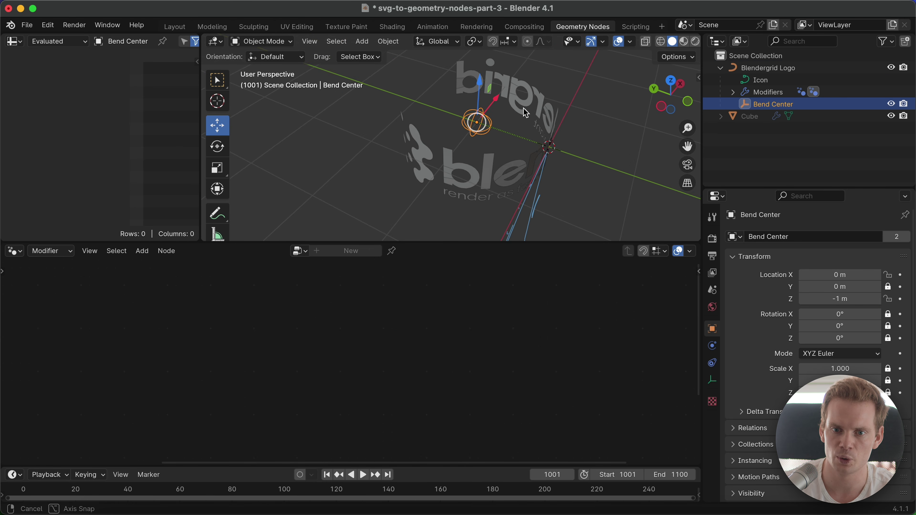
click(540, 172)
key(g)
key(Escape)
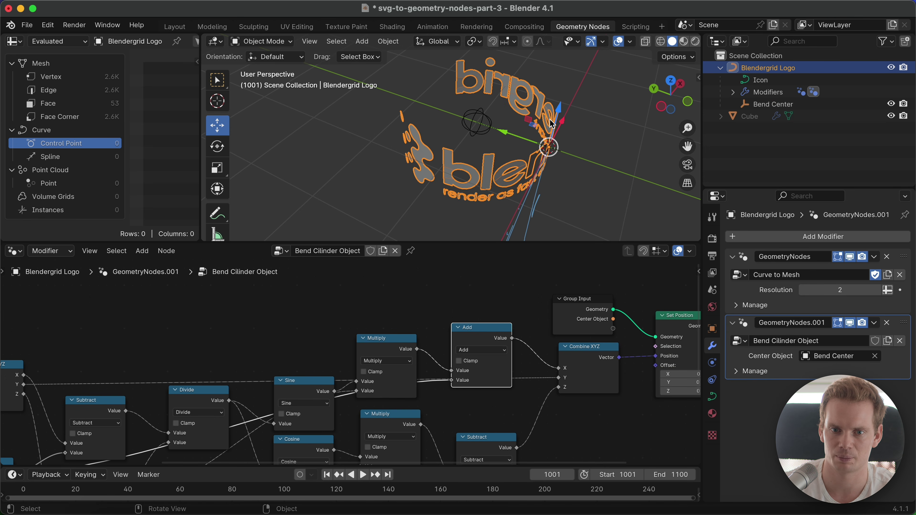
drag(529, 134, 598, 168)
click(570, 161)
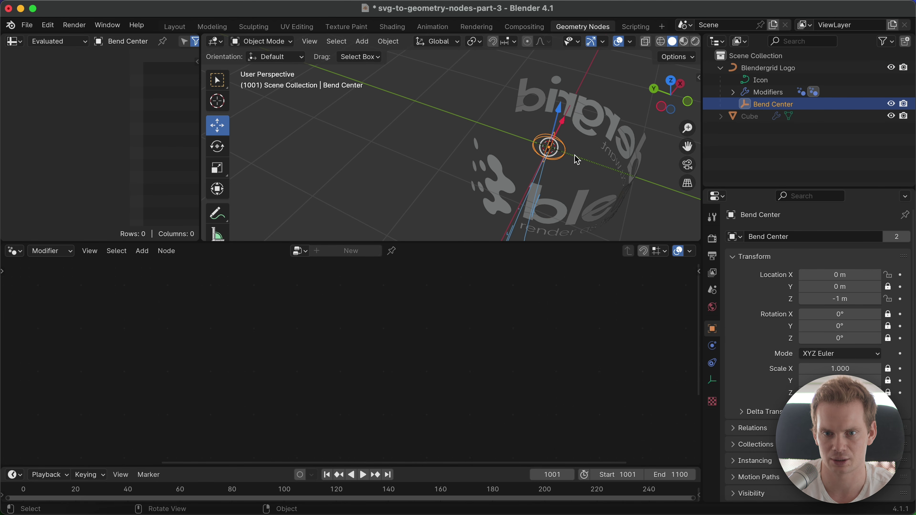
Raise the Blendergrid Logo along Z so the Bend Center sits above the world origin
middle_drag(558, 165, 535, 161)
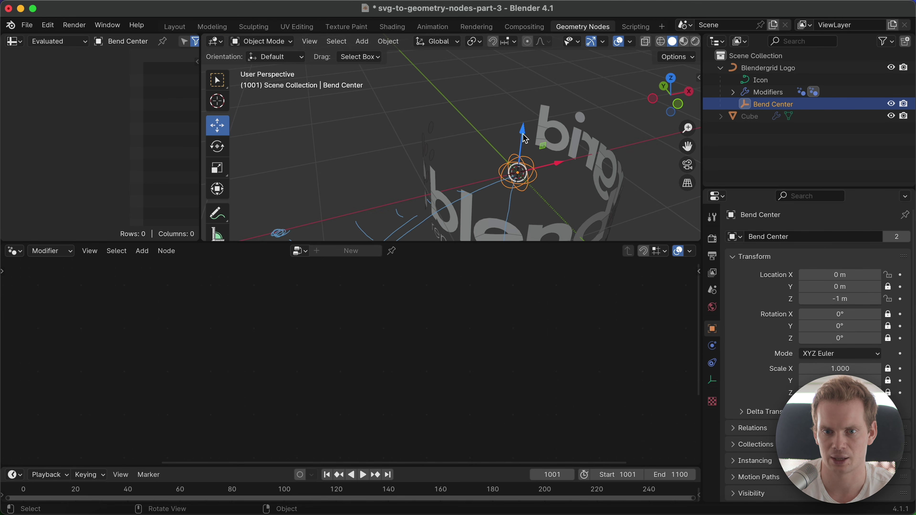
click(613, 169)
key(g)
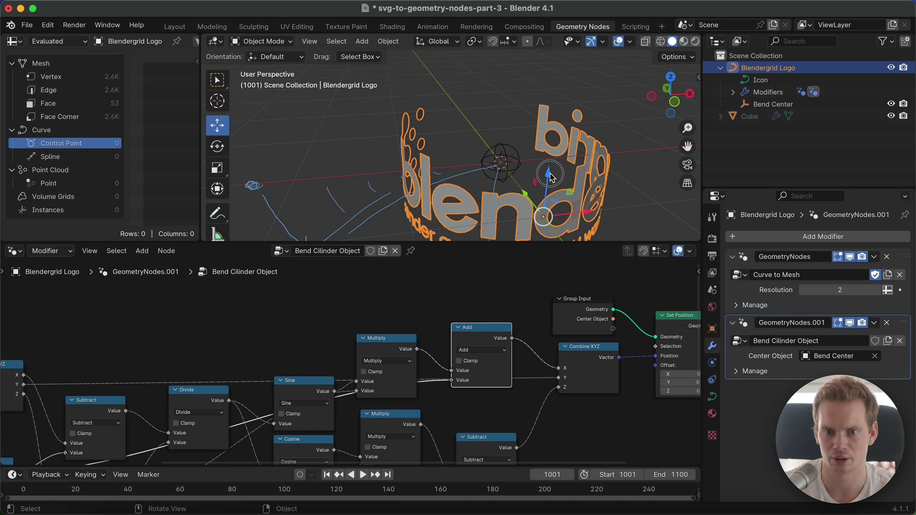
click(574, 61)
scroll(577, 108, down, 5)
middle_drag(584, 169, 609, 200)
Try to move the Bend Center along the global Z axis and switch the transform orientation to Local
click(488, 122)
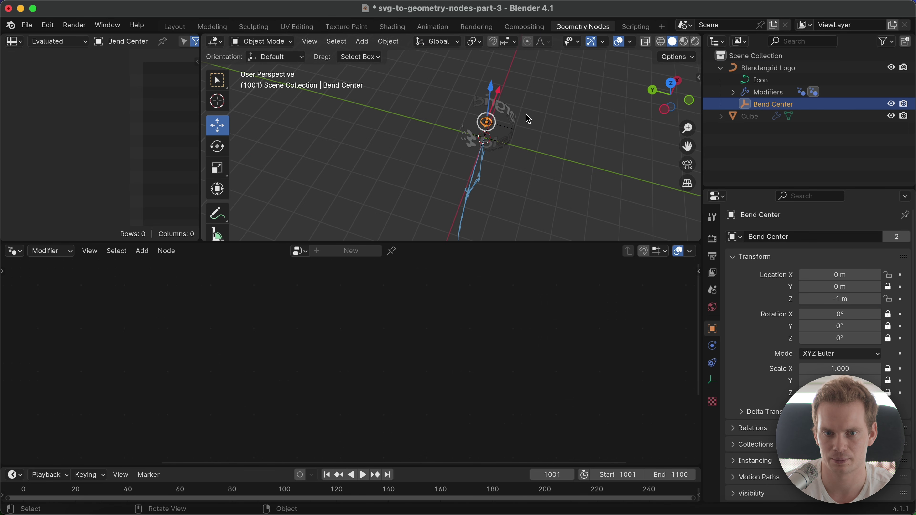
middle_drag(526, 114, 479, 127)
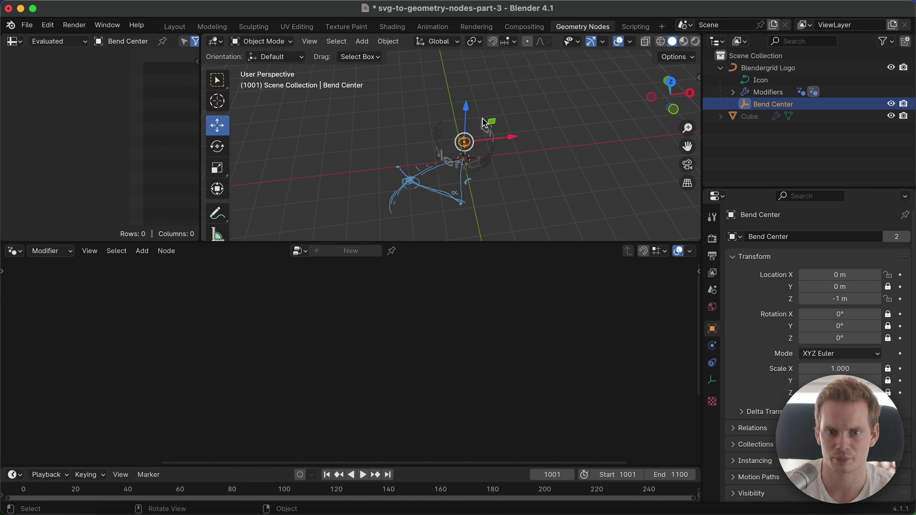
middle_drag(479, 140, 510, 133)
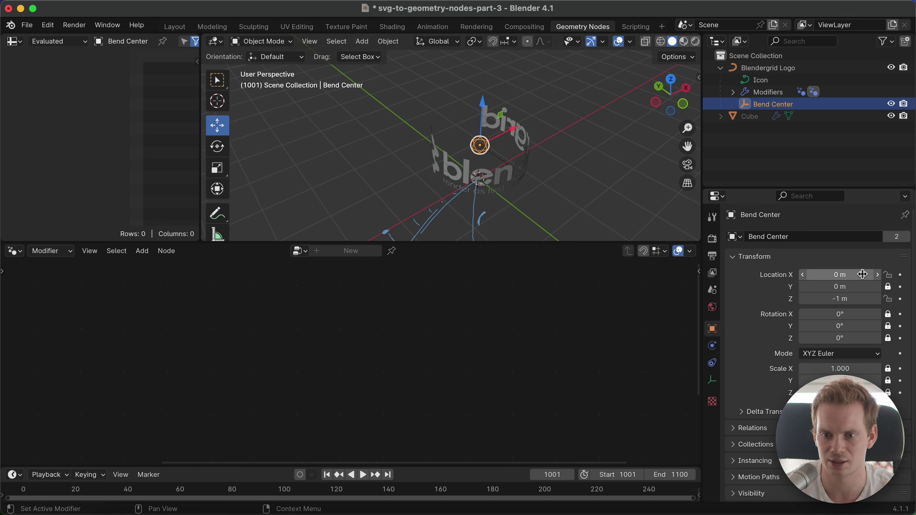
mouse_move(484, 109)
mouse_down()
mouse_move(484, 73)
mouse_move(485, 112)
mouse_move(488, 74)
mouse_move(483, 102)
mouse_up()
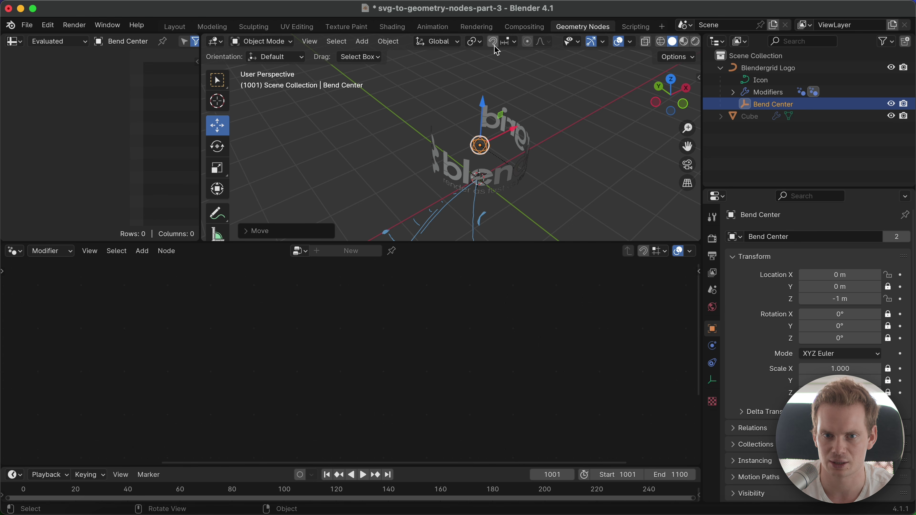
click(440, 45)
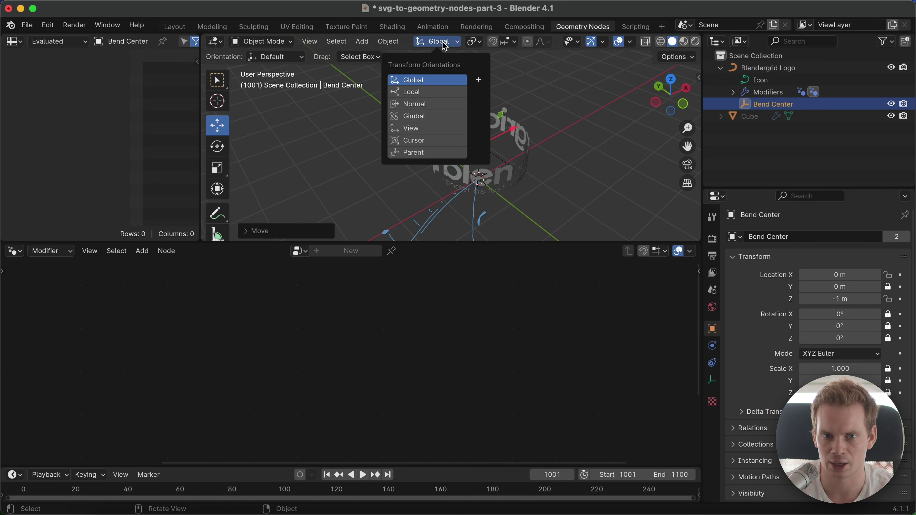
click(406, 93)
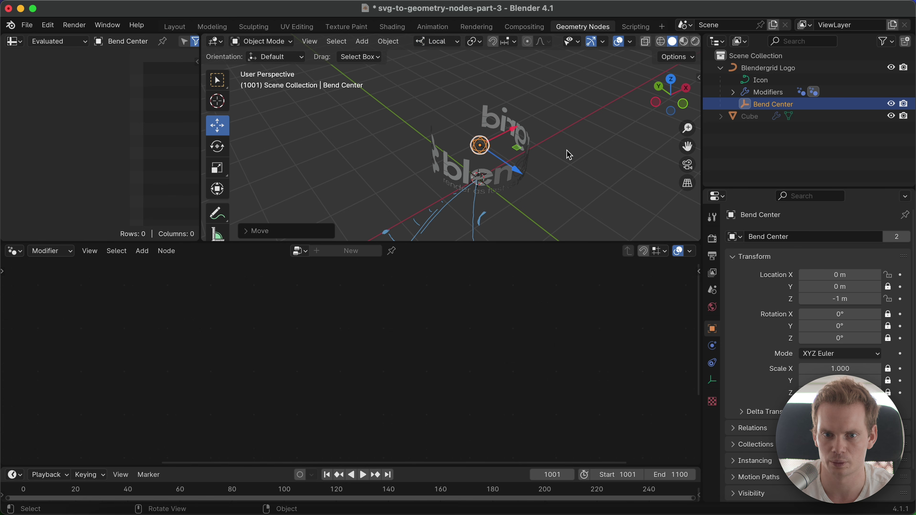
Move the Bend Center along its local Z axis to about -2.16 m
middle_drag(494, 167, 420, 173)
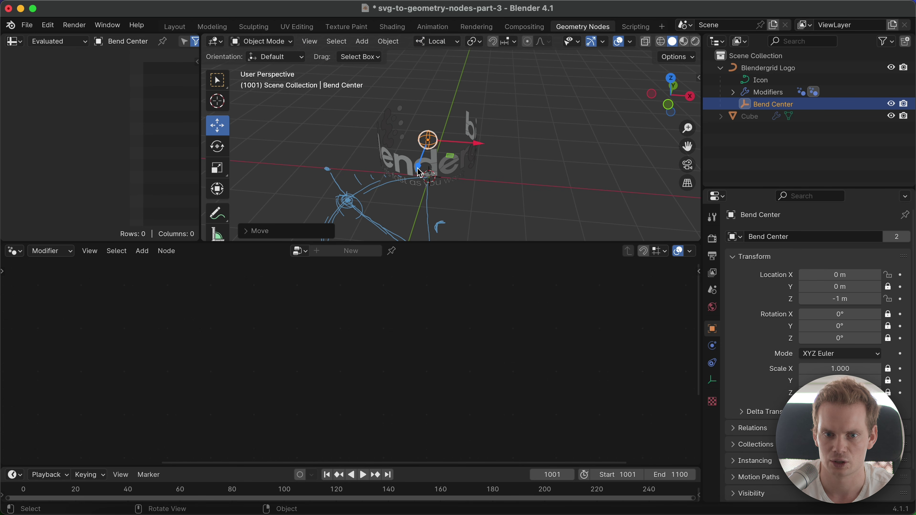
drag(422, 159, 448, 125)
middle_drag(447, 125, 430, 182)
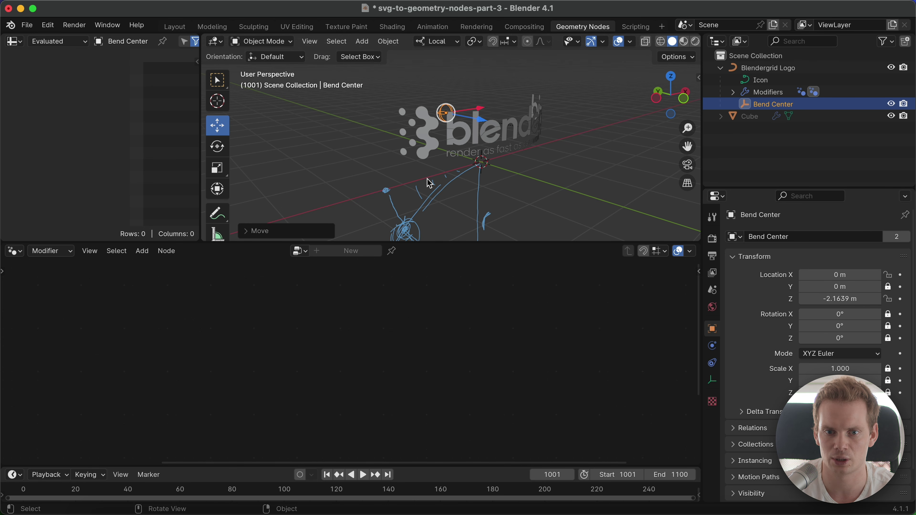
Adjust the Bend Center along its local axes to about X -0.41 m and Z -2.23 m to test the bend
middle_drag(463, 141, 576, 149)
middle_drag(516, 143, 511, 166)
drag(501, 138, 522, 157)
middle_drag(522, 158, 410, 118)
click(469, 165)
middle_drag(451, 159, 451, 114)
click(451, 113)
middle_drag(392, 151, 496, 153)
mouse_move(486, 113)
mouse_down()
mouse_move(509, 102)
mouse_move(469, 116)
mouse_up()
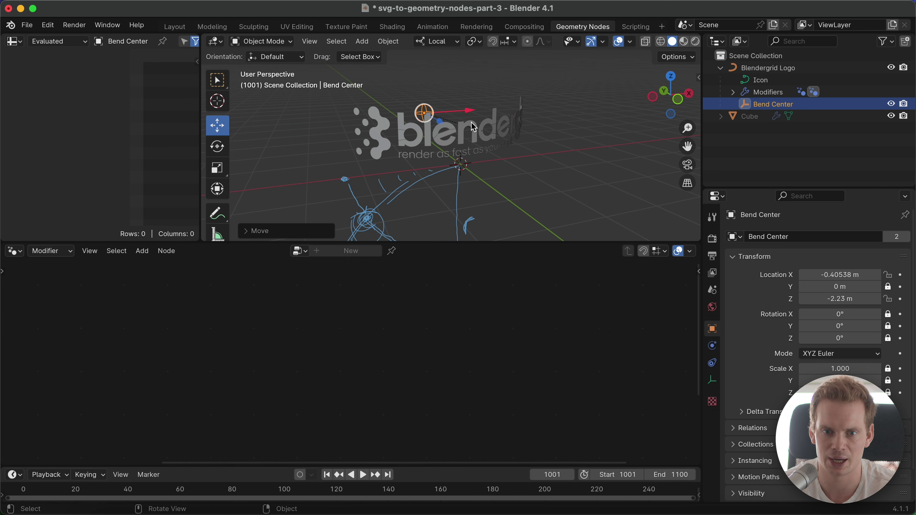
Move the Bend Center along its local axes to about Z -2.7 m and X 0.04 m
middle_drag(468, 116, 516, 172)
mouse_move(469, 152)
mouse_down()
mouse_move(523, 166)
mouse_move(458, 143)
mouse_move(457, 159)
mouse_up()
middle_drag(457, 159, 407, 172)
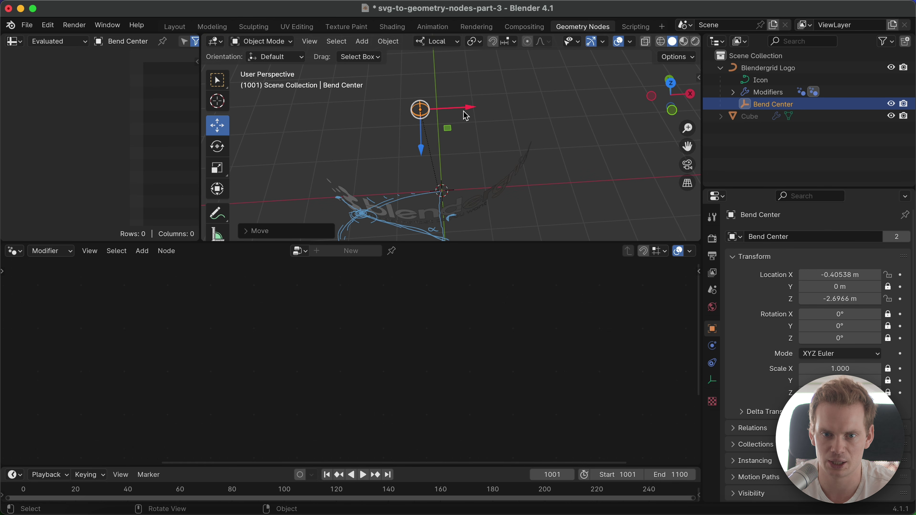
drag(466, 113, 484, 170)
middle_drag(484, 171, 471, 158)
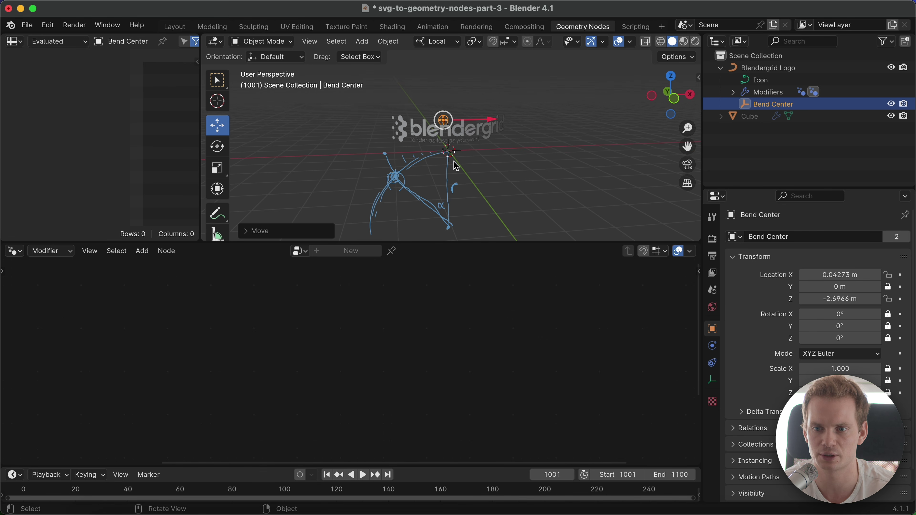